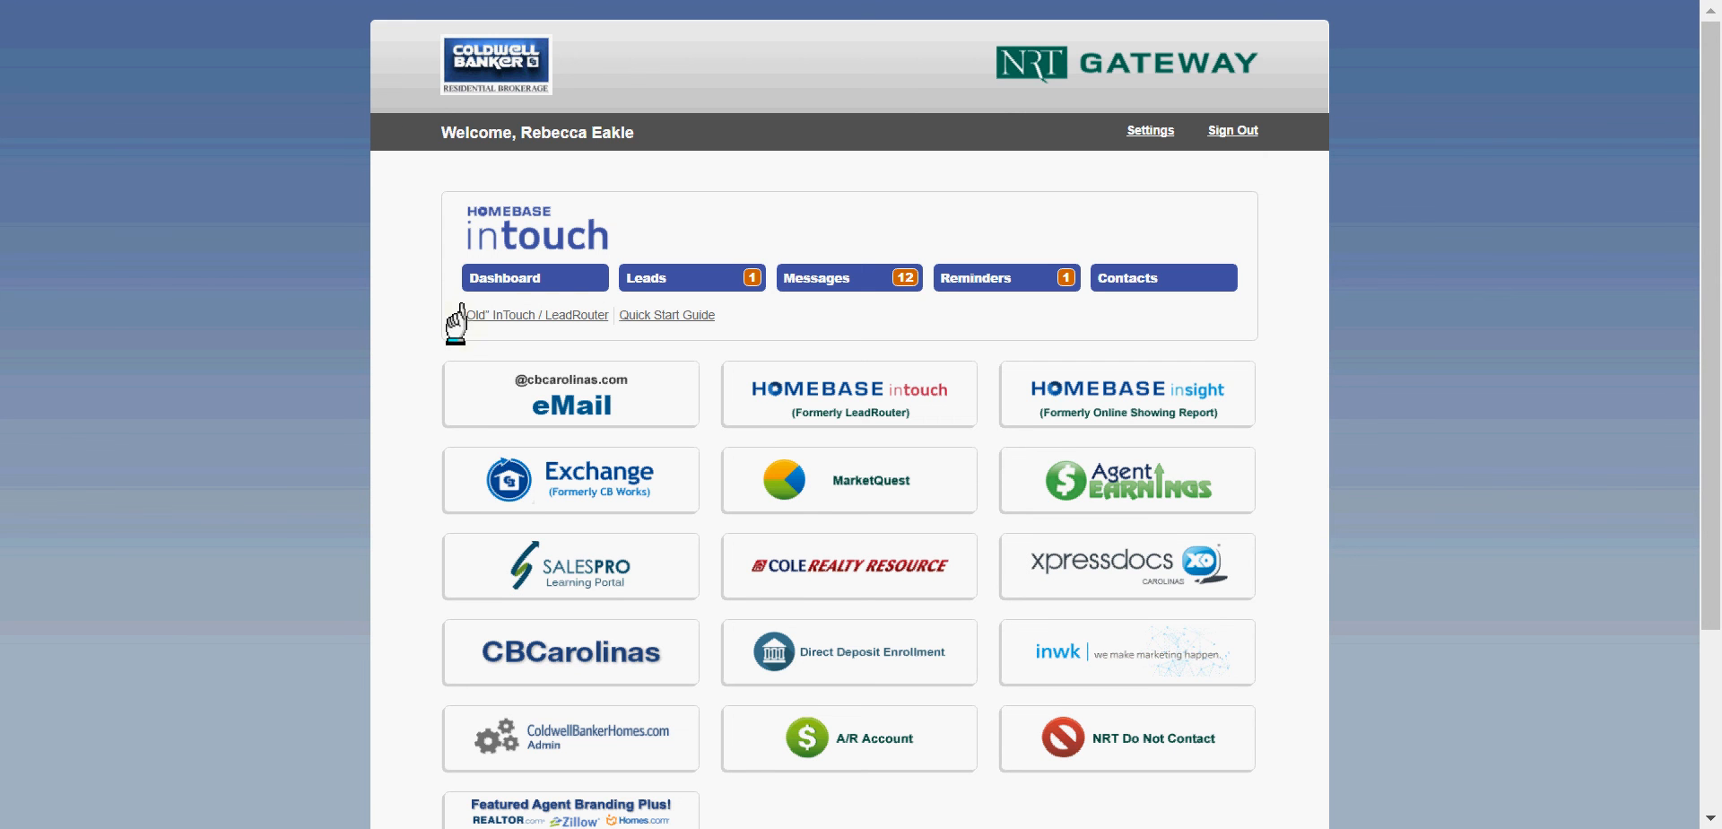
Step: Open the Homebase InTouch dashboard and go to the contact group management page to name a new group
click(502, 281)
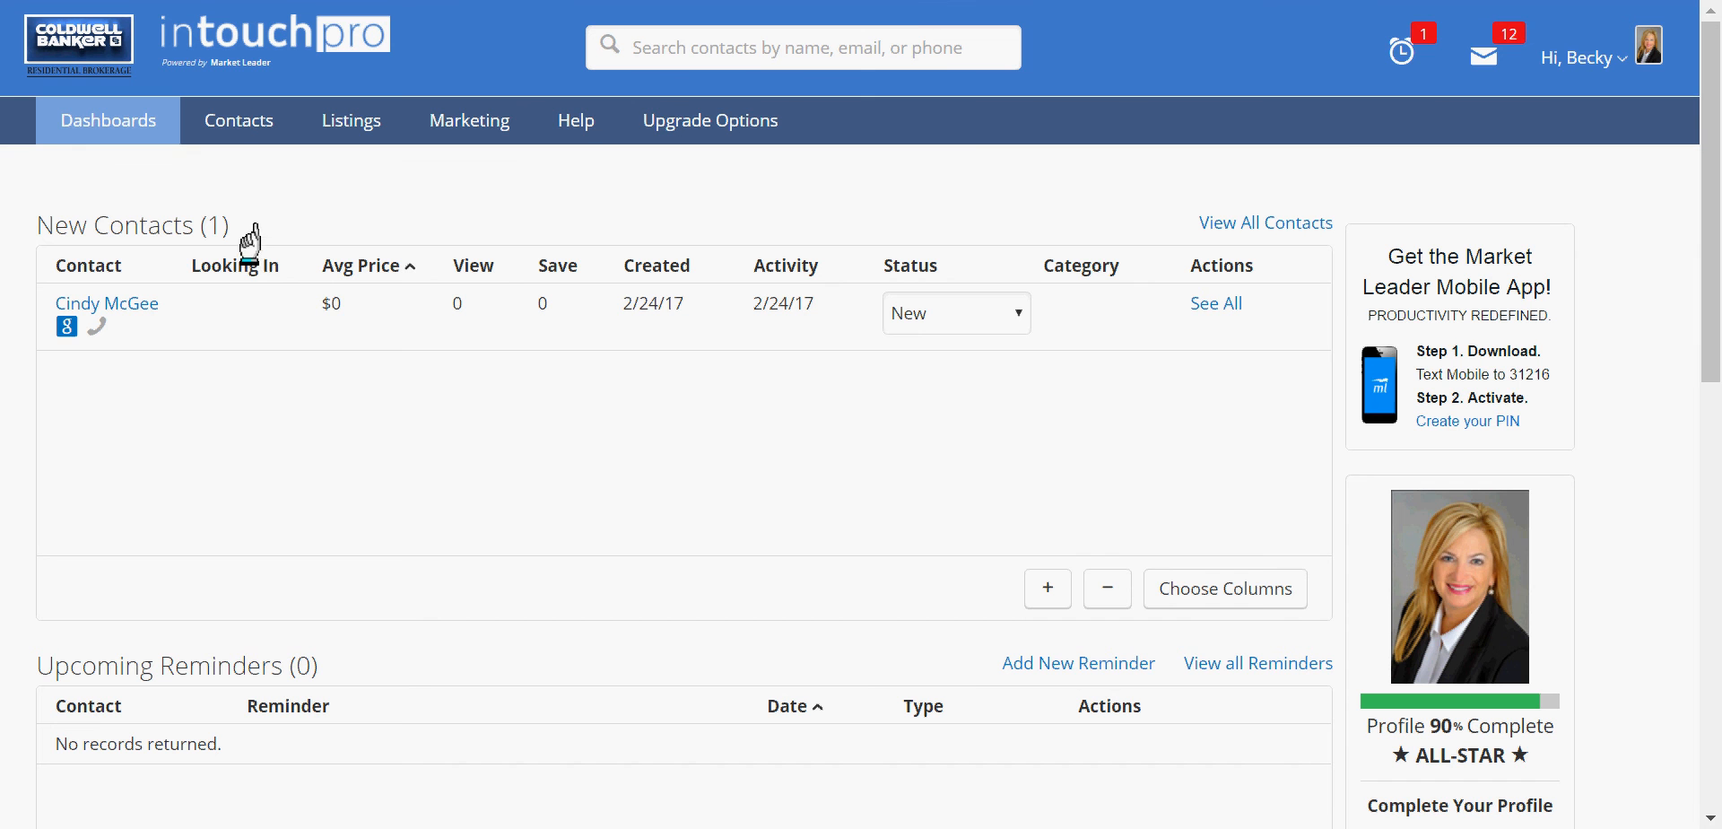
mouse_move(240, 109)
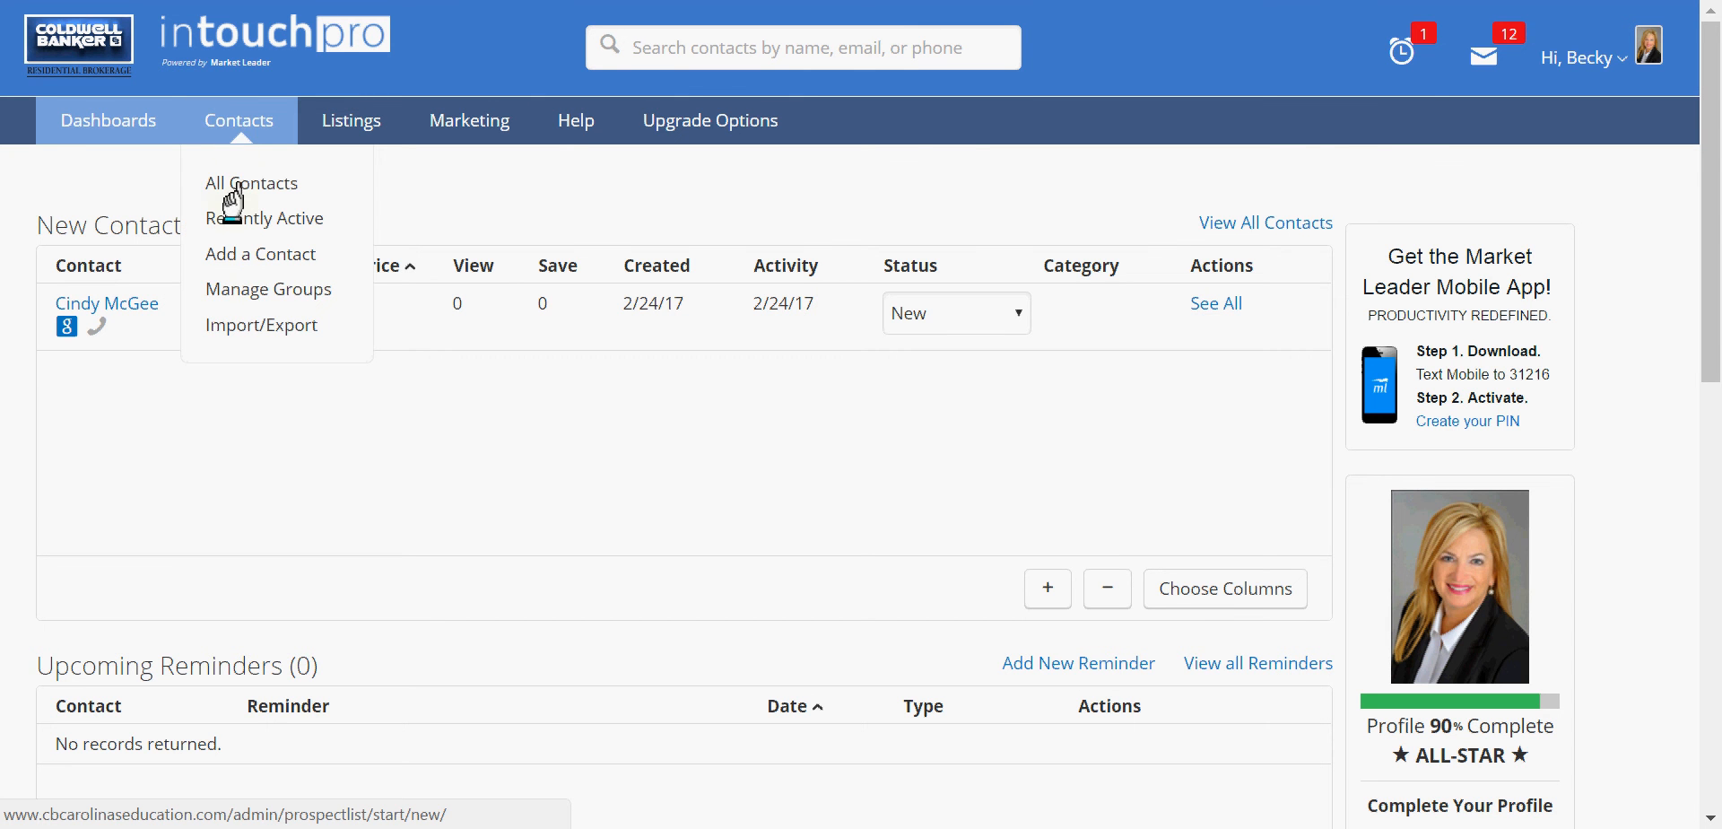
click(224, 292)
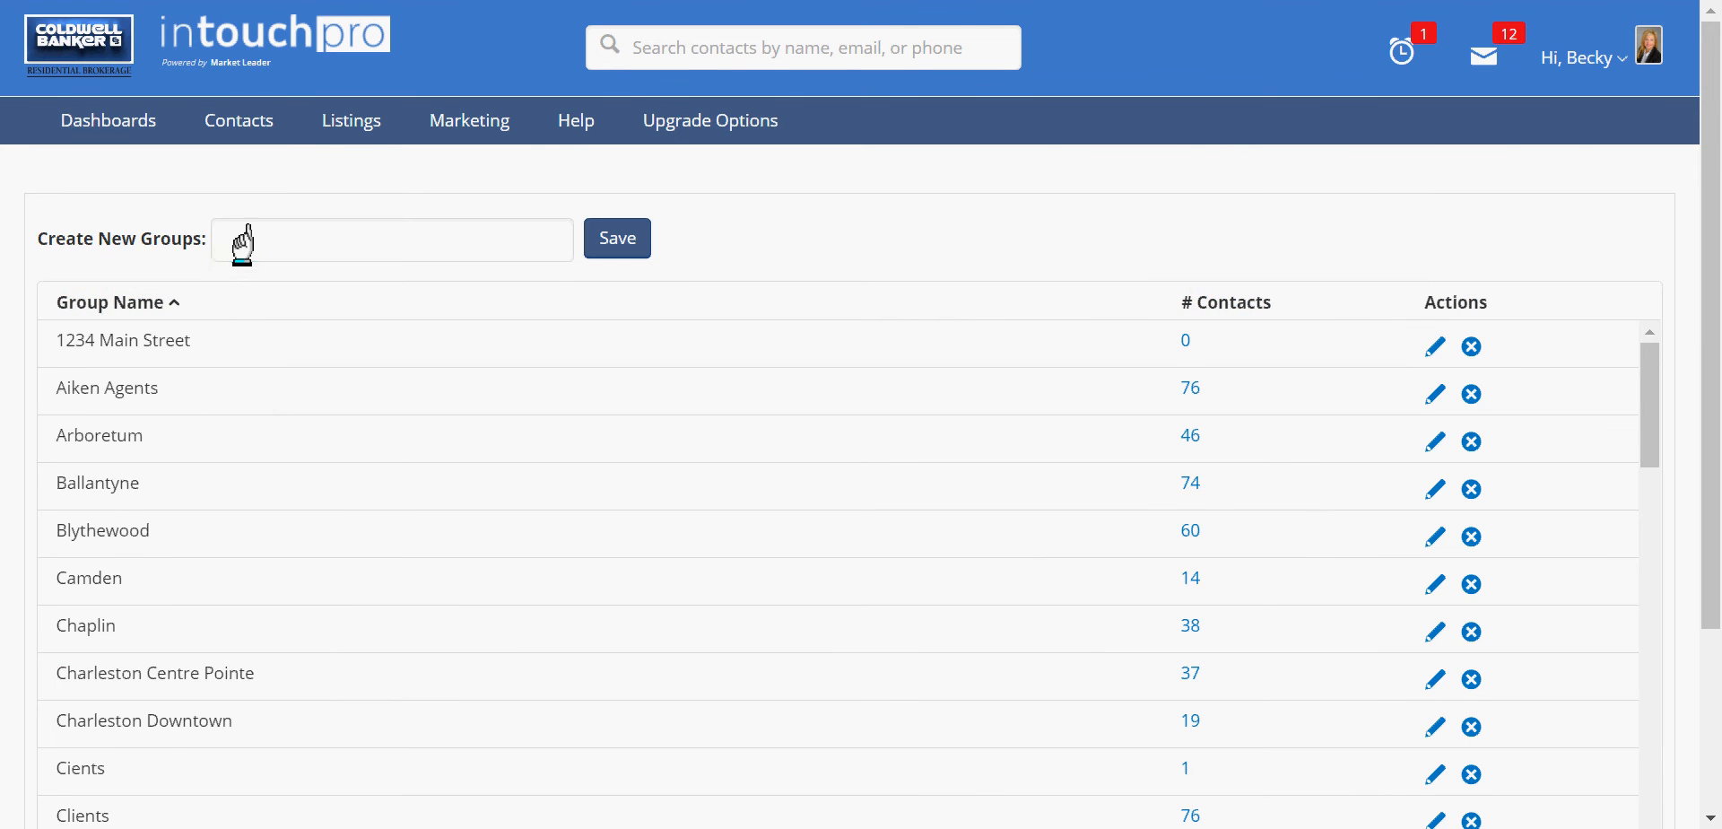
click(242, 244)
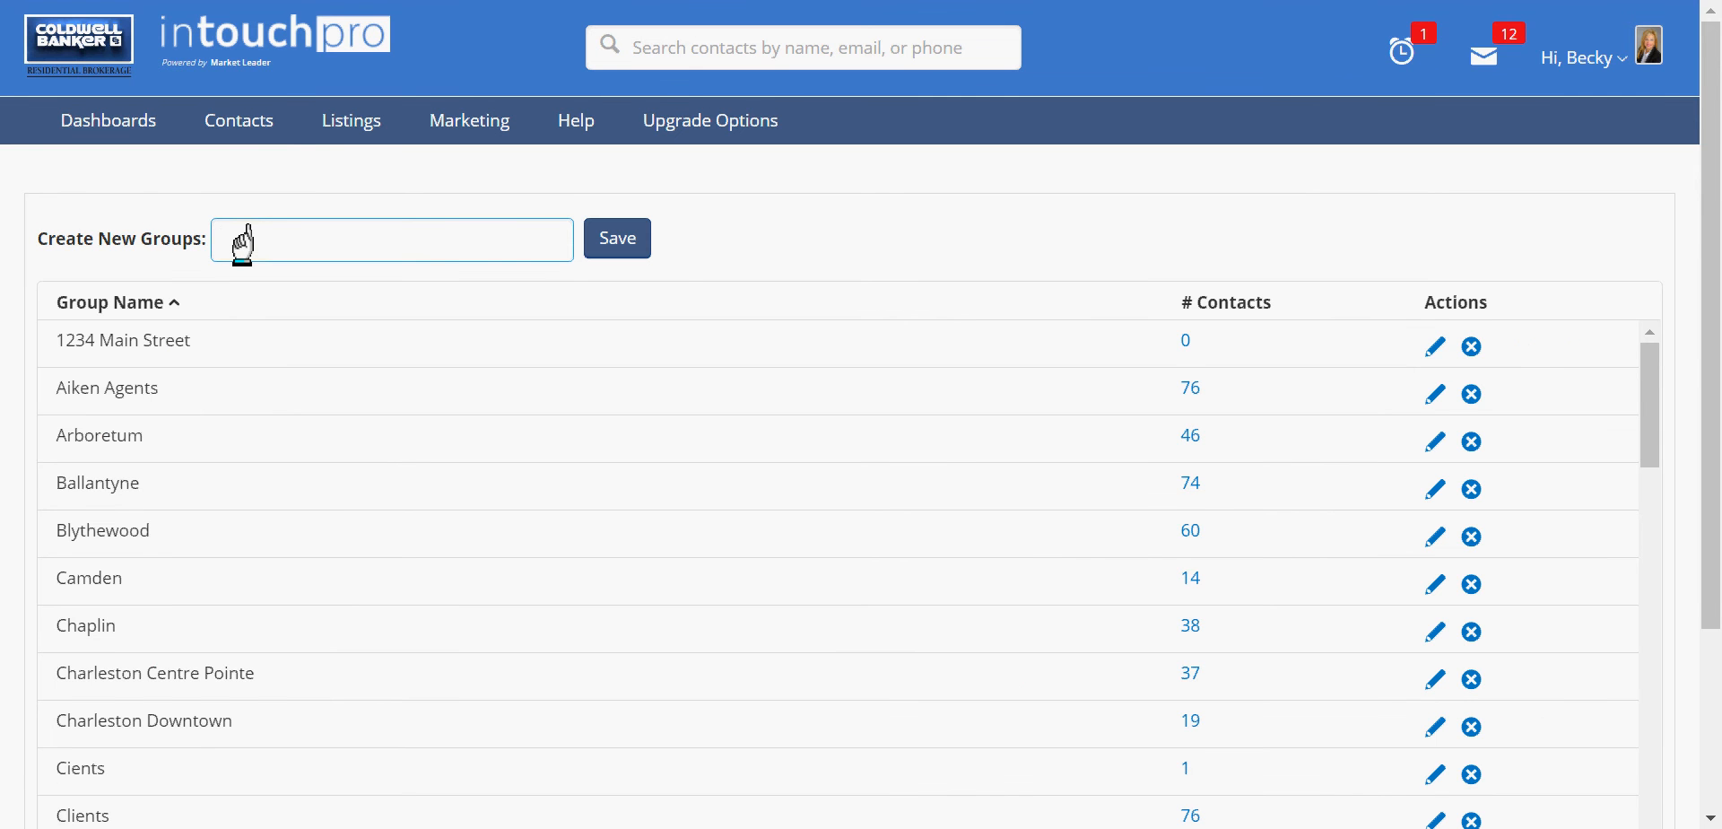
text(G)
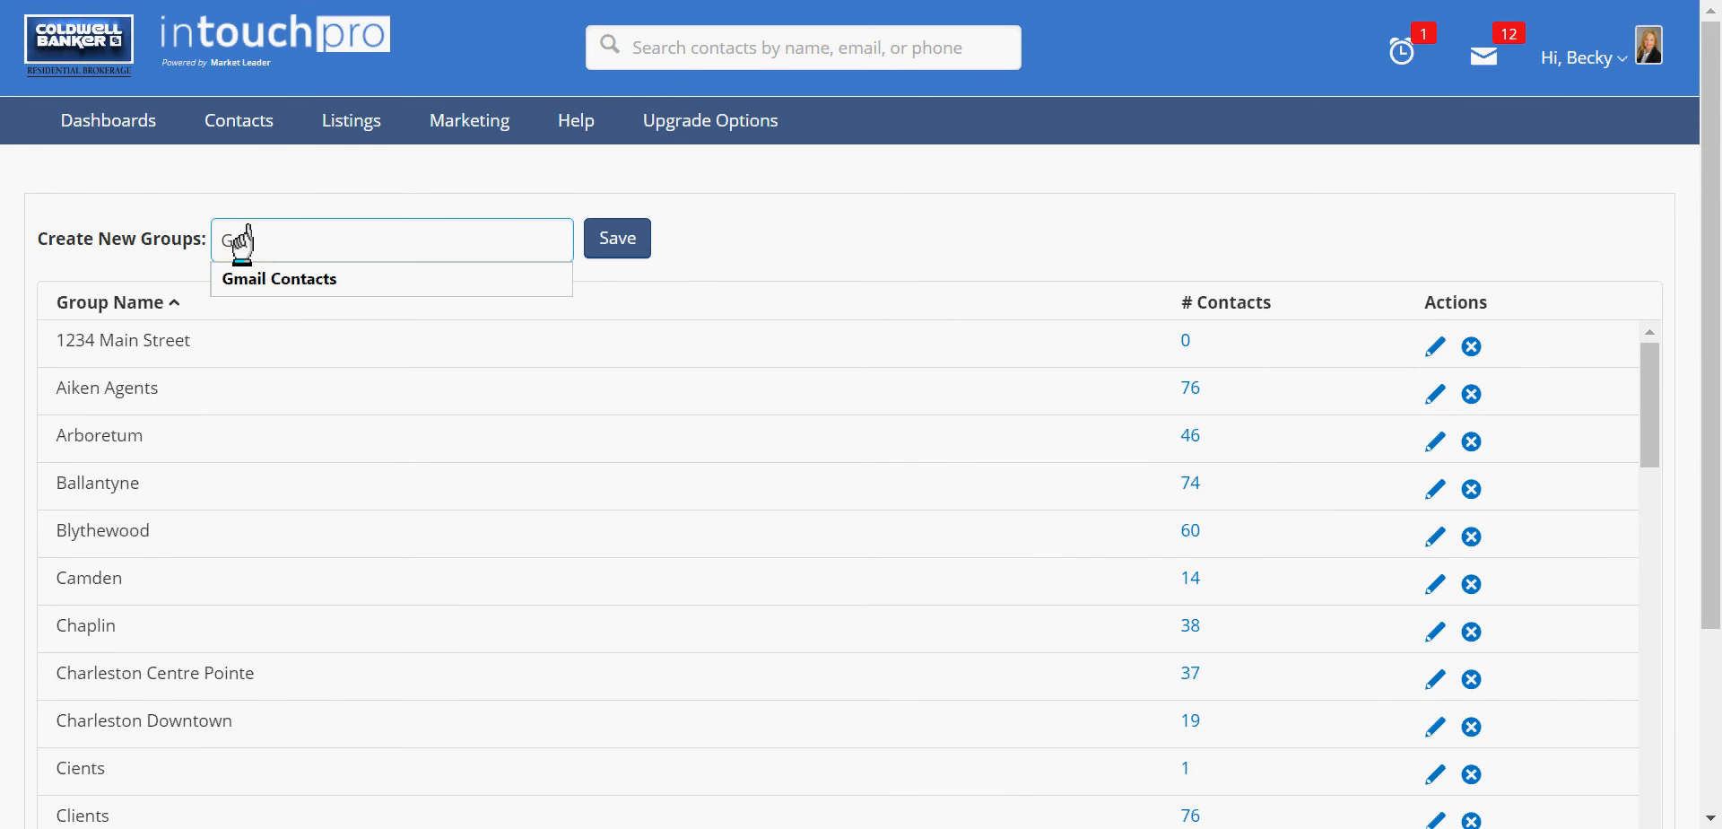
key(BackSpace)
text(Contact from )
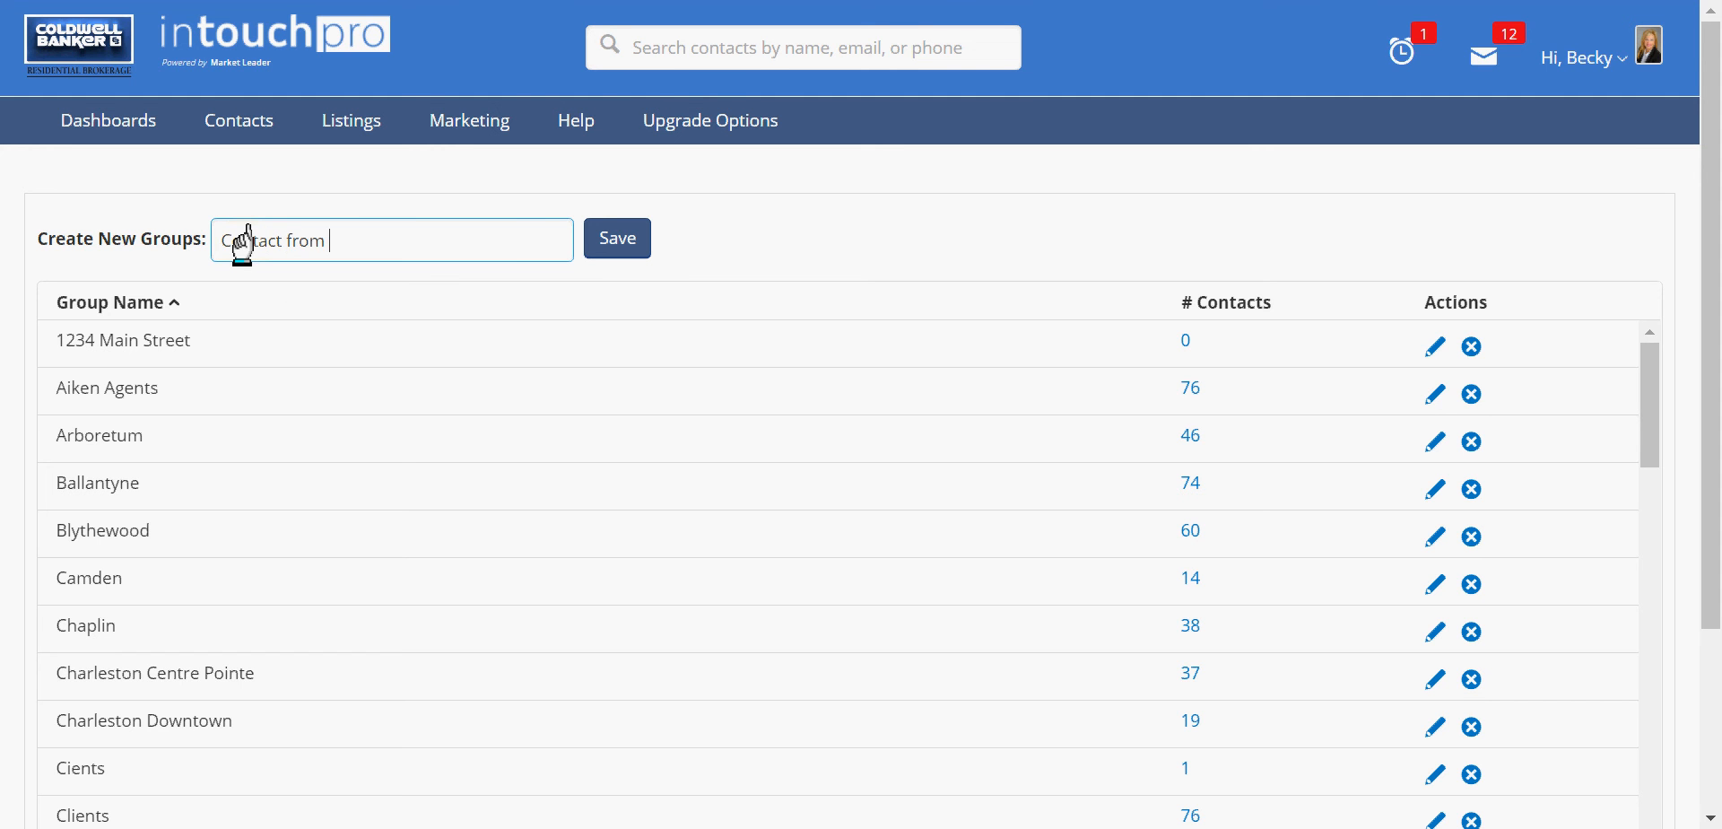
text(Gmail)
key(BackSpace)
key(BackSpace)
key(BackSpace)
key(BackSpace)
key(BackSpace)
text(Yo)
key(BackSpace)
text(aho)
key(BackSpace)
key(BackSpace)
key(BackSpace)
key(BackSpace)
key(BackSpace)
key(BackSpace)
key(BackSpace)
key(BackSpace)
key(BackSpace)
key(BackSpace)
key(BackSpace)
key(BackSpace)
key(BackSpace)
key(BackSpace)
key(BackSpace)
key(BackSpace)
key(BackSpace)
Step: Create a new contact group named Park West Cole and save it
text(Park)
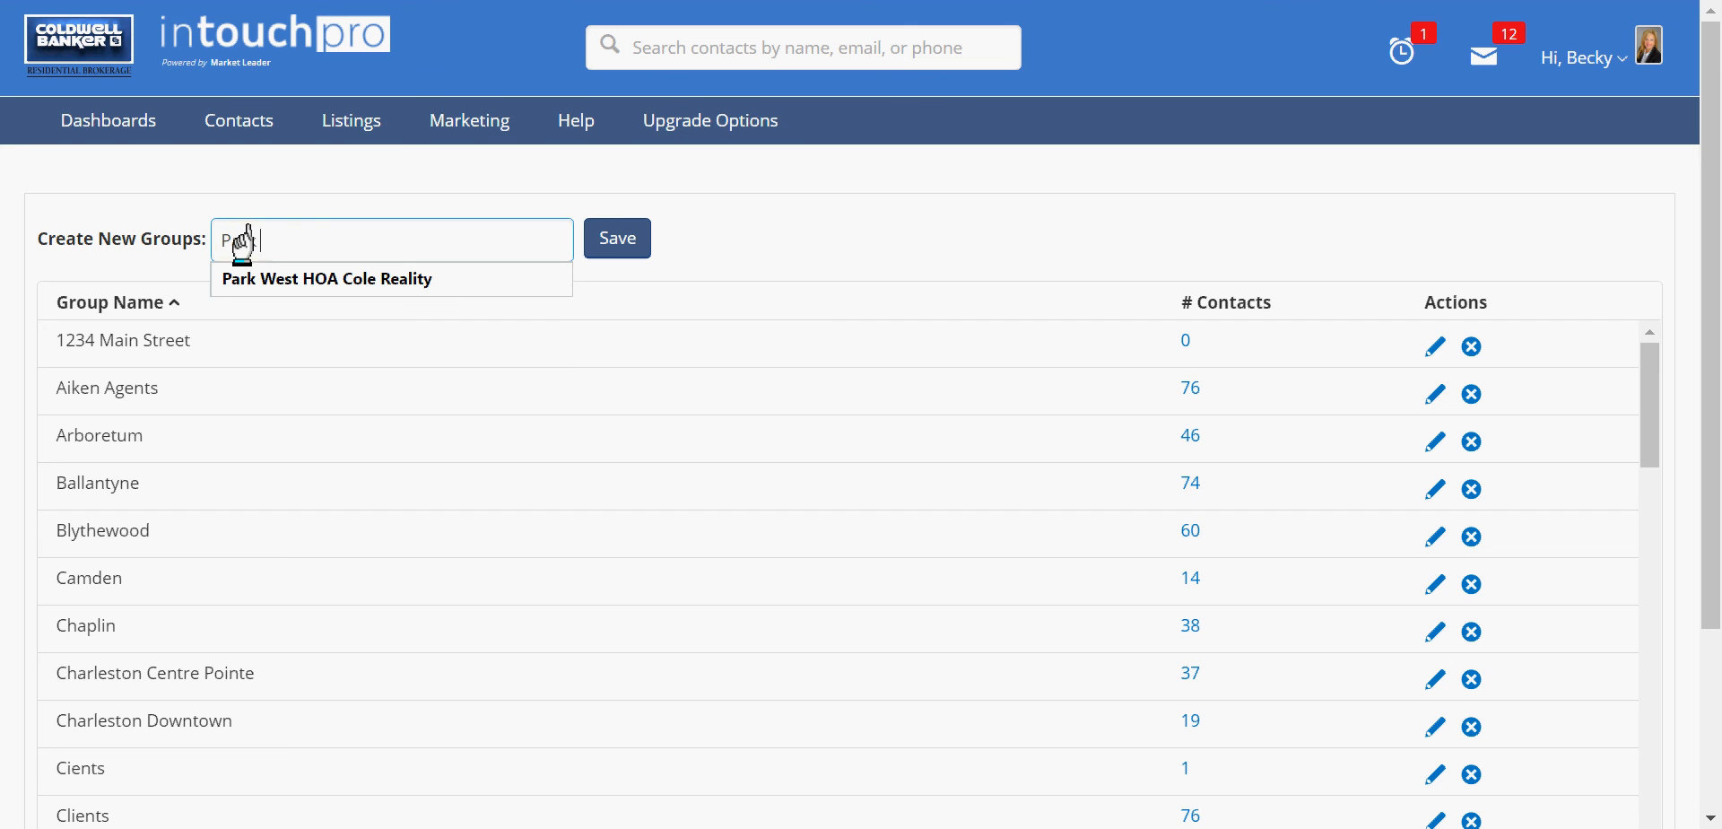
text( West C)
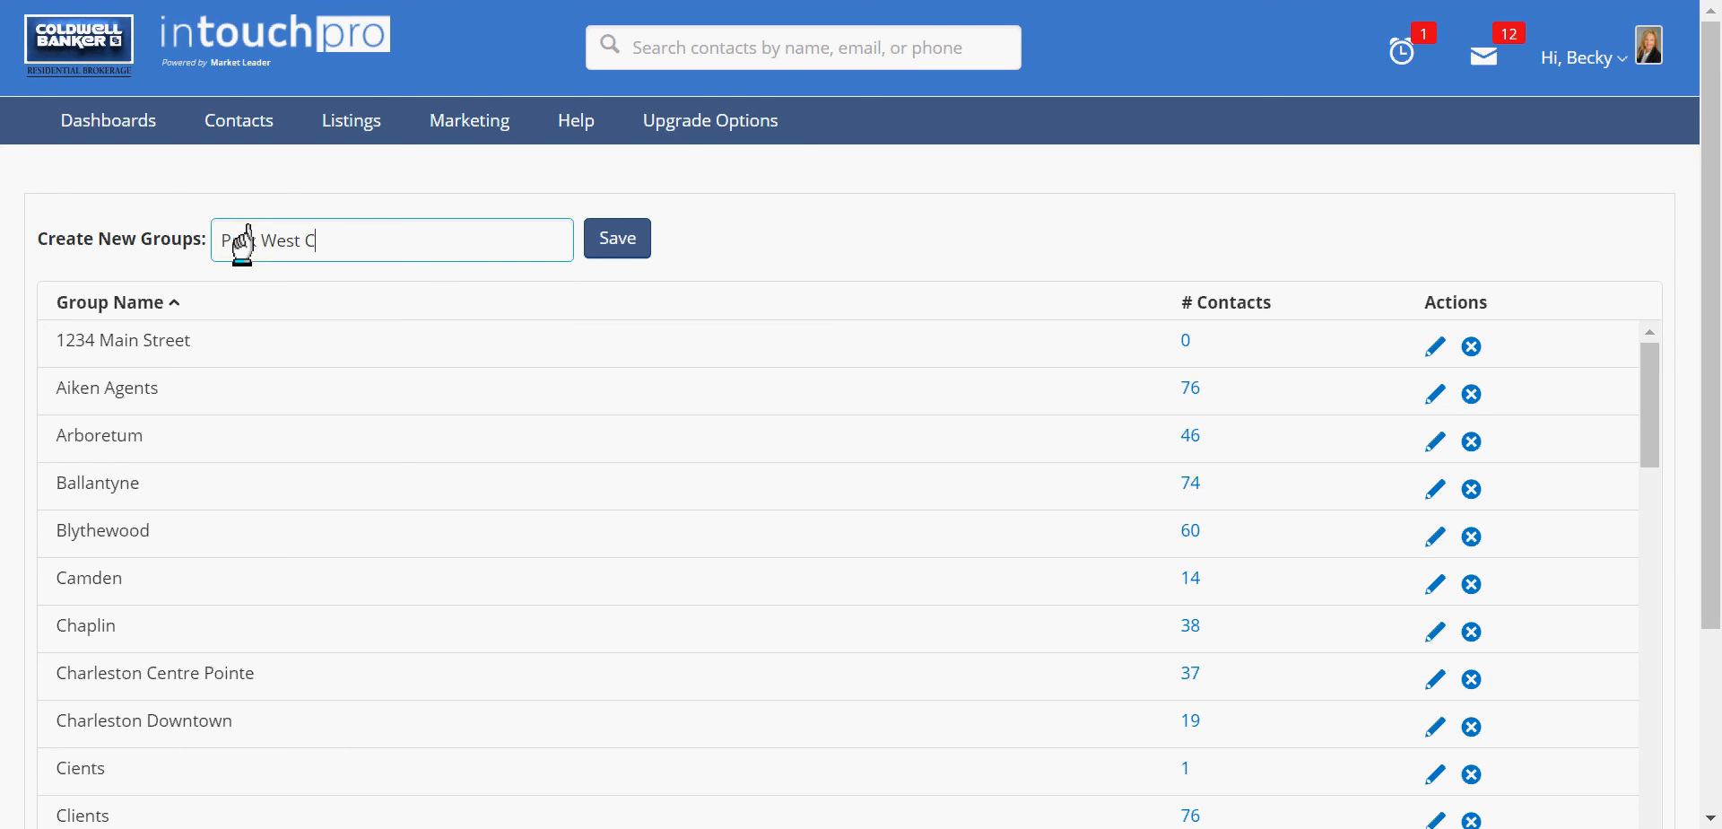
text(ole)
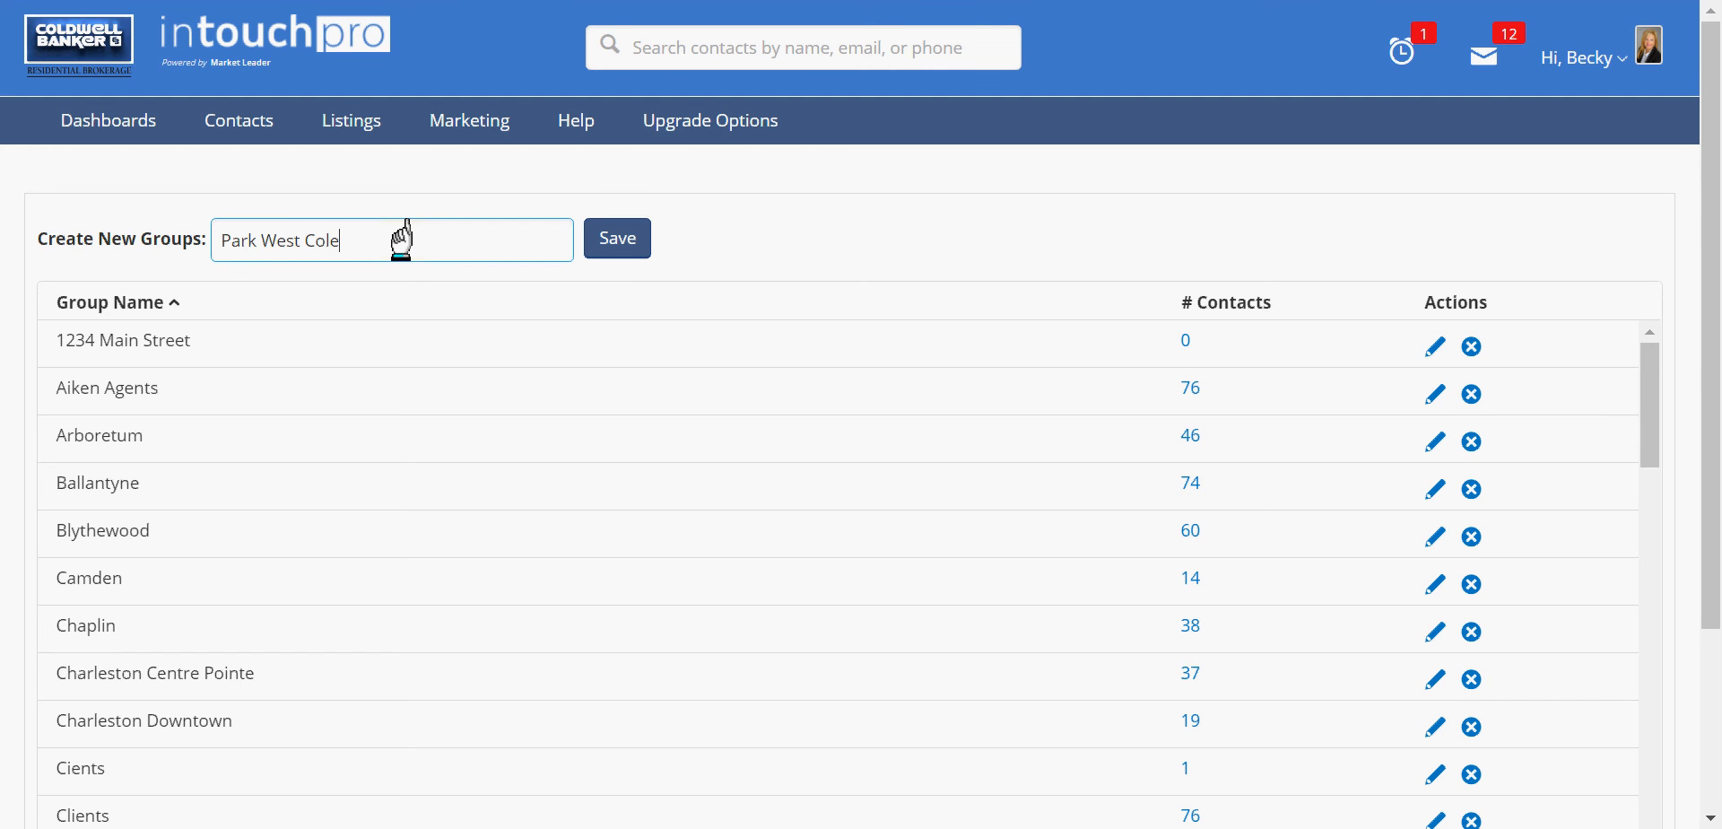
click(626, 229)
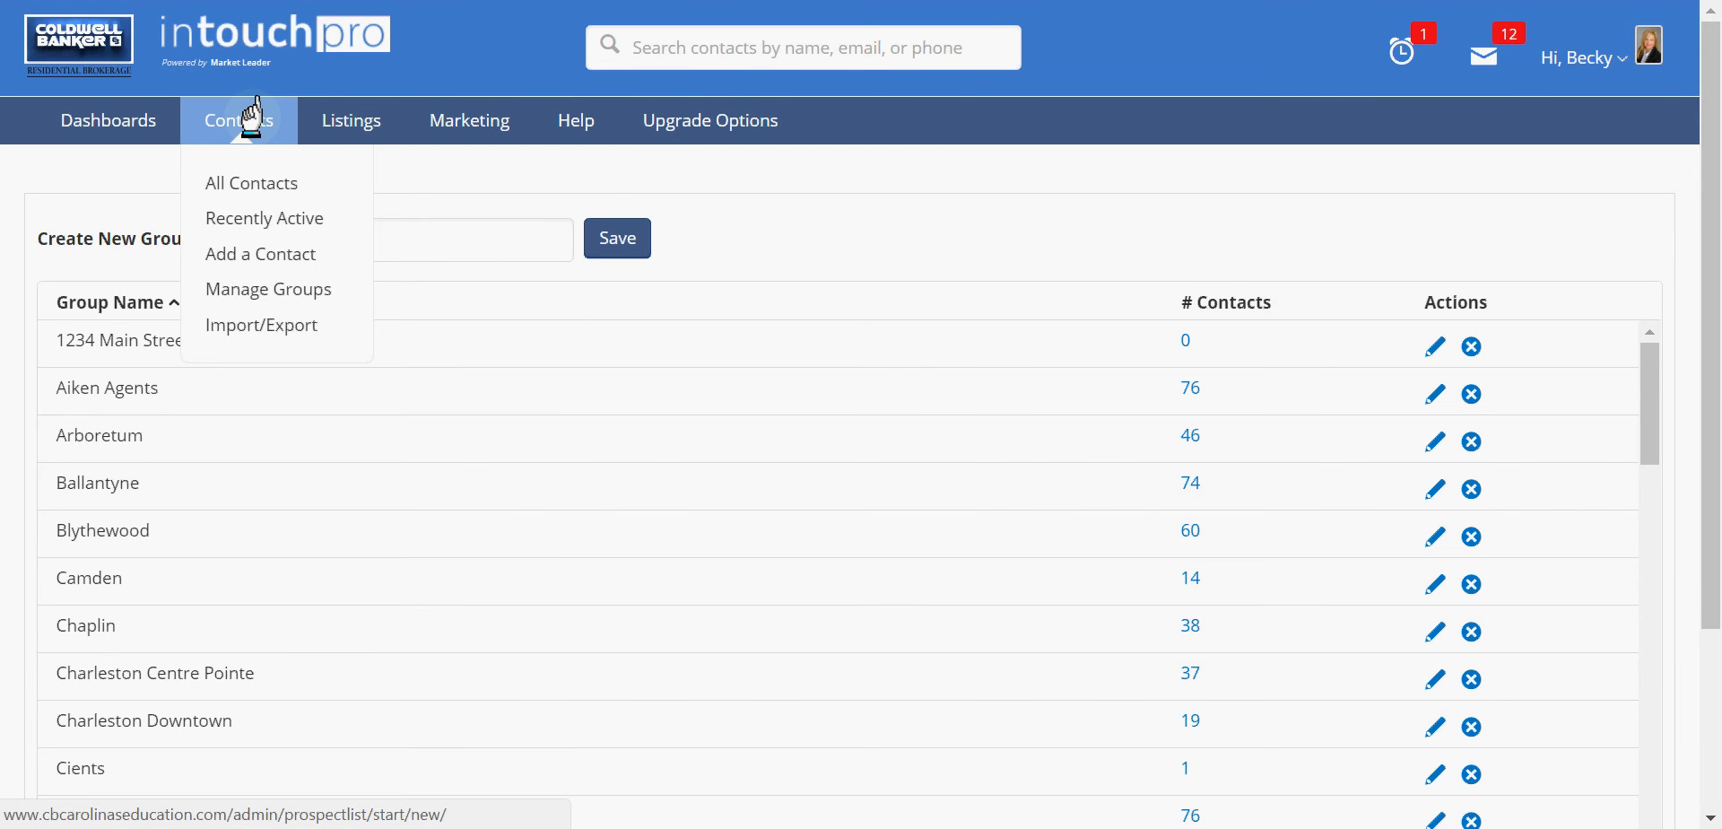
Step: On the contact import page, choose Basic Contact List as the file type and download its template
click(261, 325)
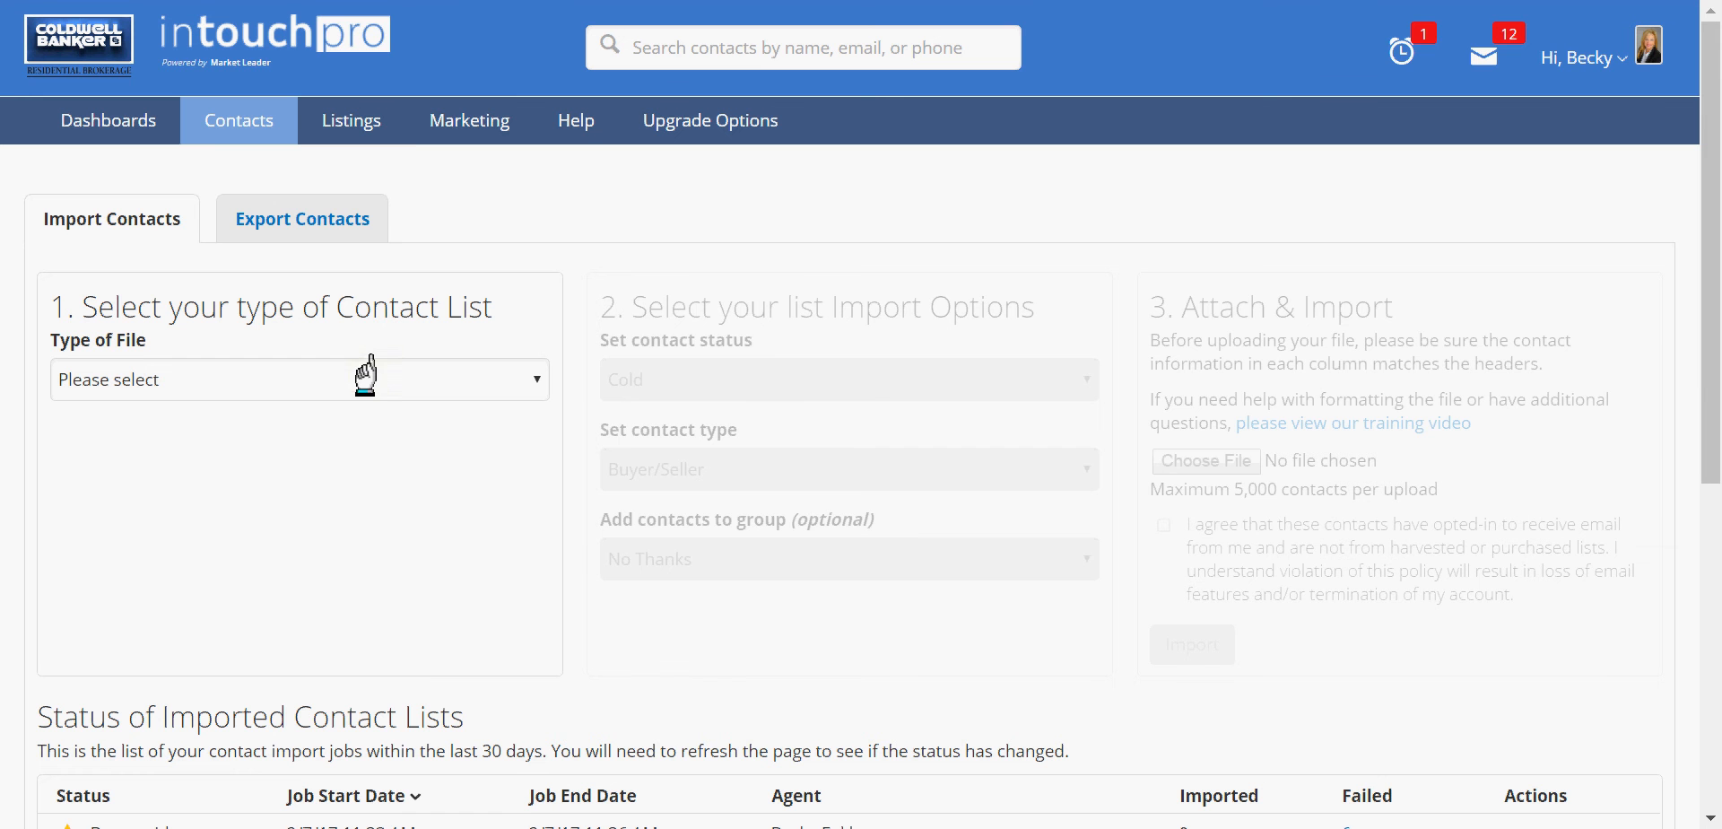
click(363, 381)
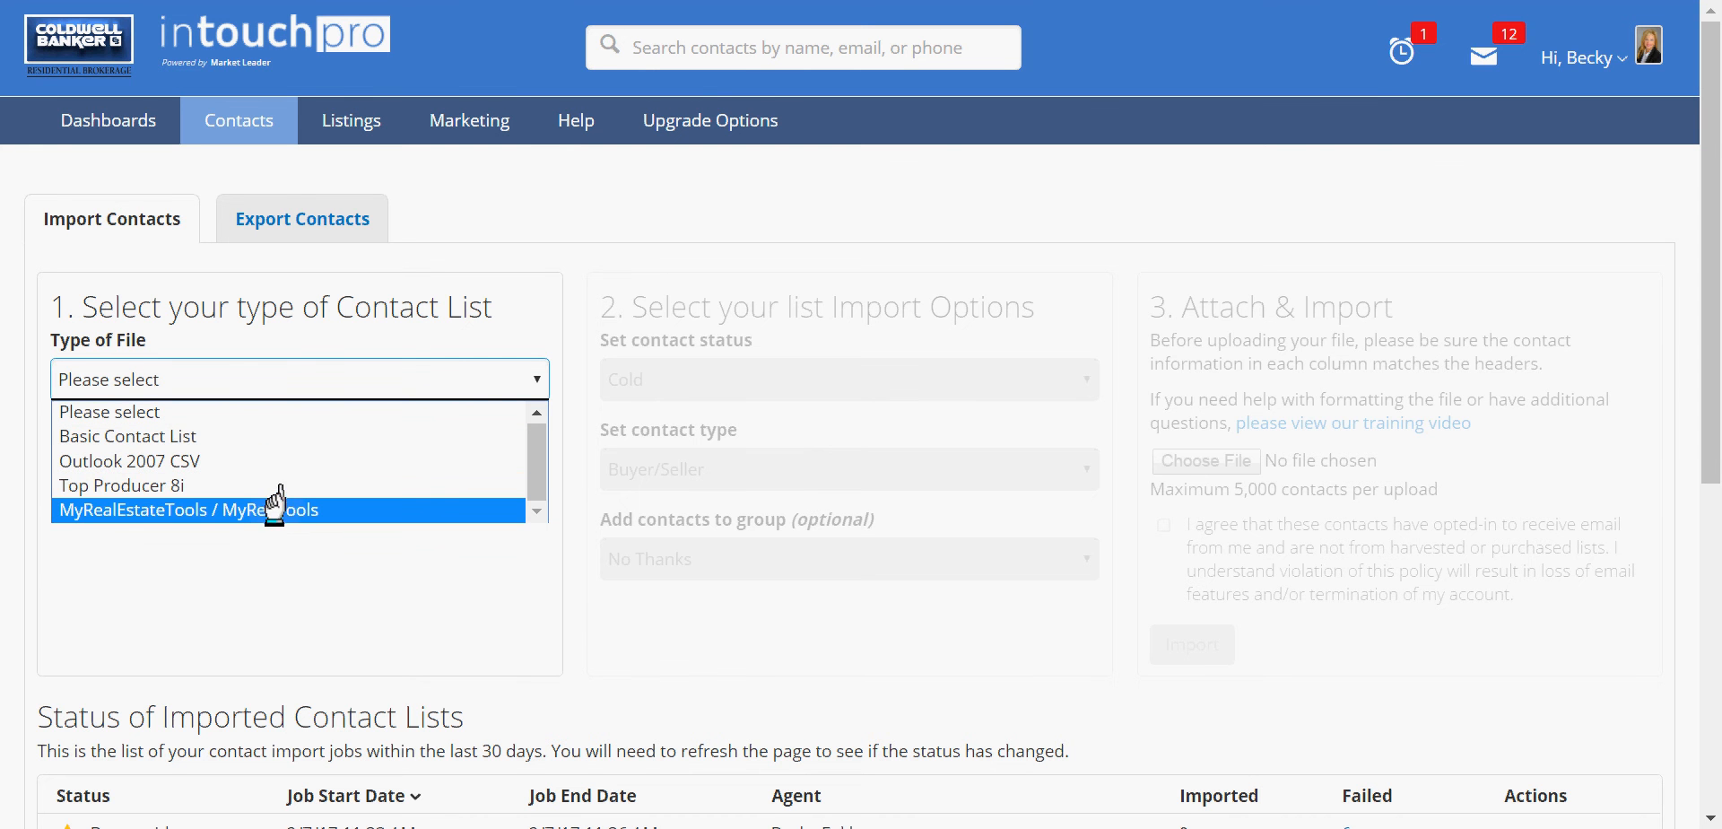
click(230, 437)
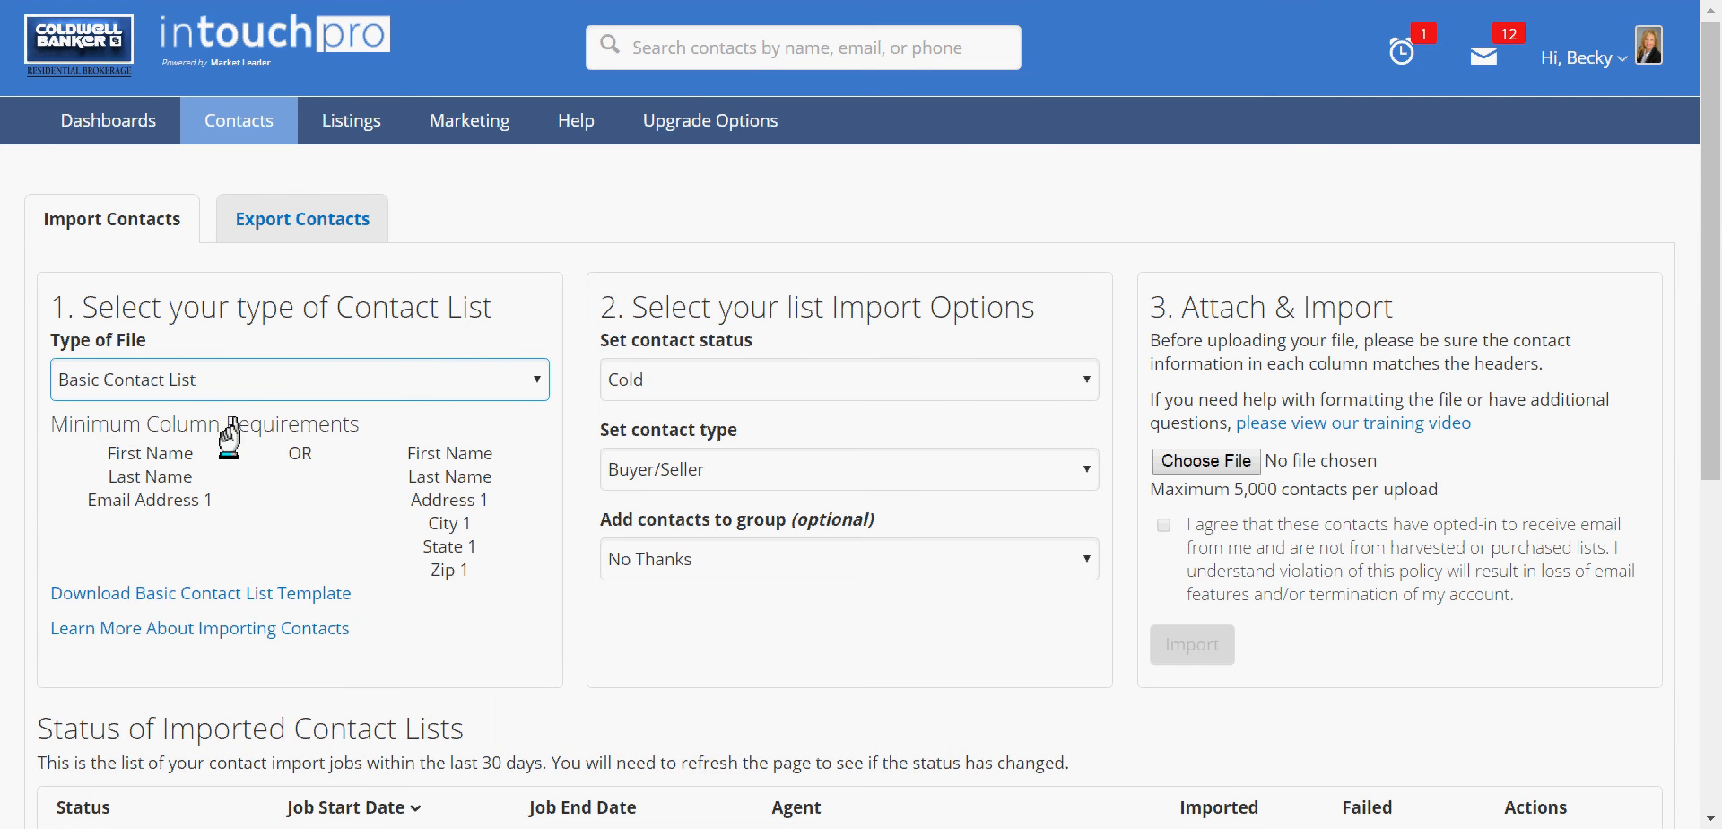
click(169, 592)
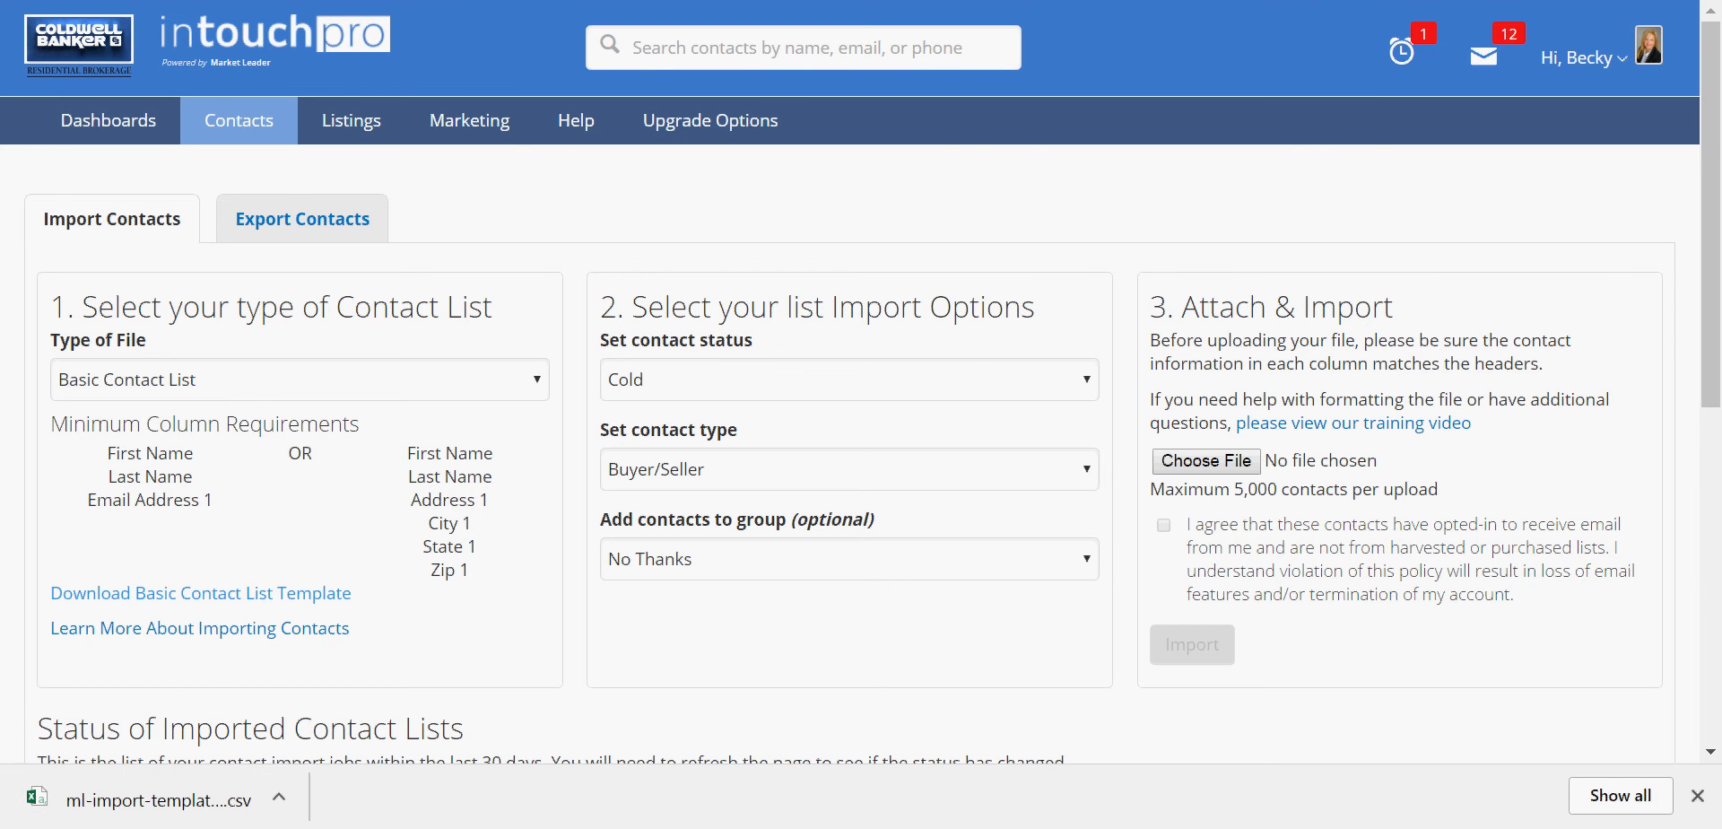
Step: Switch to the ml-import-template workbook in Excel and maximize its window to show the column headers
mouse_move(552, 825)
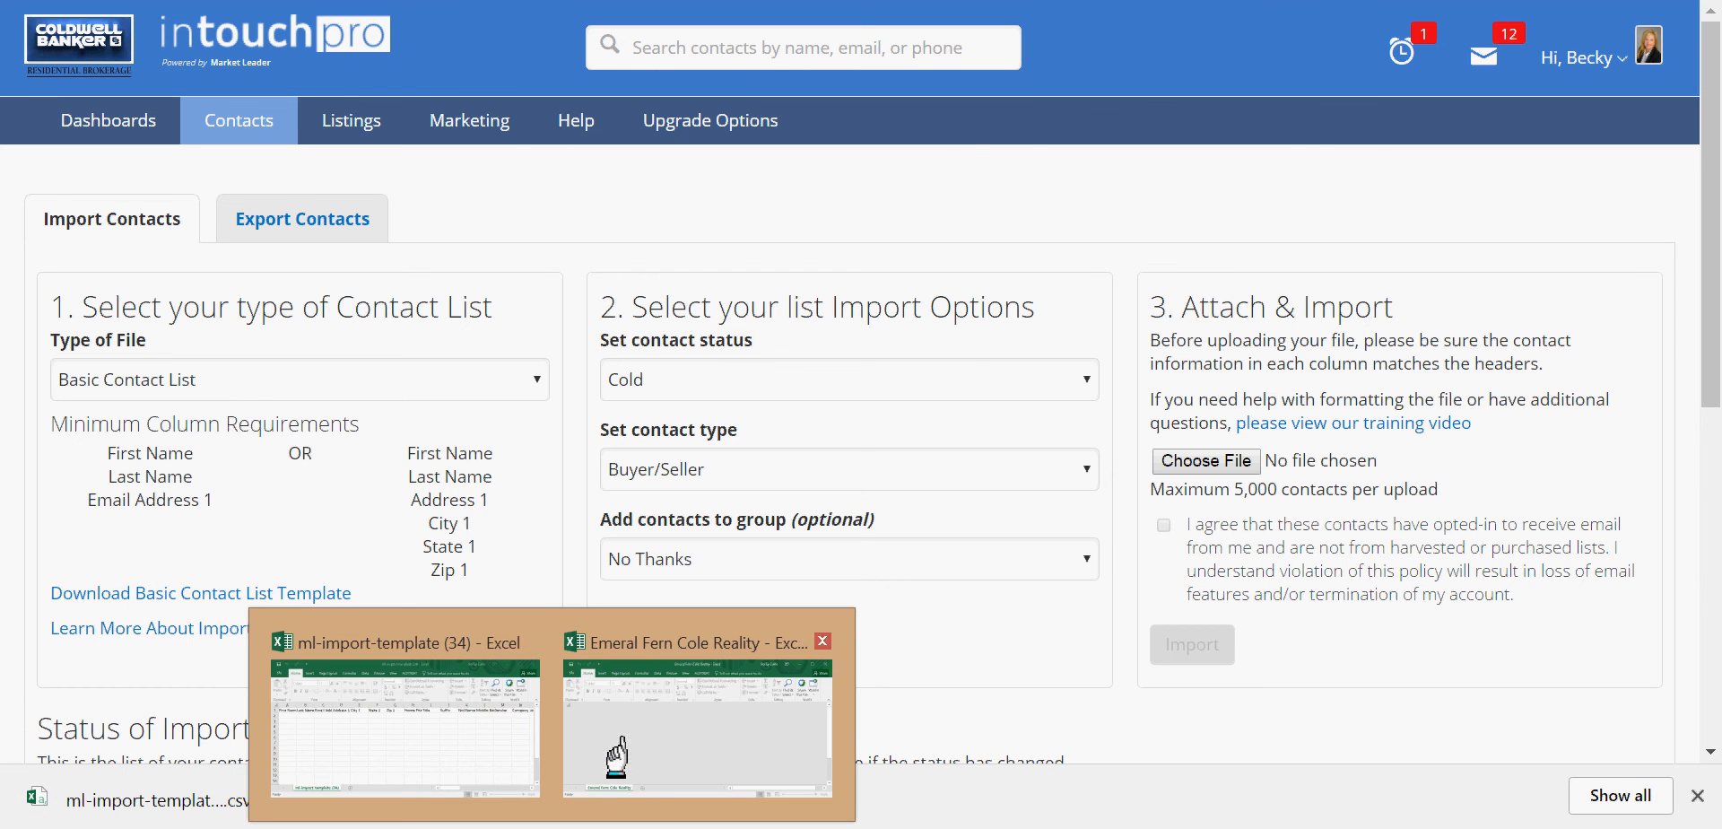
click(498, 728)
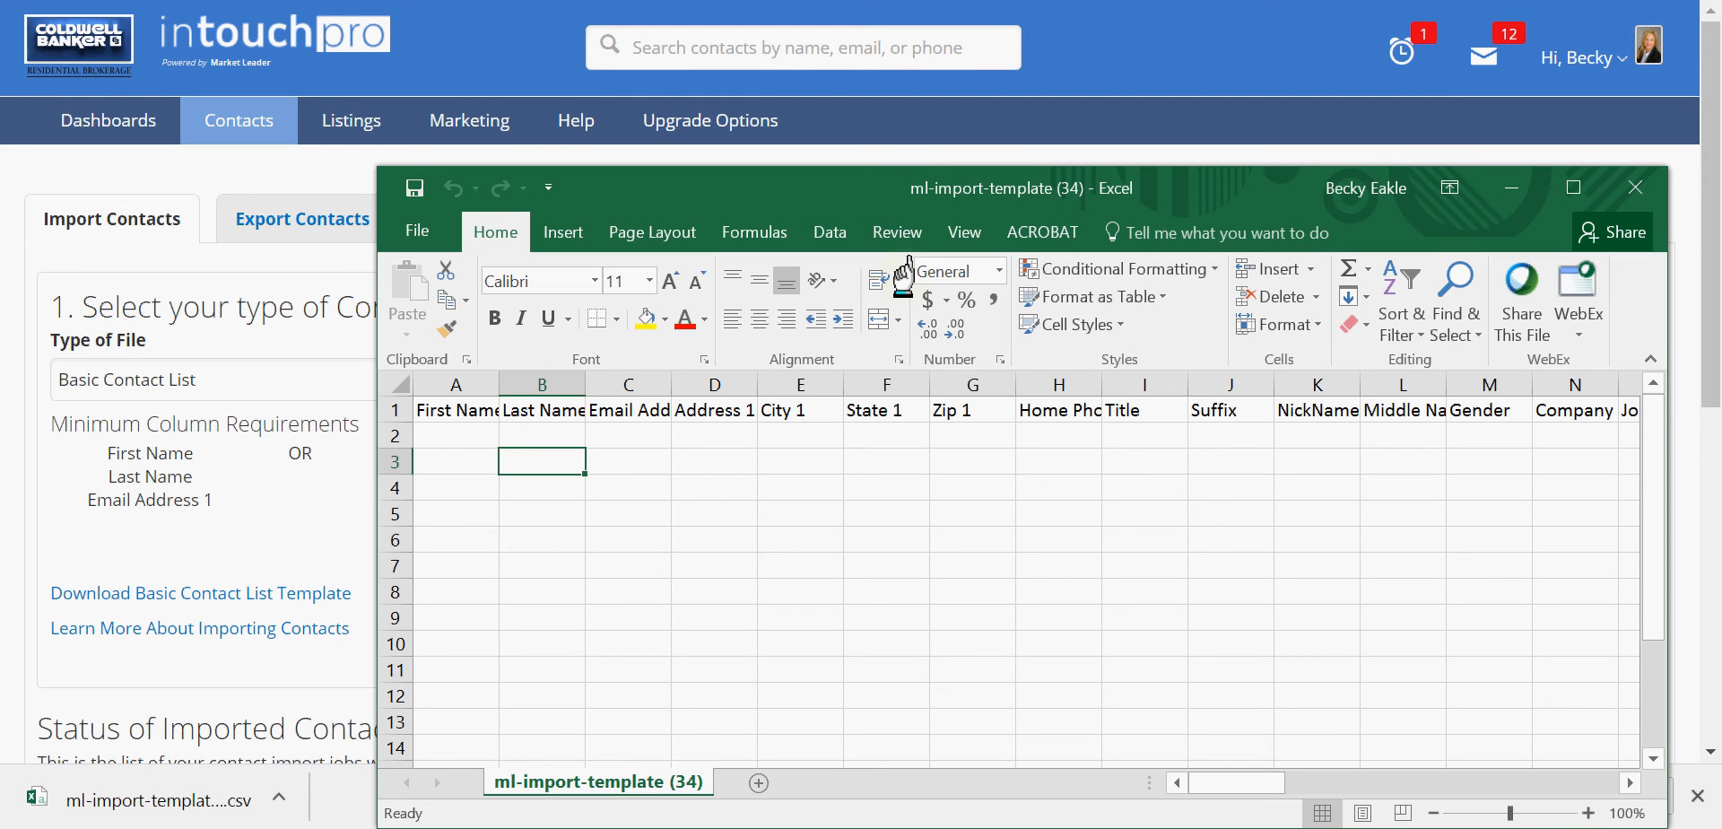
click(1572, 188)
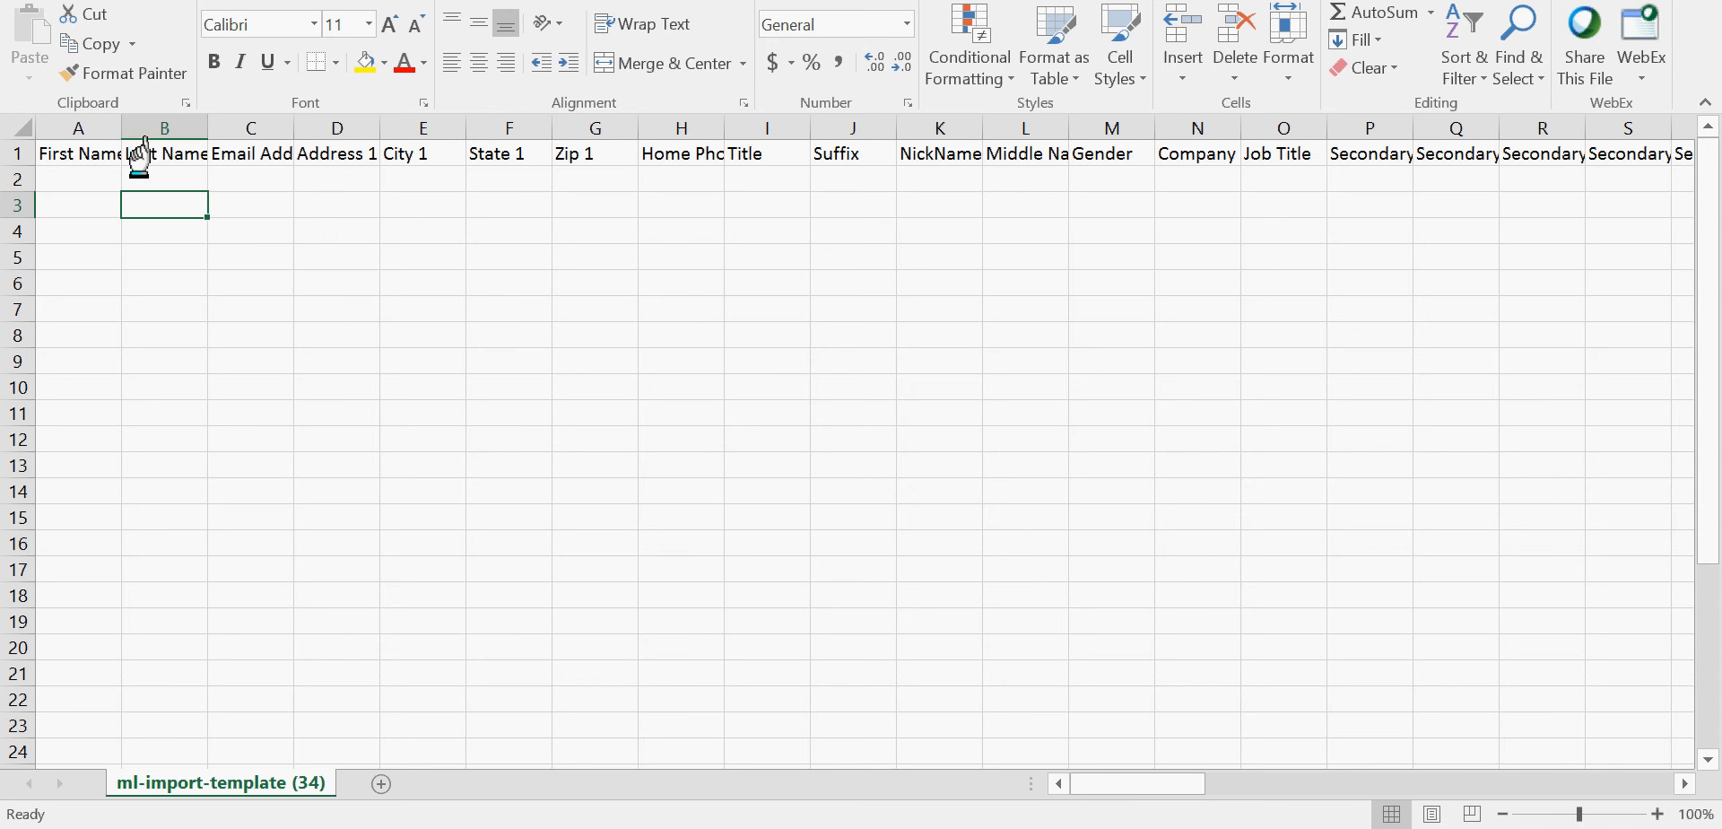
click(77, 127)
click(230, 246)
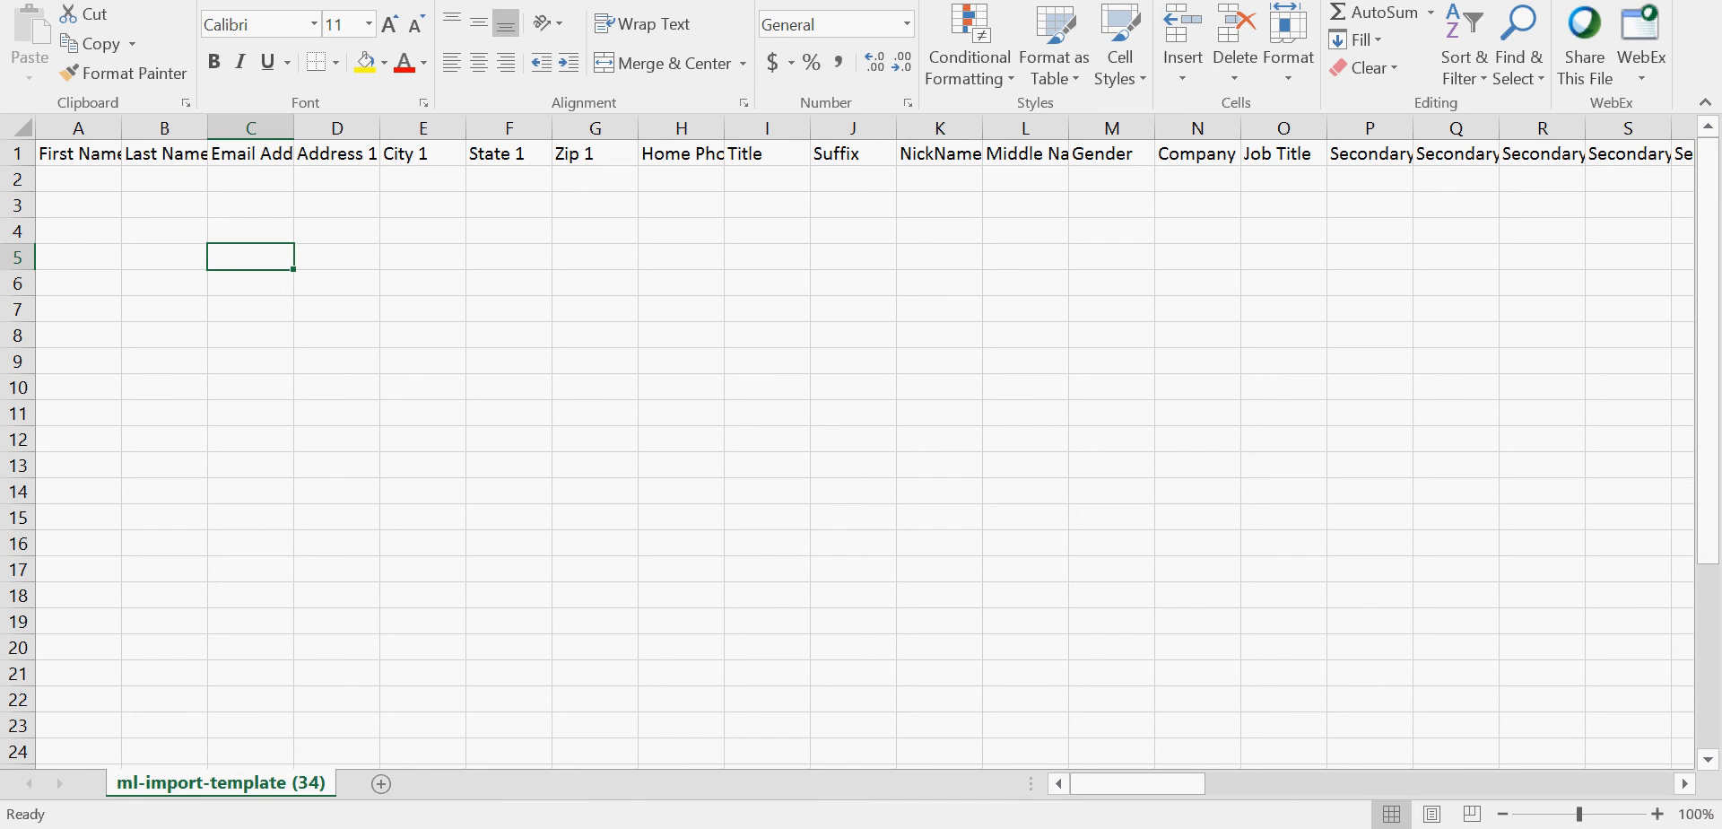
Step: Switch to the Emeral Fern Cole Reality workbook and examine its name and address columns
click(686, 695)
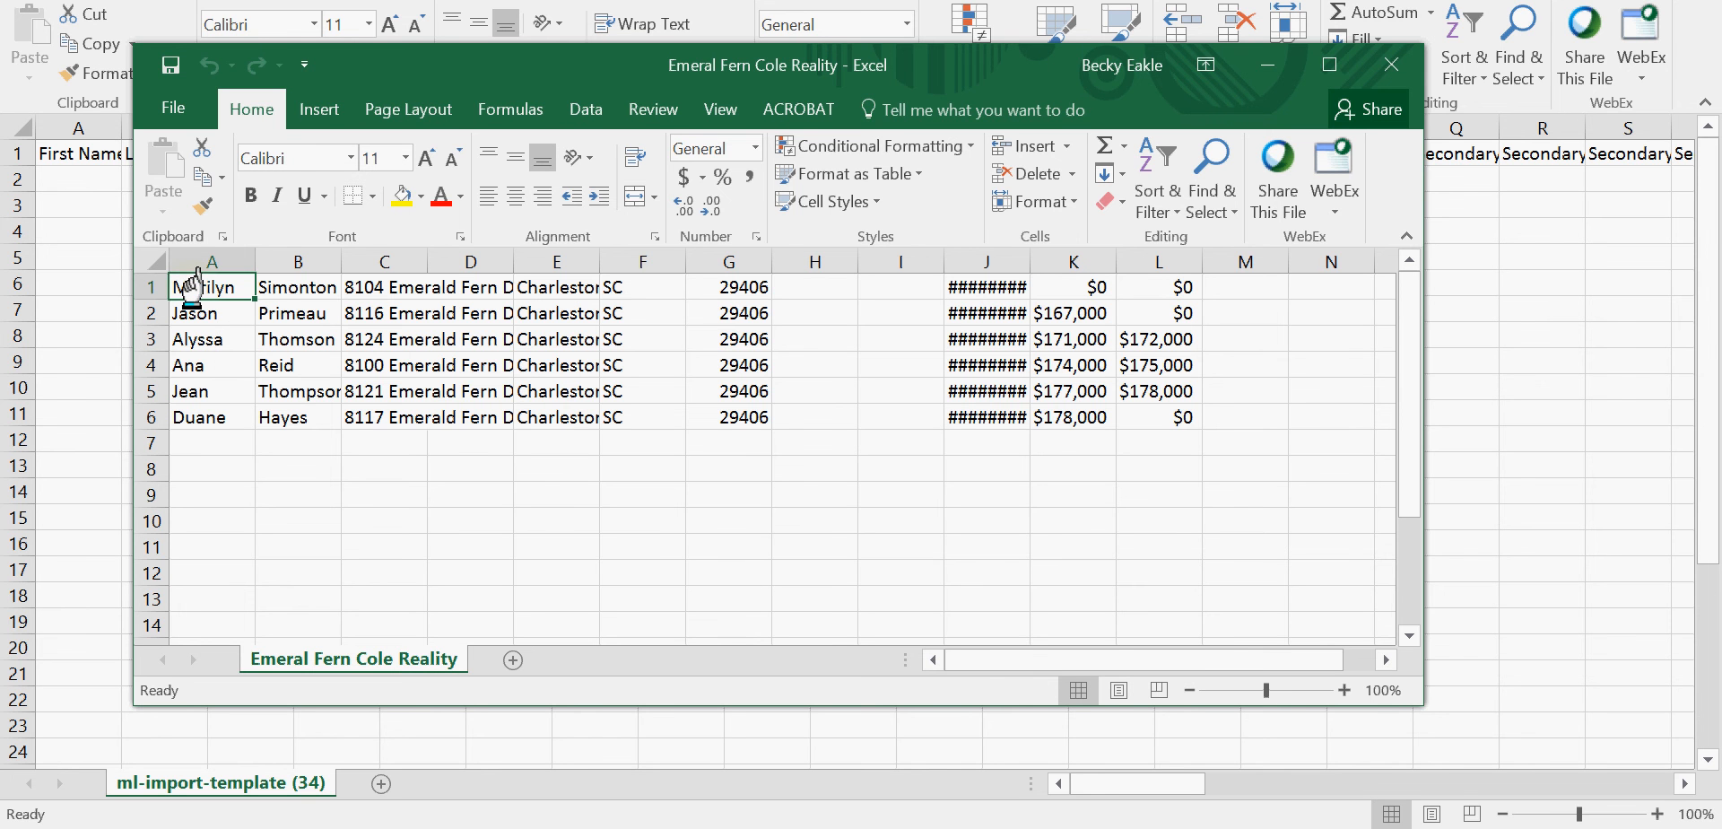
drag(191, 292, 187, 420)
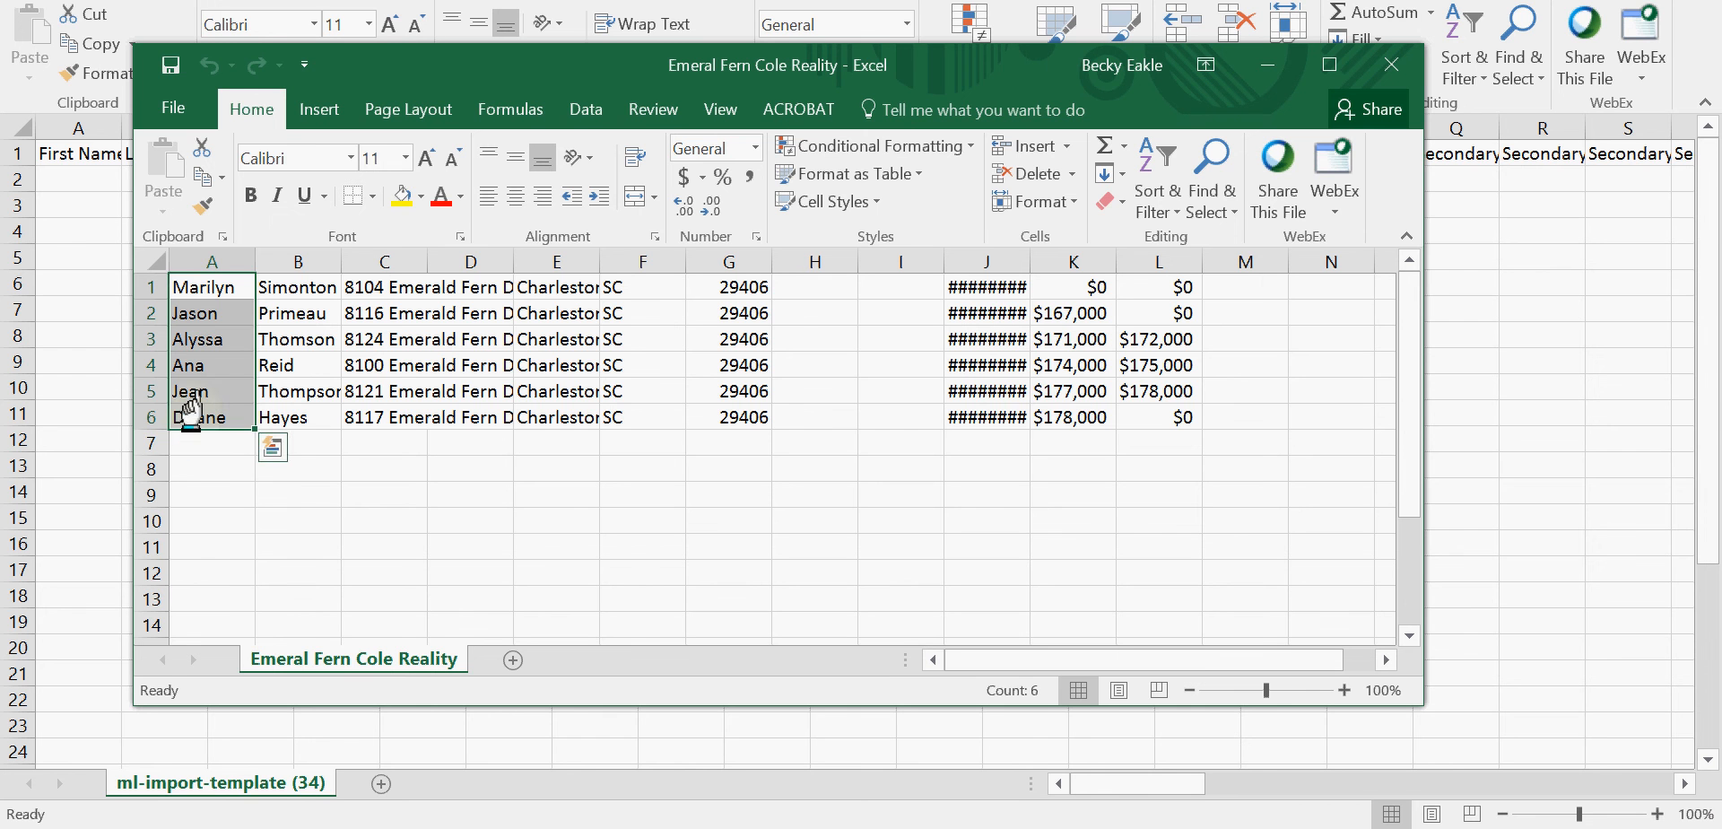
click(182, 255)
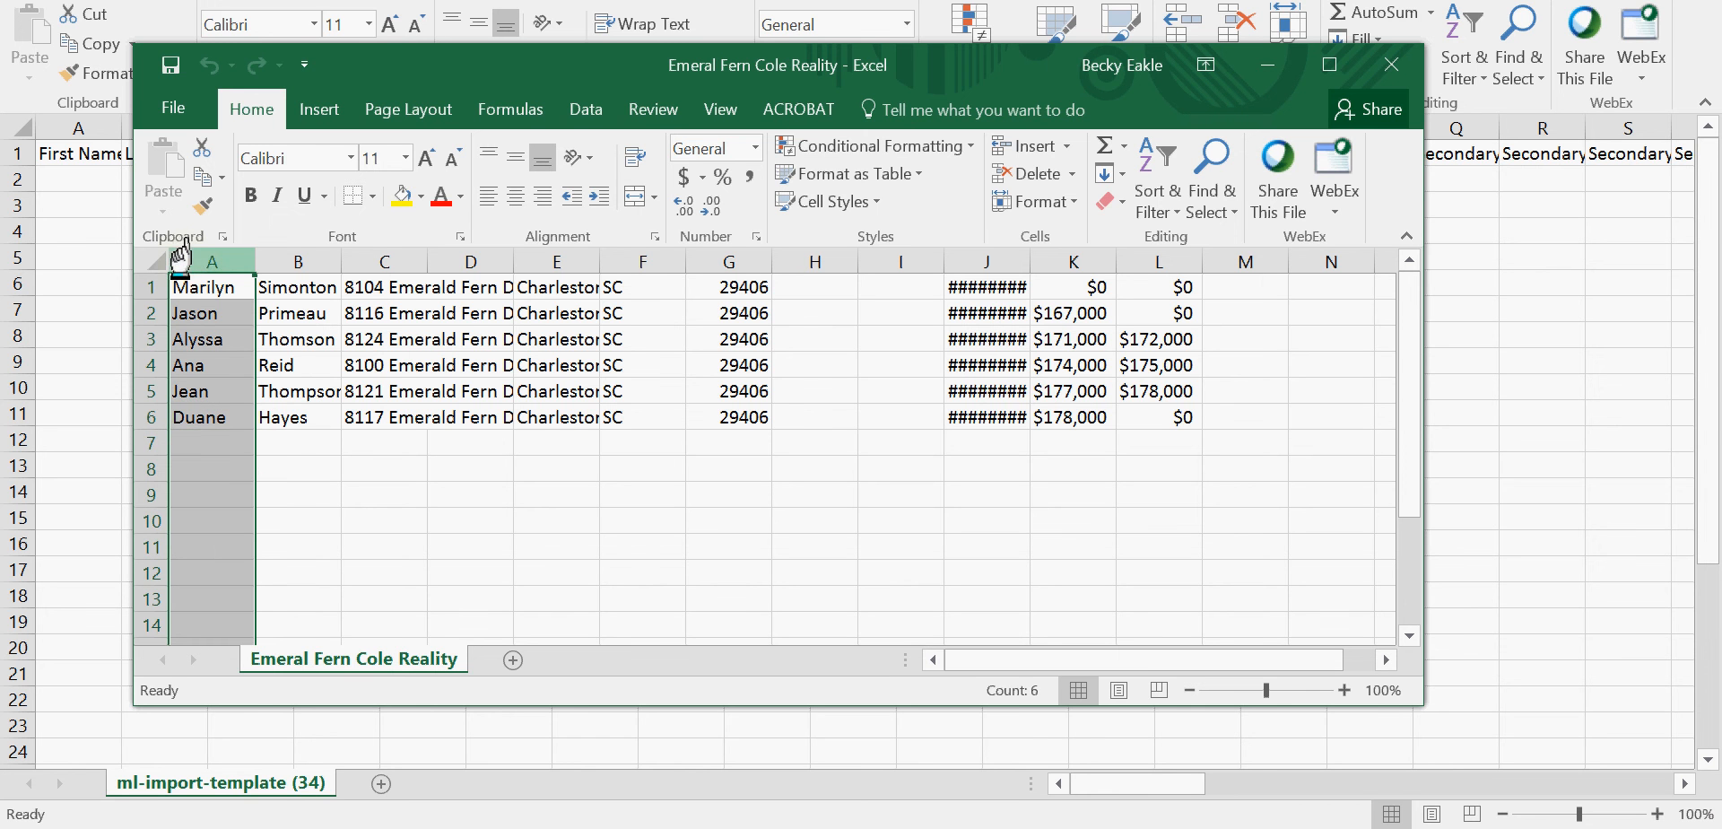
click(334, 441)
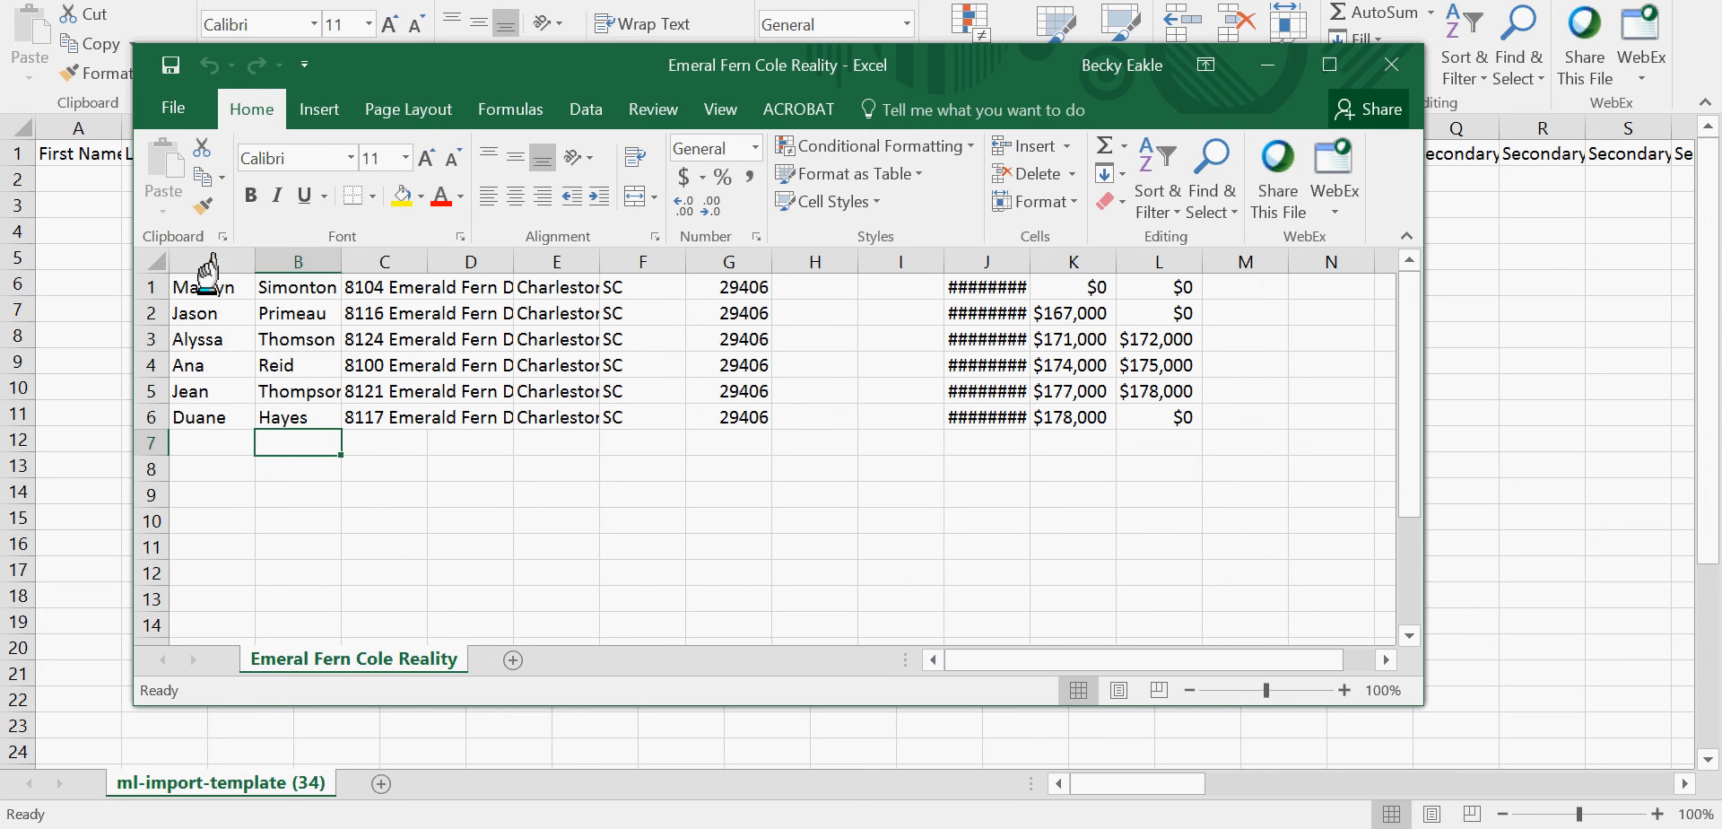
drag(202, 287, 798, 439)
click(498, 545)
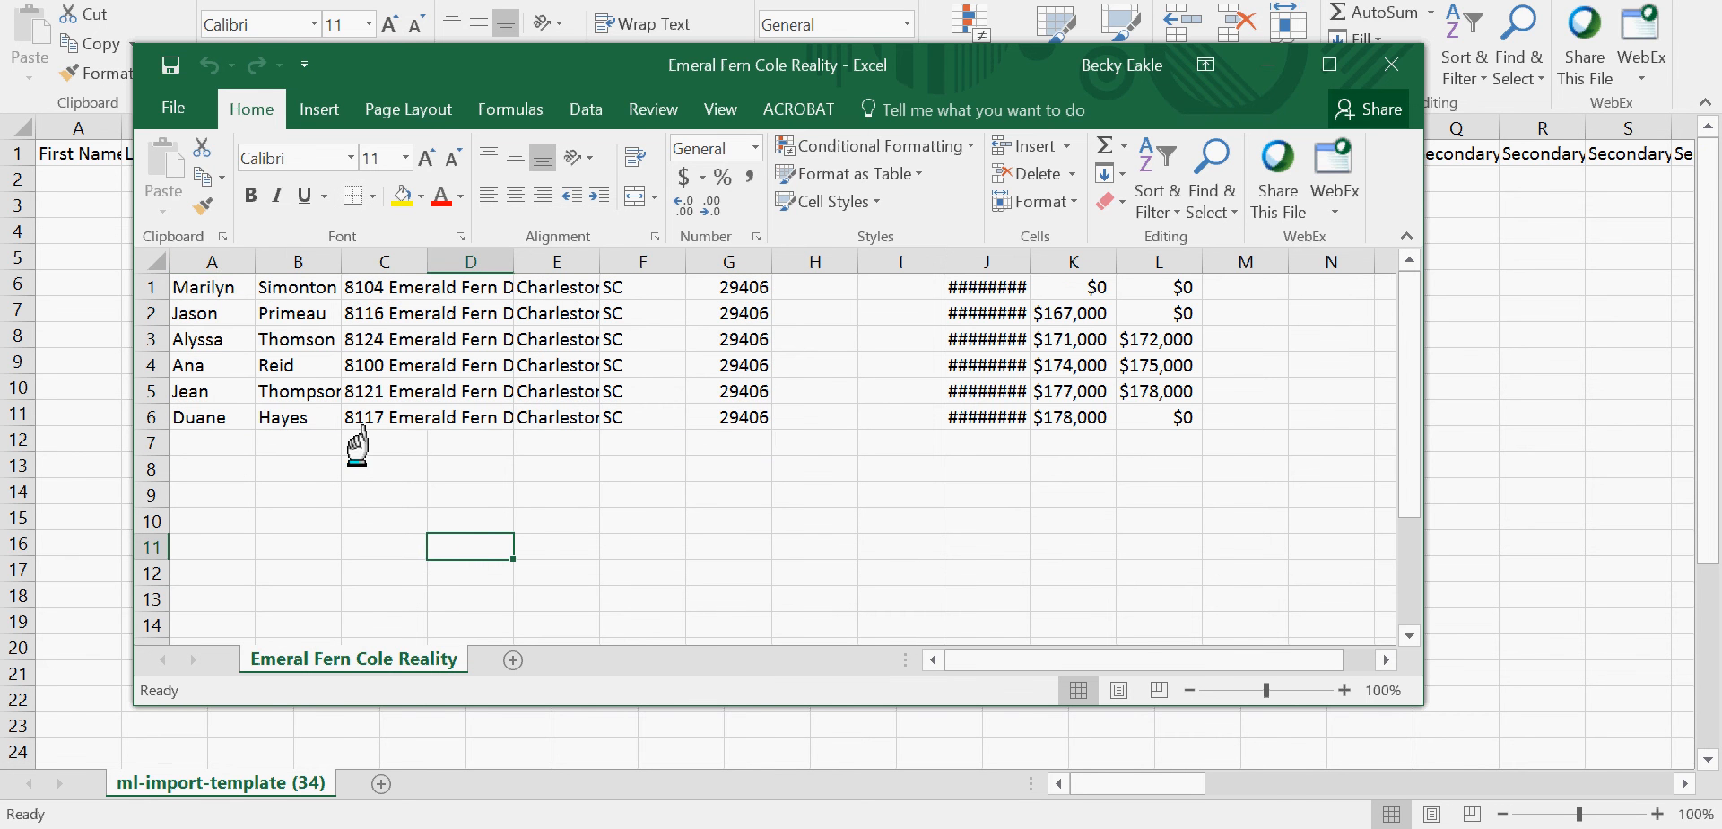
Step: Copy the first names in A1:A6 of the Emeral Fern Cole Reality workbook into the import template's First Name column, starting at A2
click(205, 287)
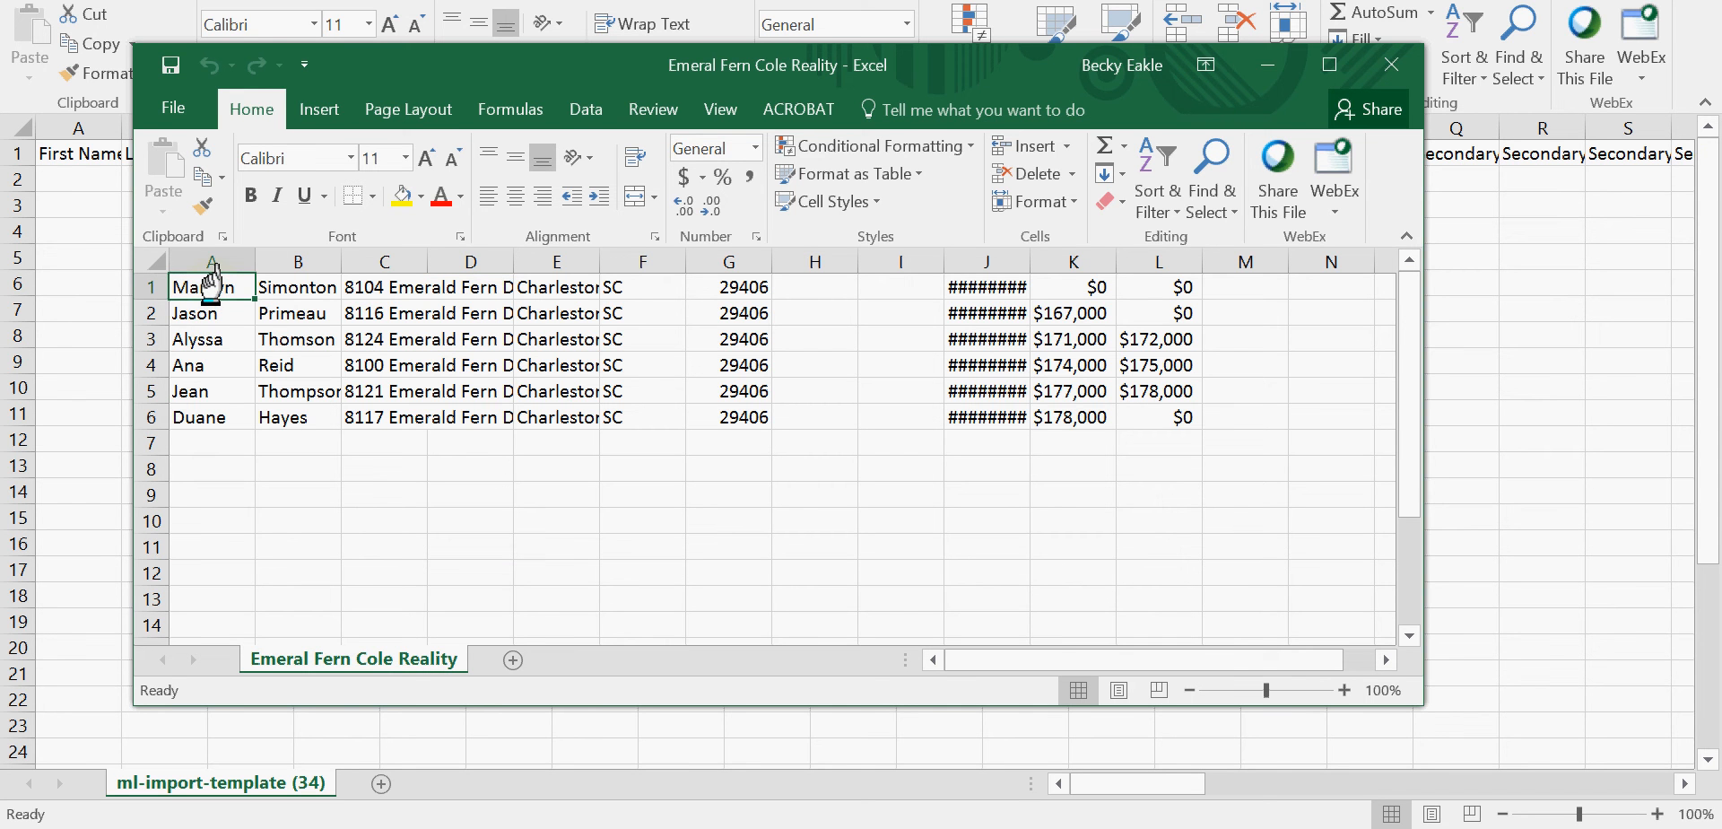
drag(212, 285, 211, 411)
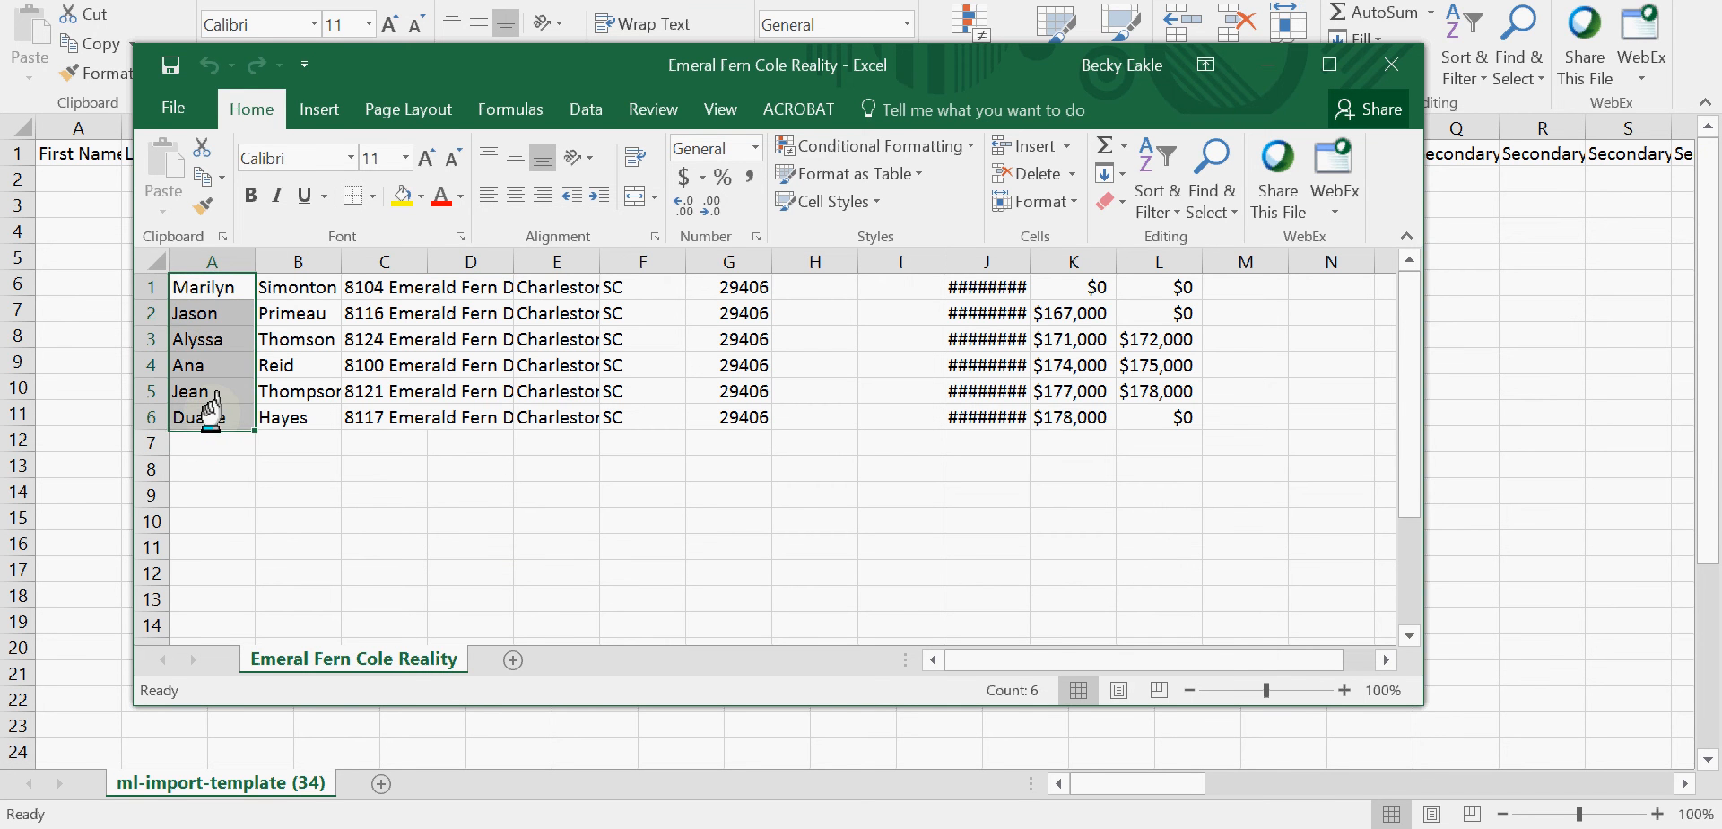
right_click(212, 411)
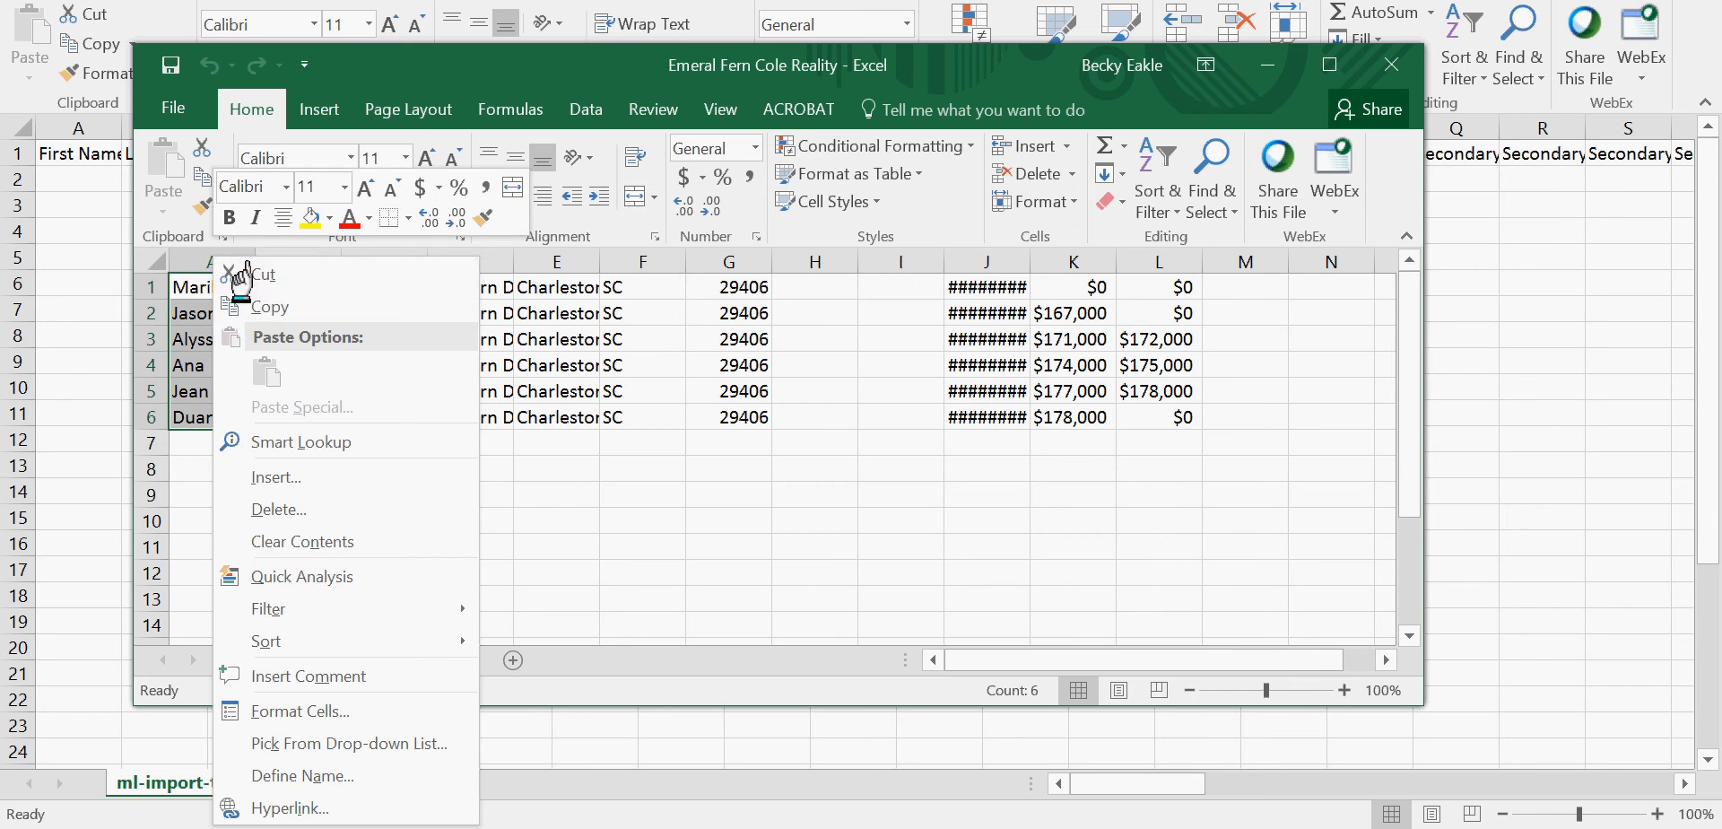
click(256, 307)
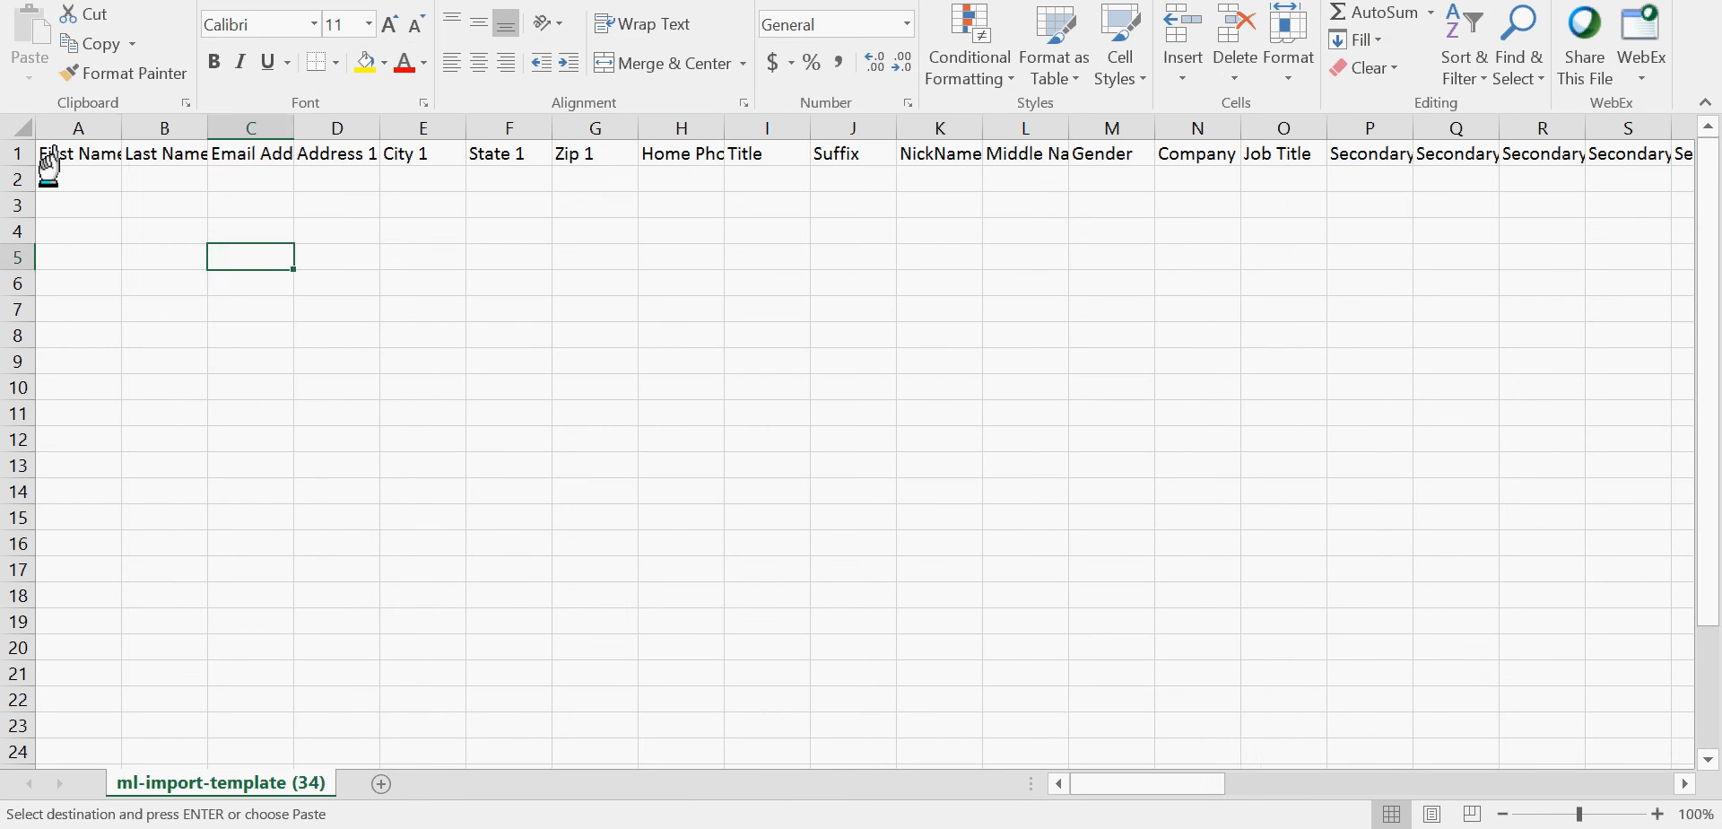
click(56, 168)
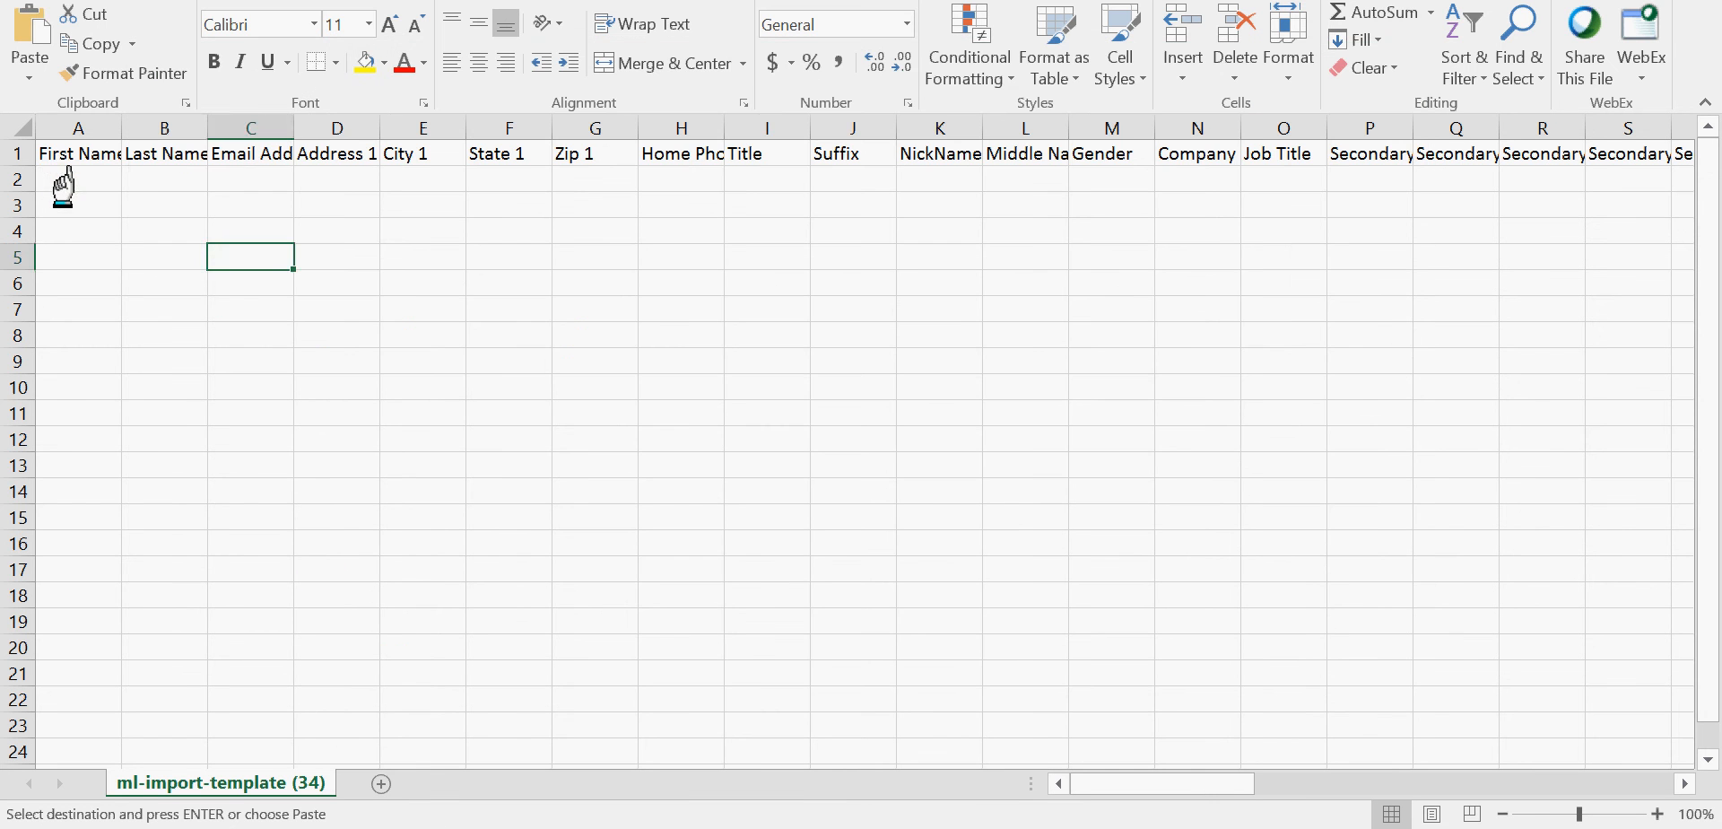
click(67, 176)
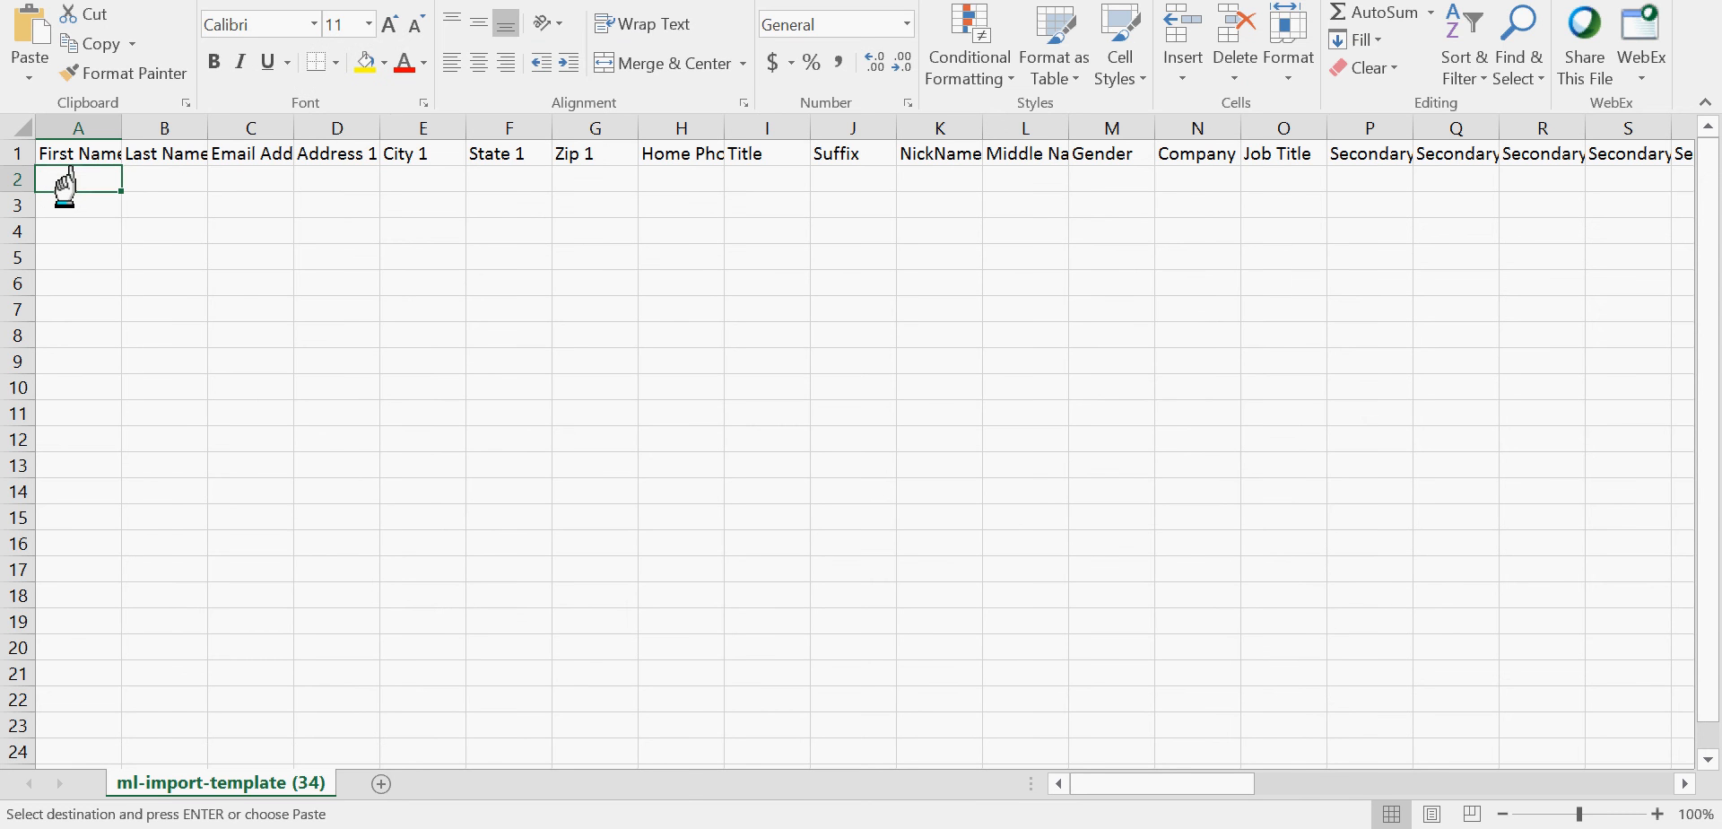
right_click(68, 176)
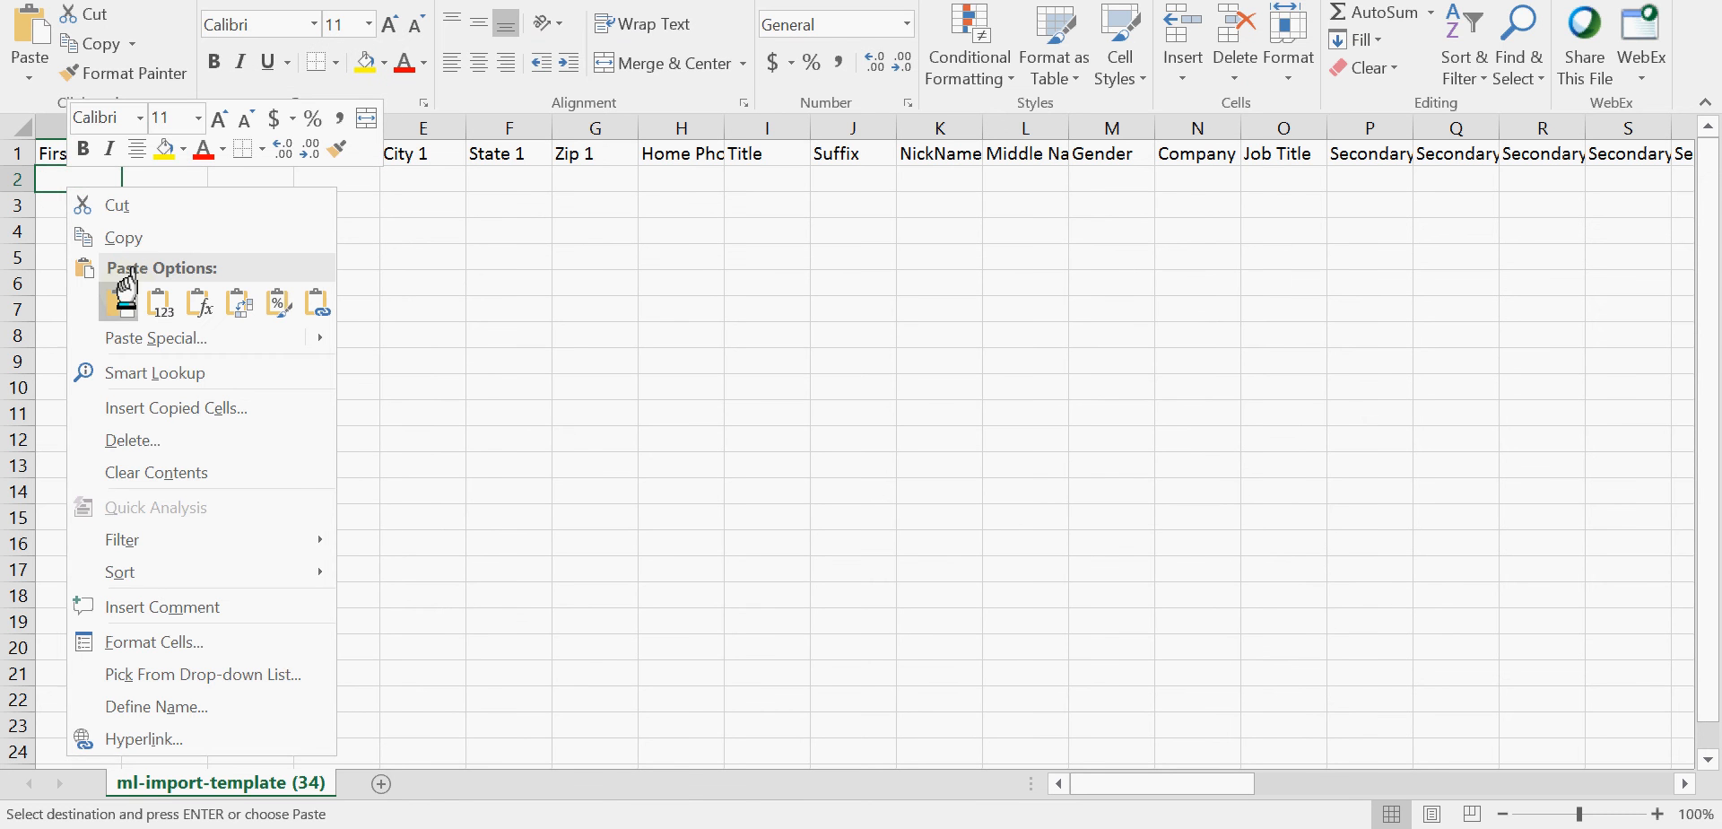
click(126, 283)
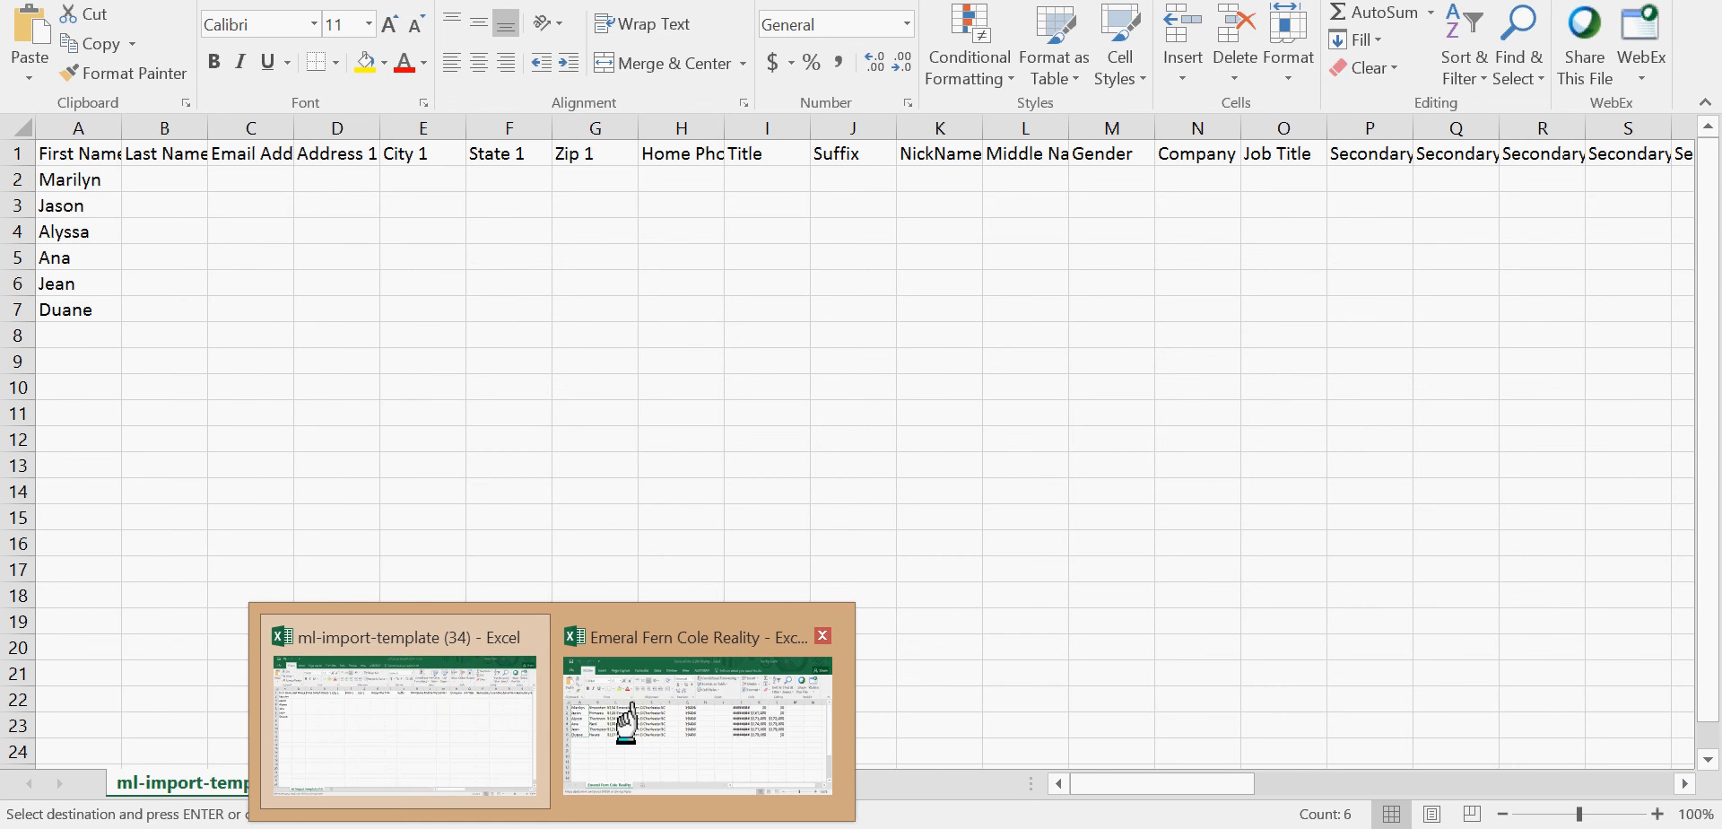
Step: Copy the last names in B1:B6 of the Emeral Fern Cole Reality workbook into the import template's Last Name column, starting at B2
click(619, 712)
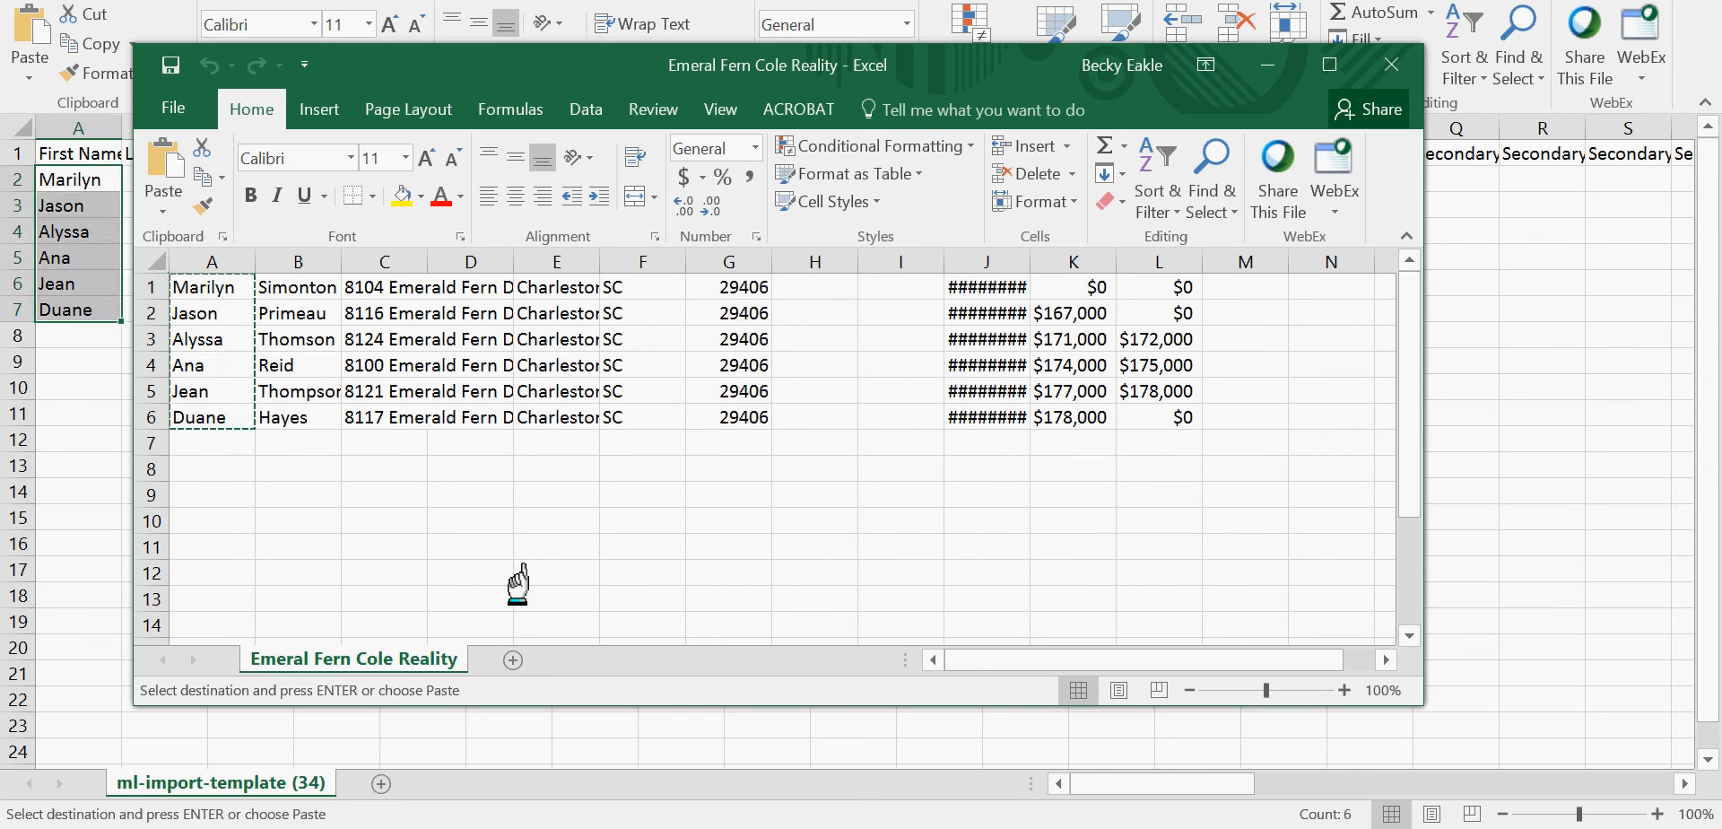
click(278, 287)
drag(278, 287, 276, 414)
right_click(280, 416)
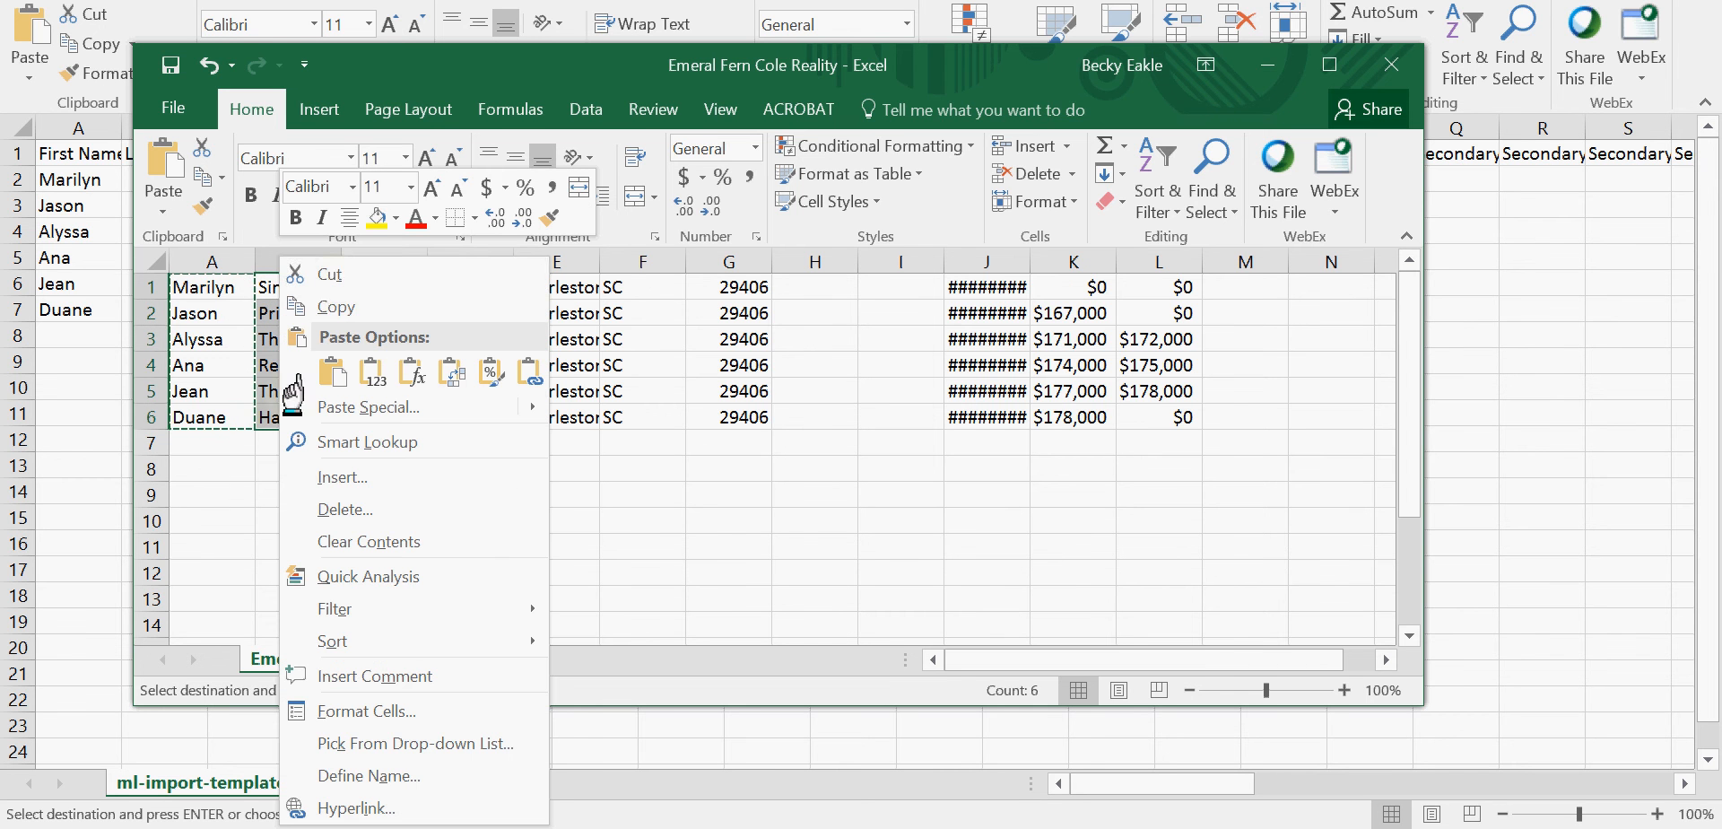
click(337, 272)
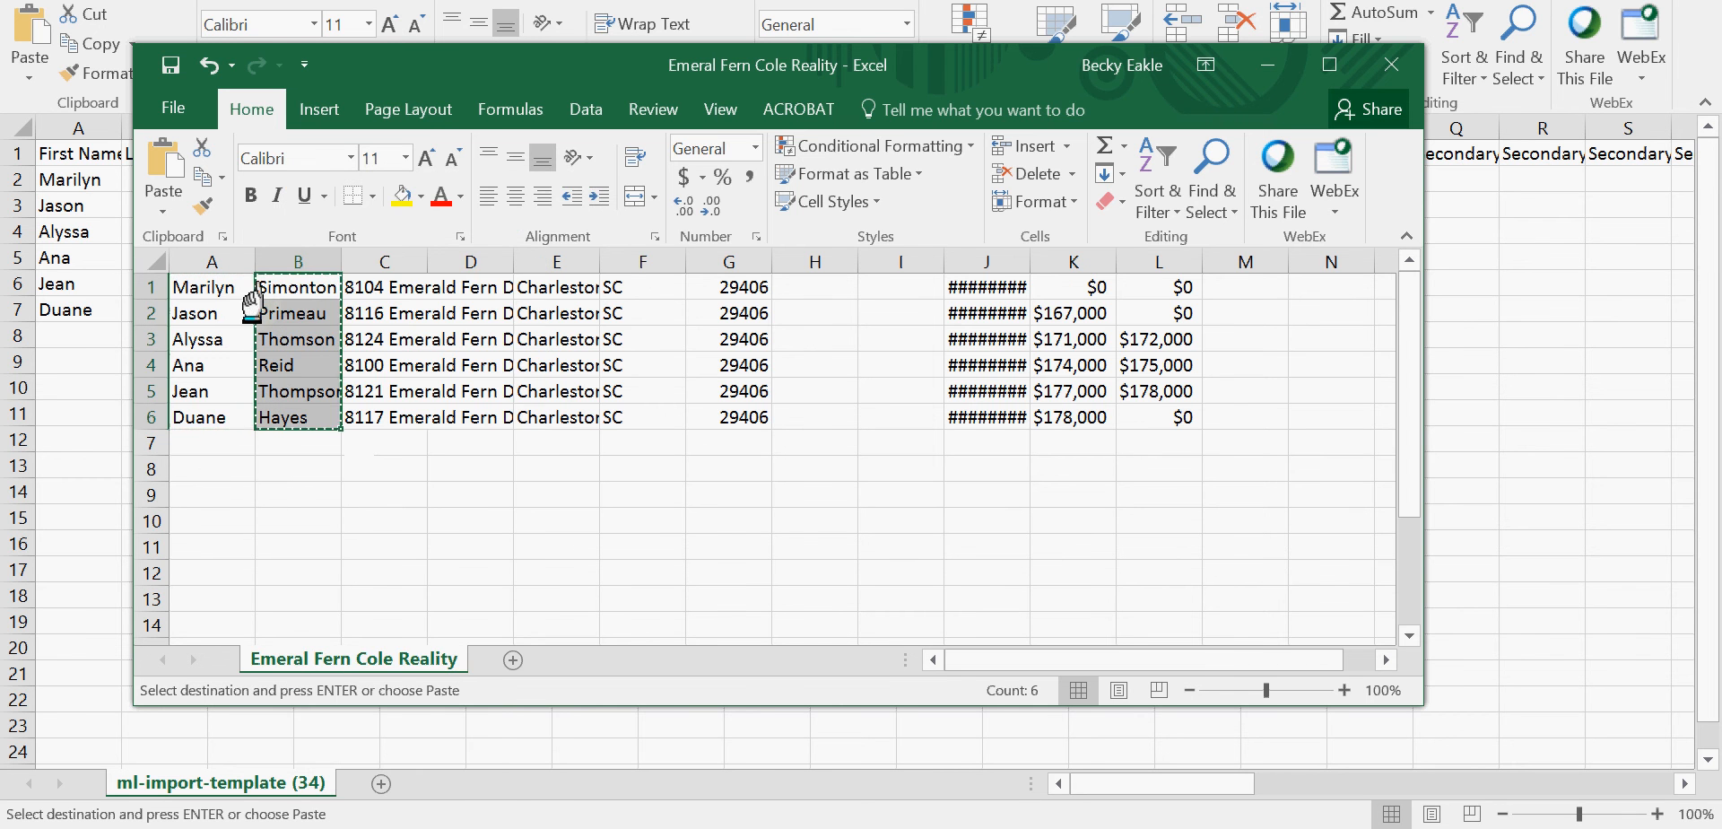
click(106, 309)
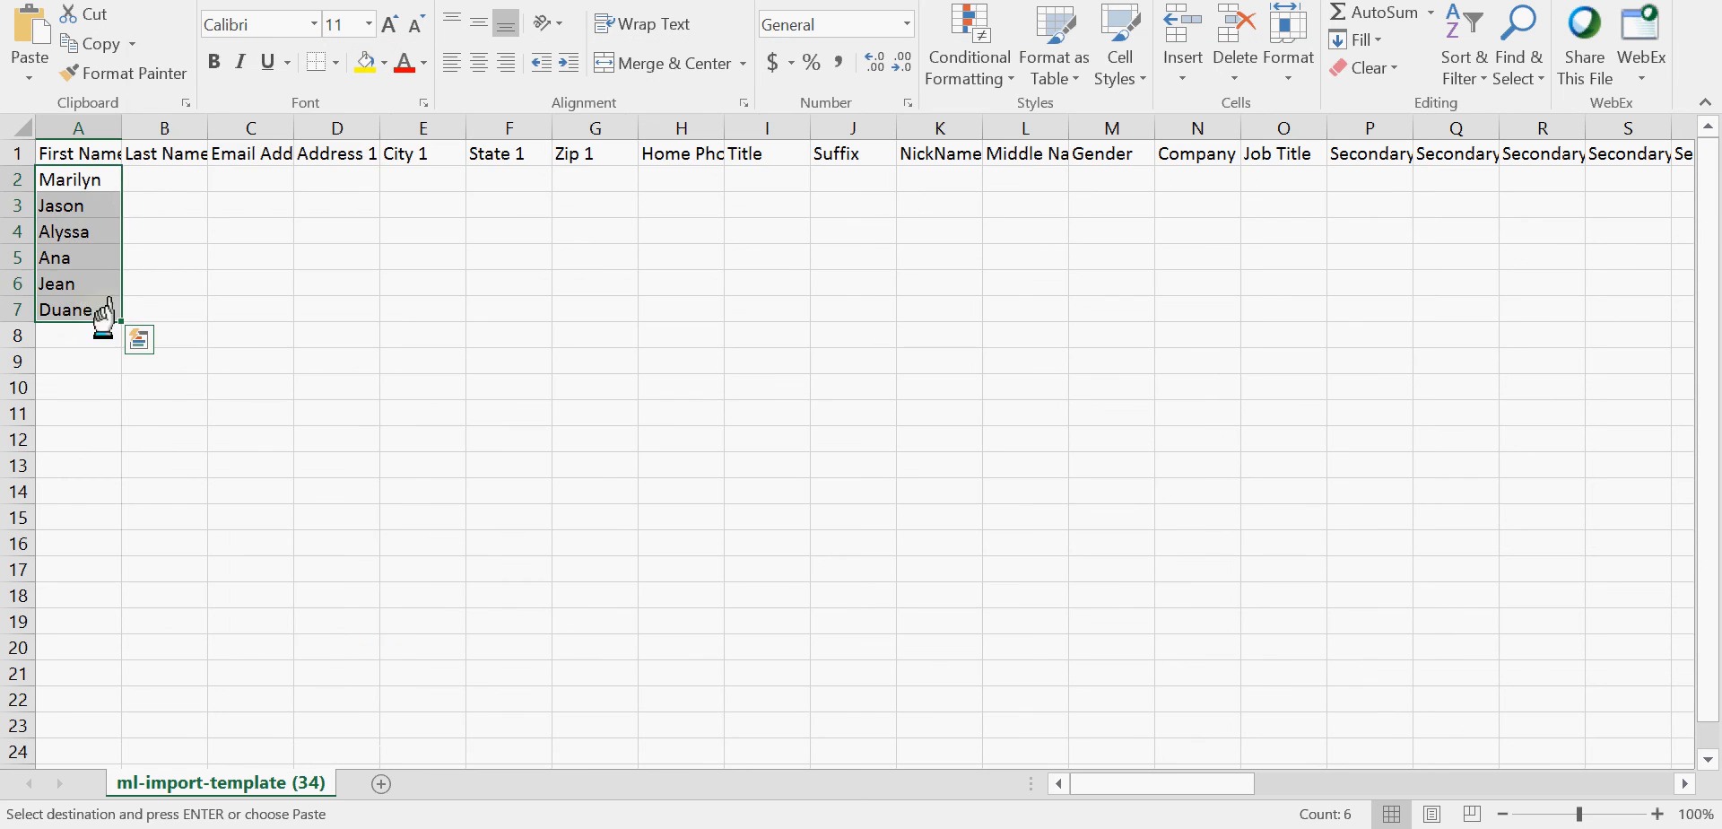
click(150, 178)
right_click(150, 178)
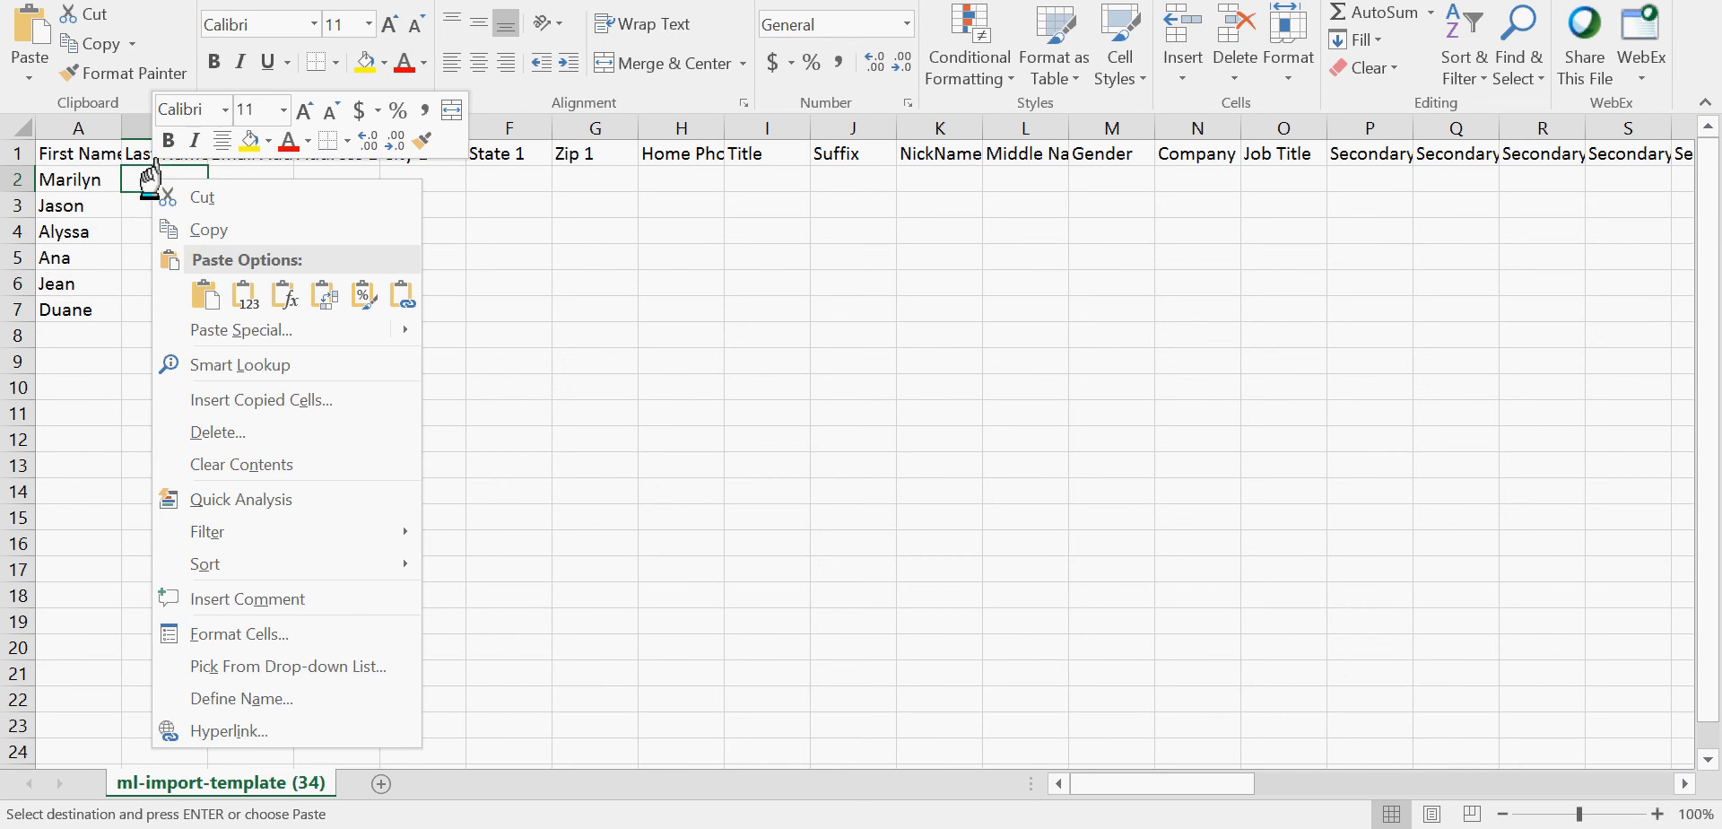
click(201, 291)
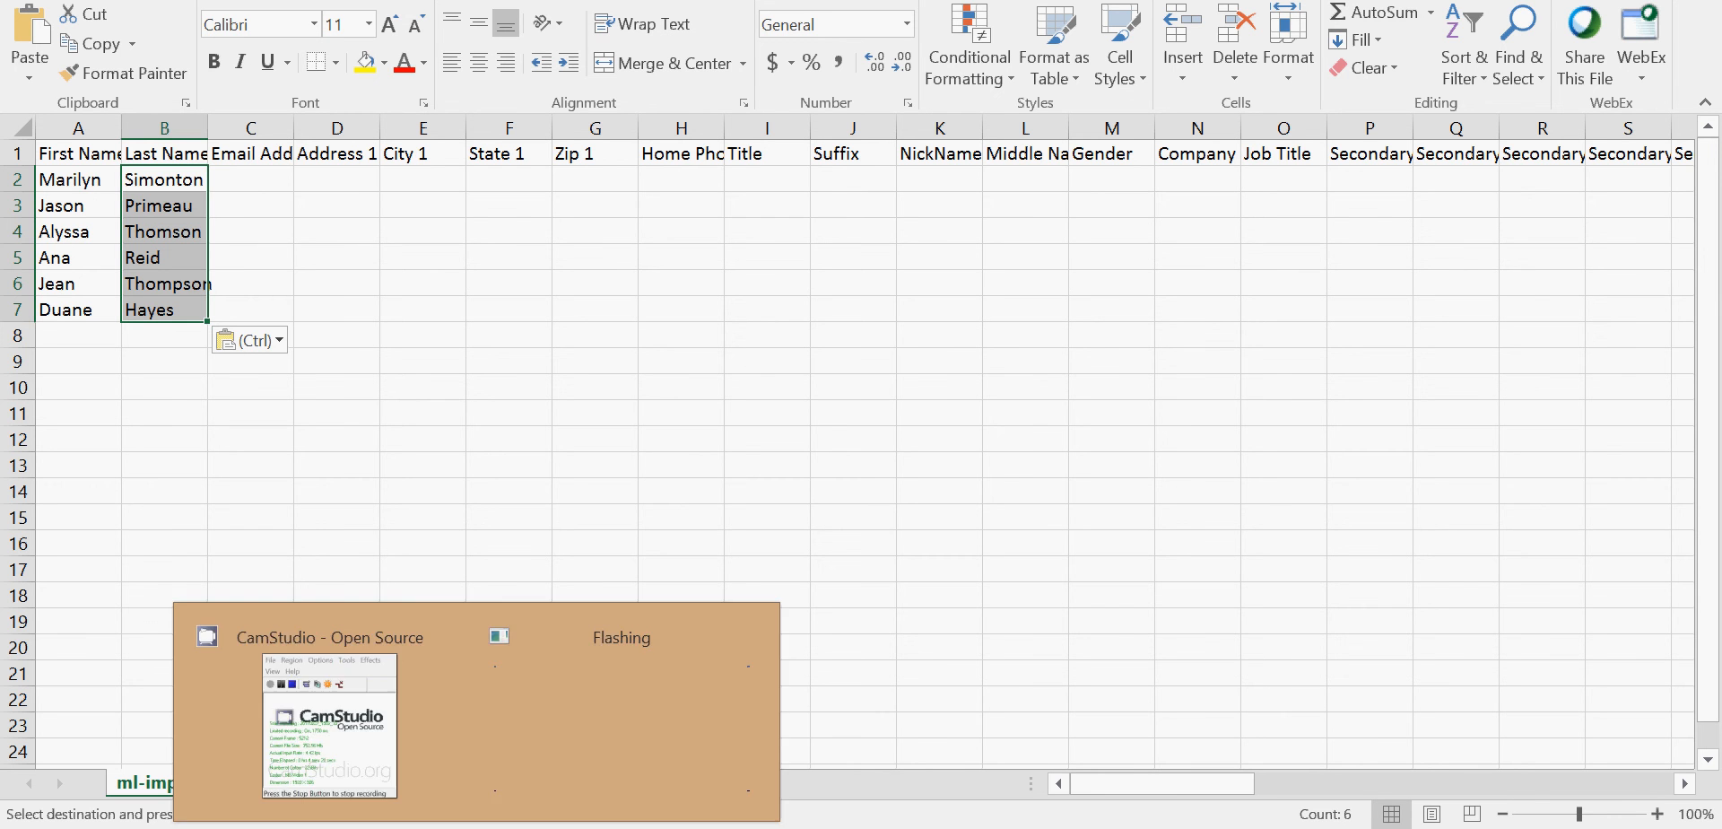
Step: Copy the street addresses in C1:C6 of the Emeral Fern Cole Reality workbook into the import template's Address 1 column, starting at D2
click(538, 827)
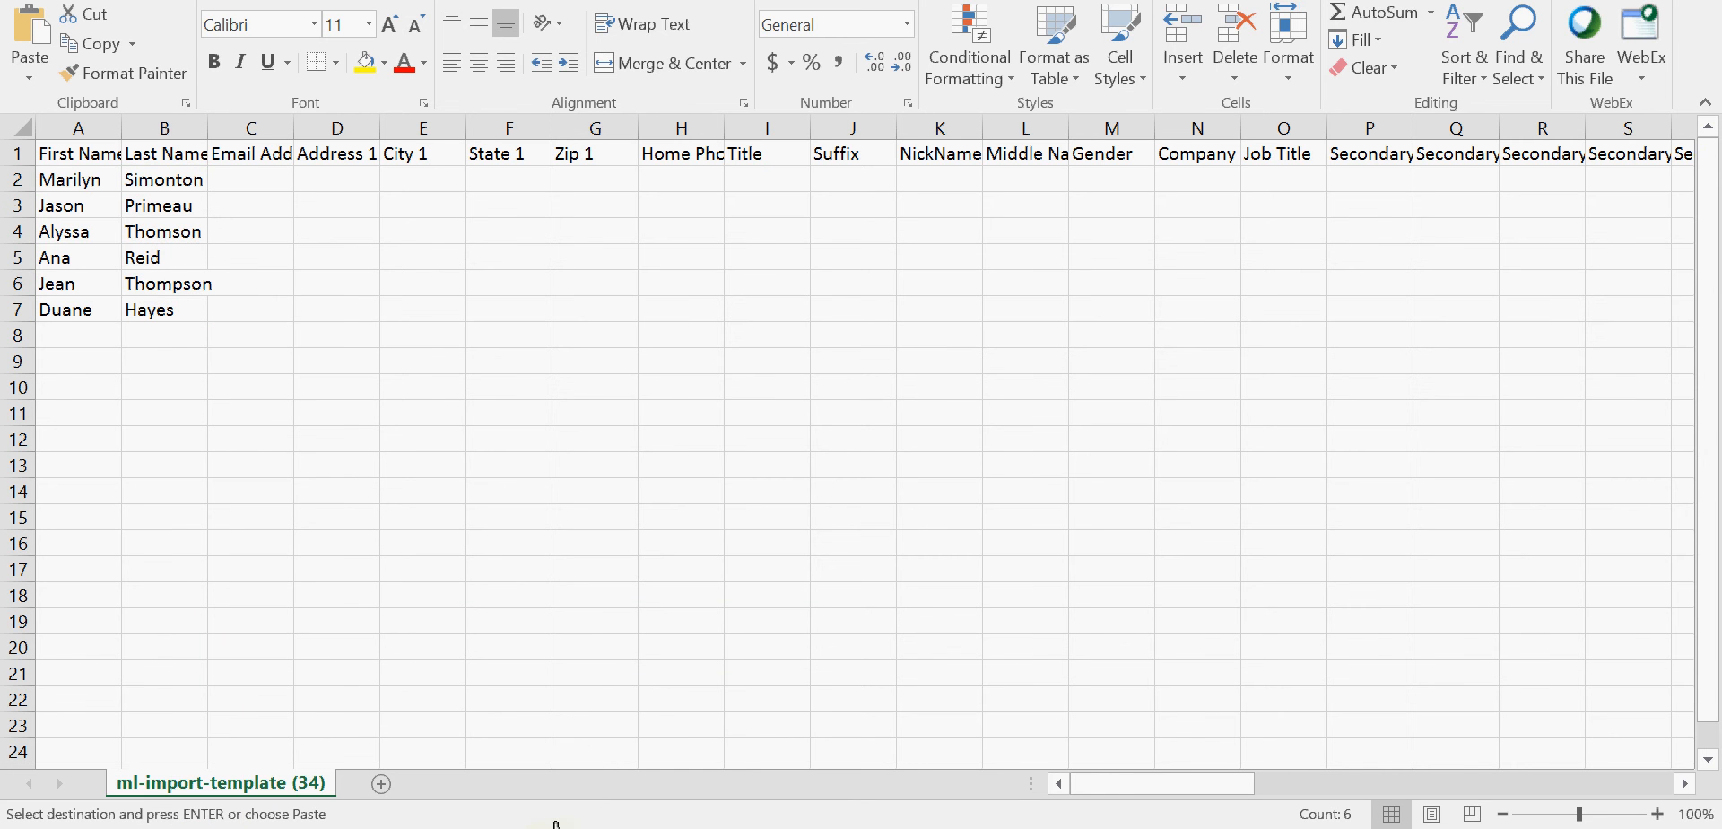
mouse_move(551, 828)
click(619, 735)
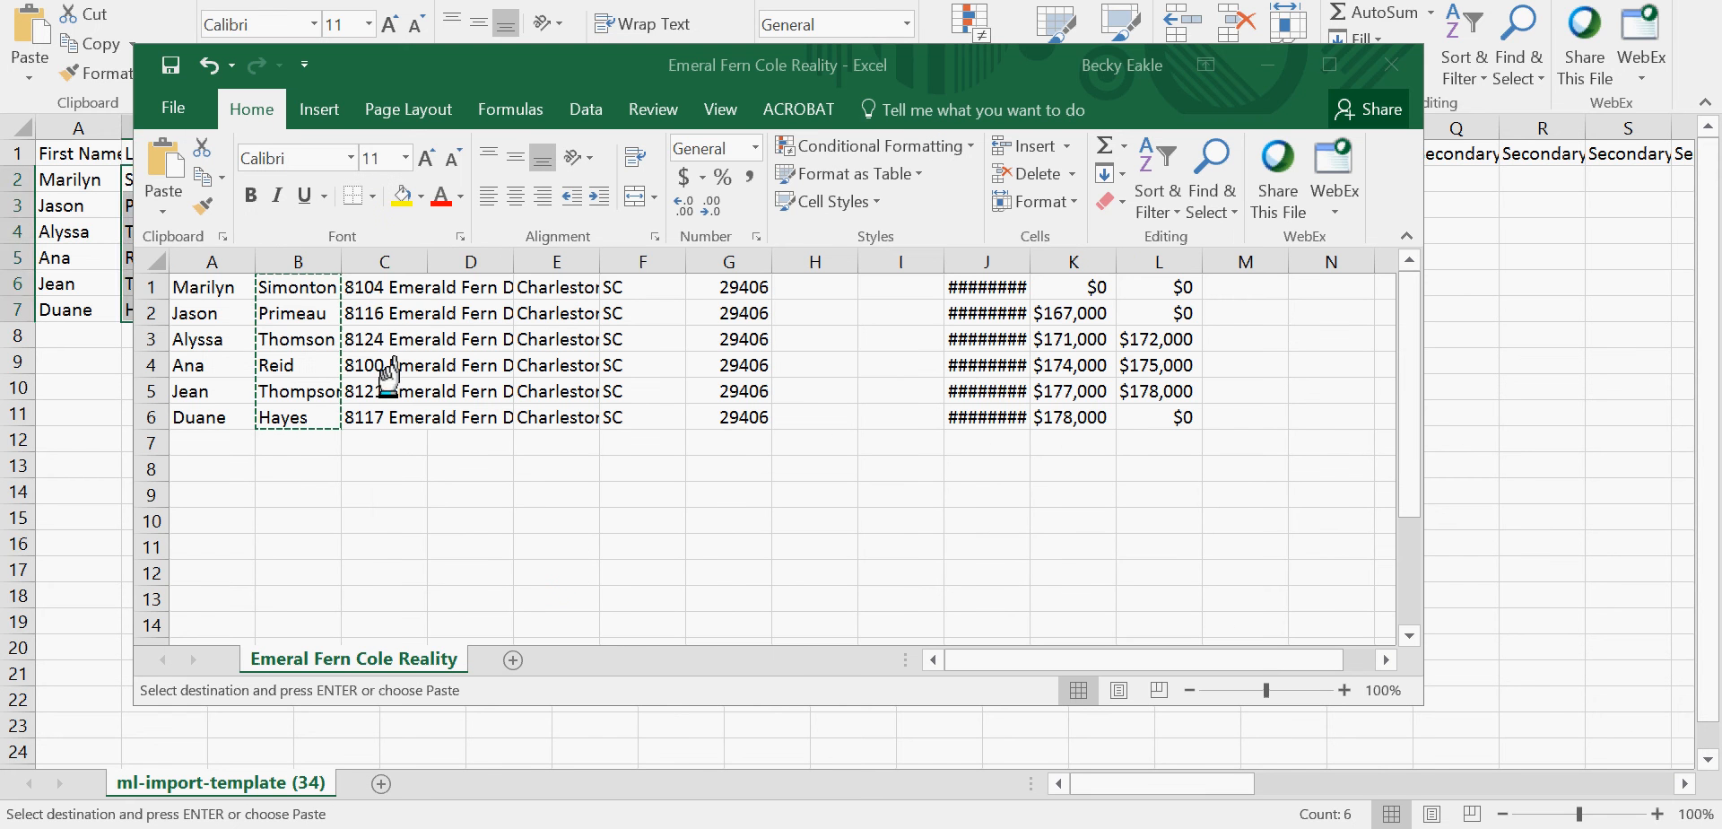
click(378, 274)
click(376, 278)
drag(376, 278, 361, 419)
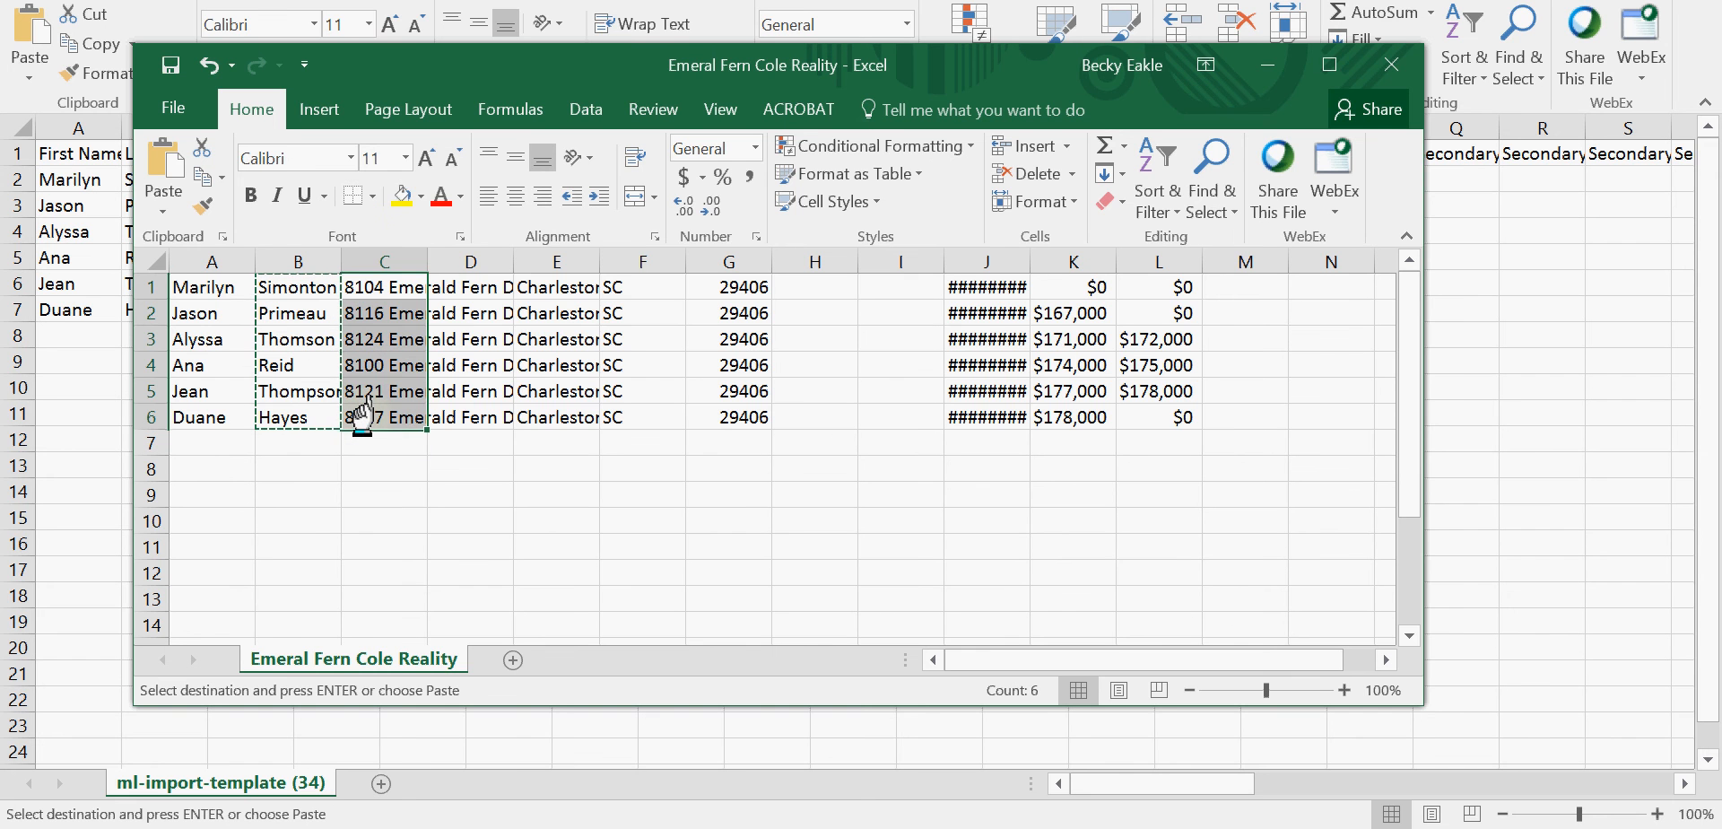
right_click(361, 418)
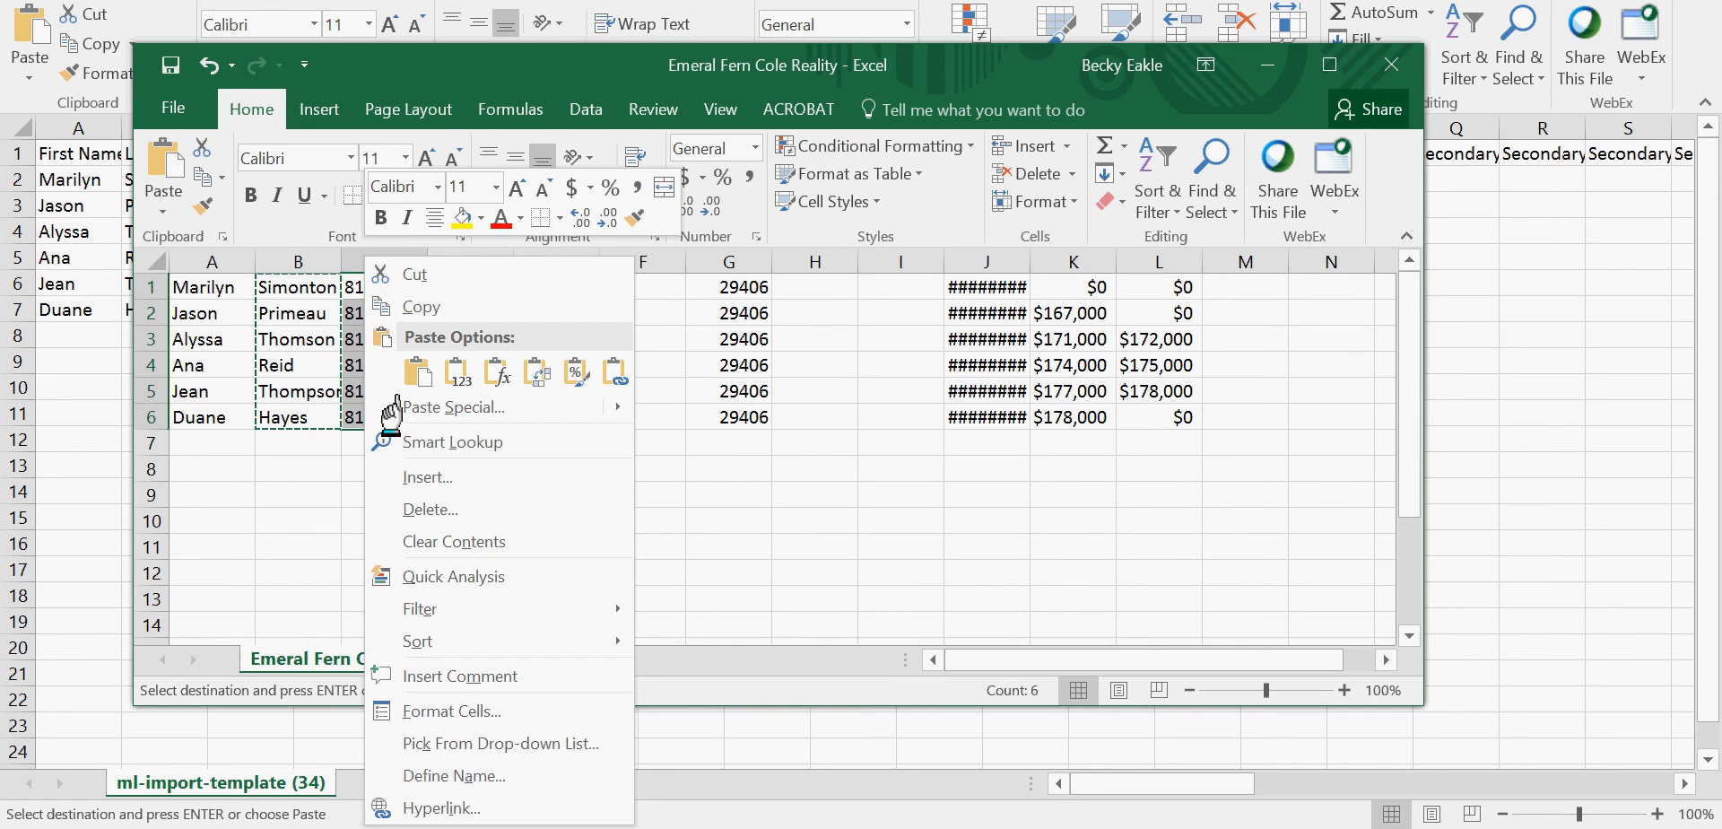
click(413, 269)
click(106, 372)
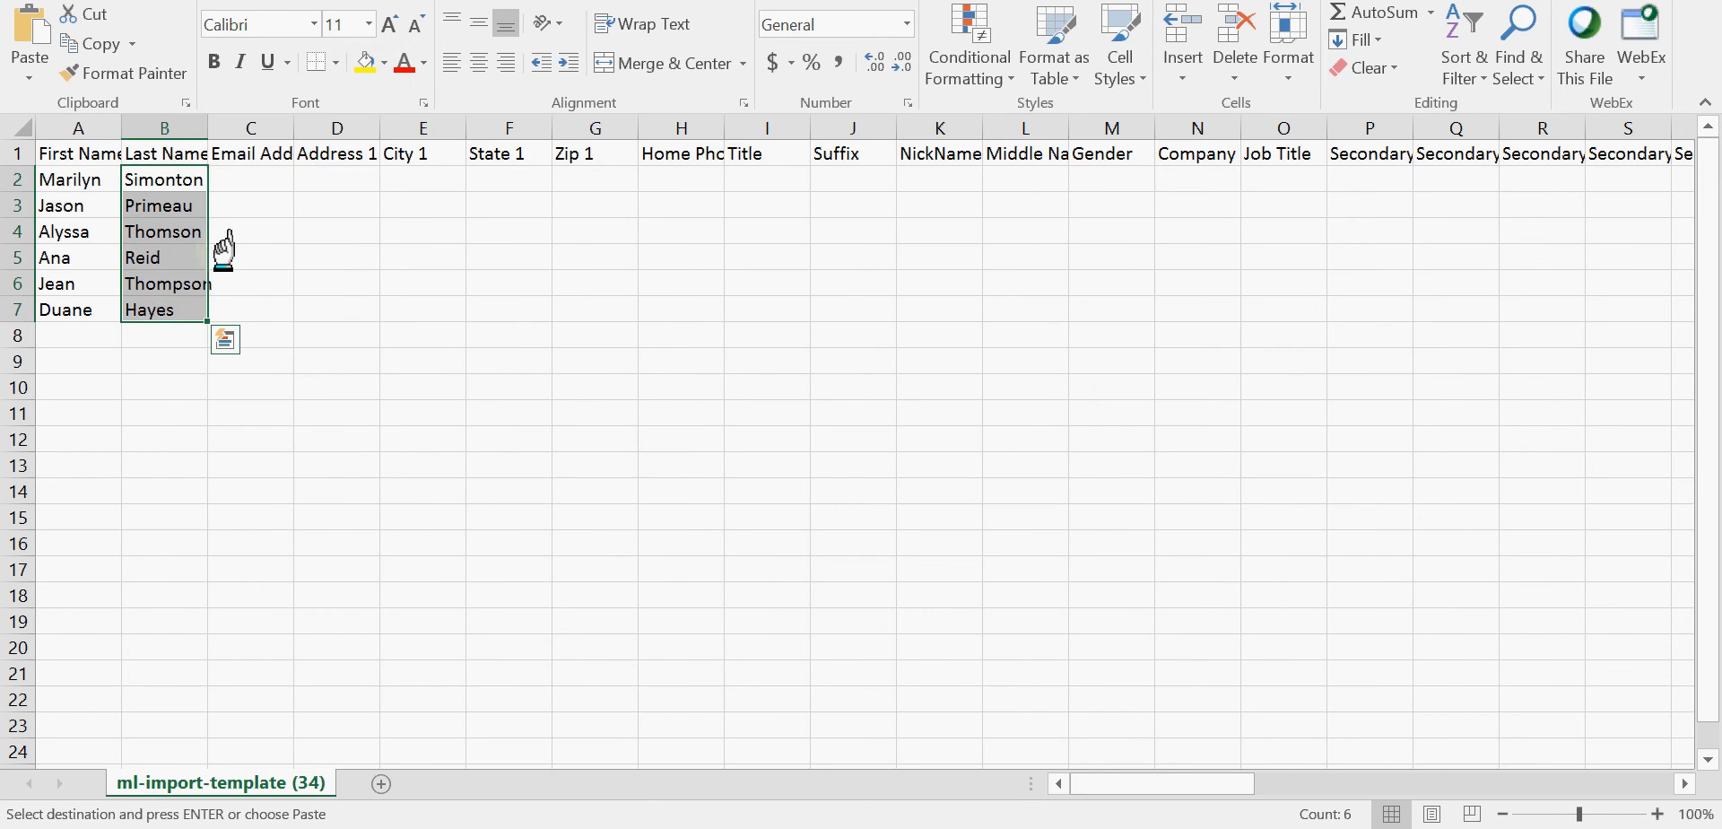
click(327, 175)
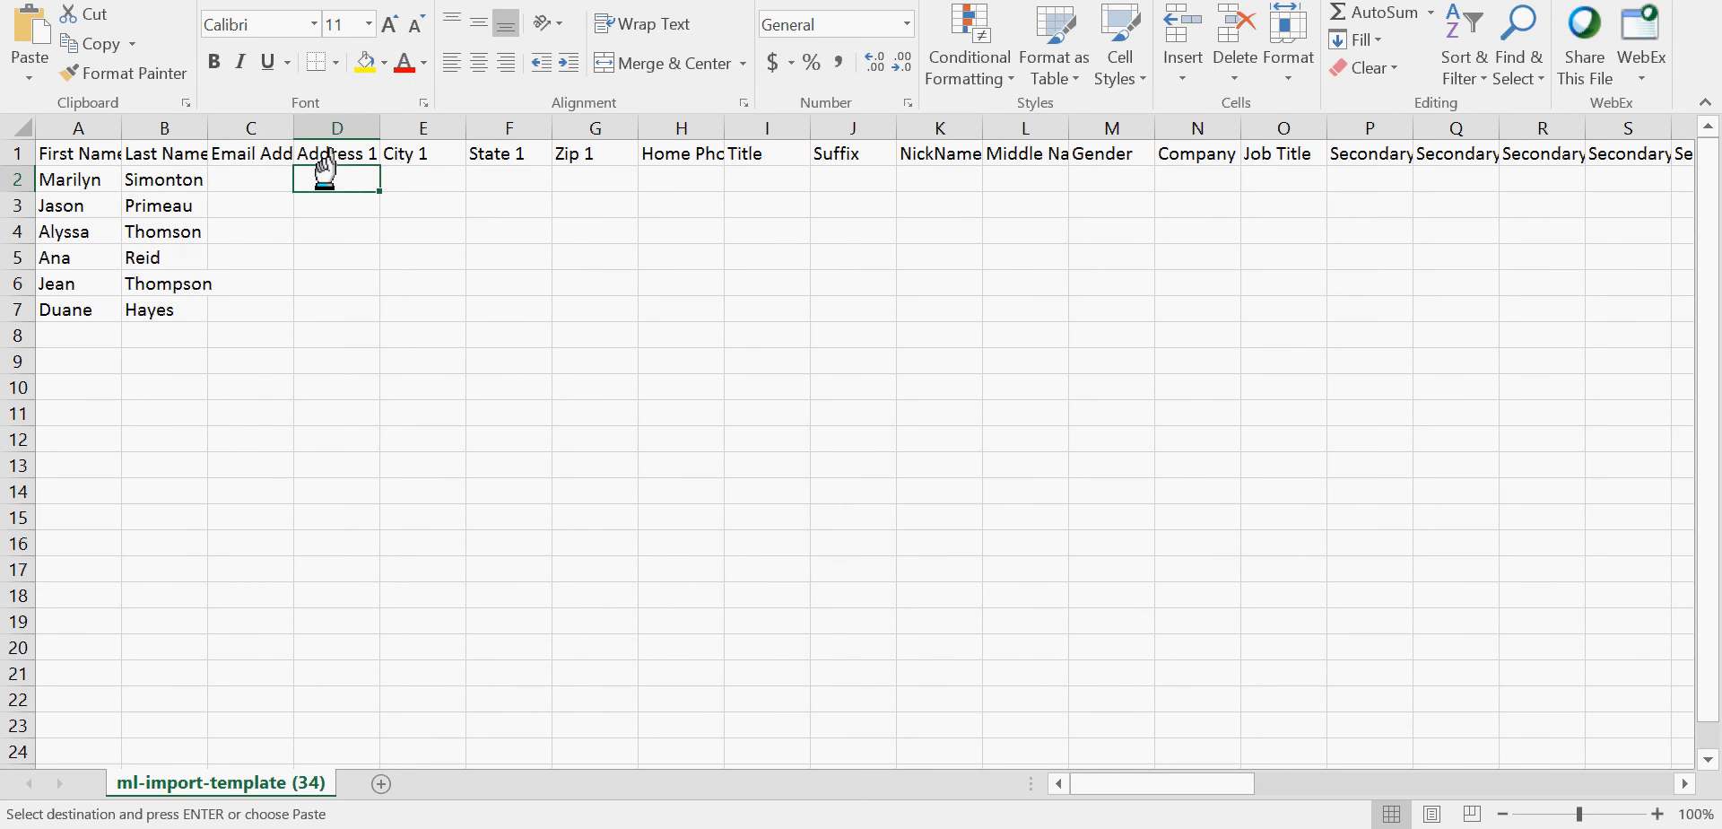
right_click(333, 180)
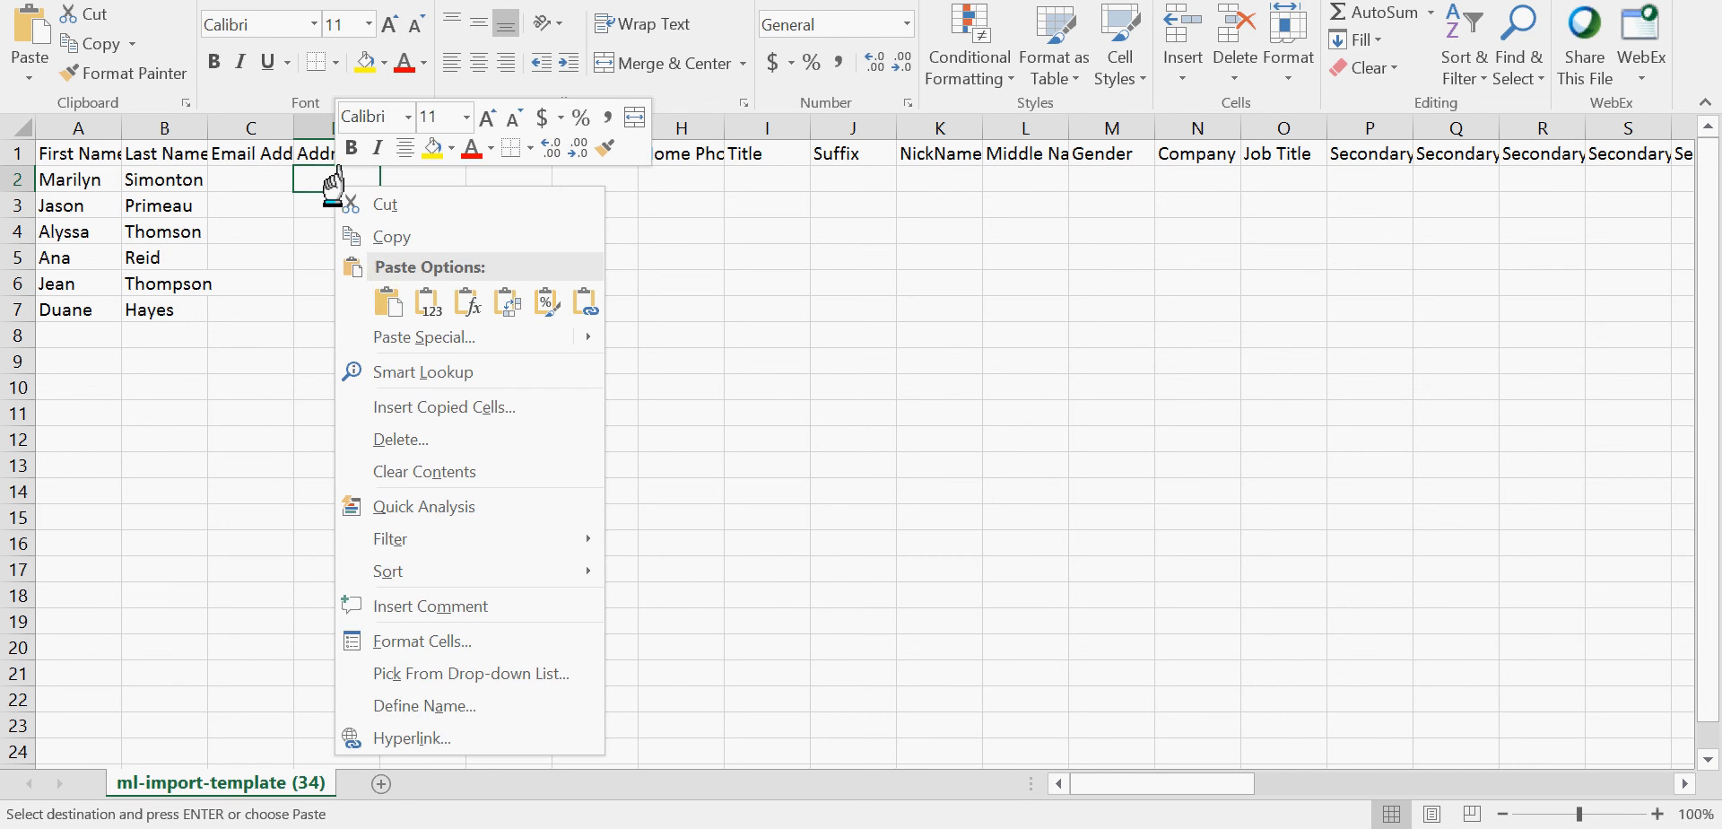
click(377, 295)
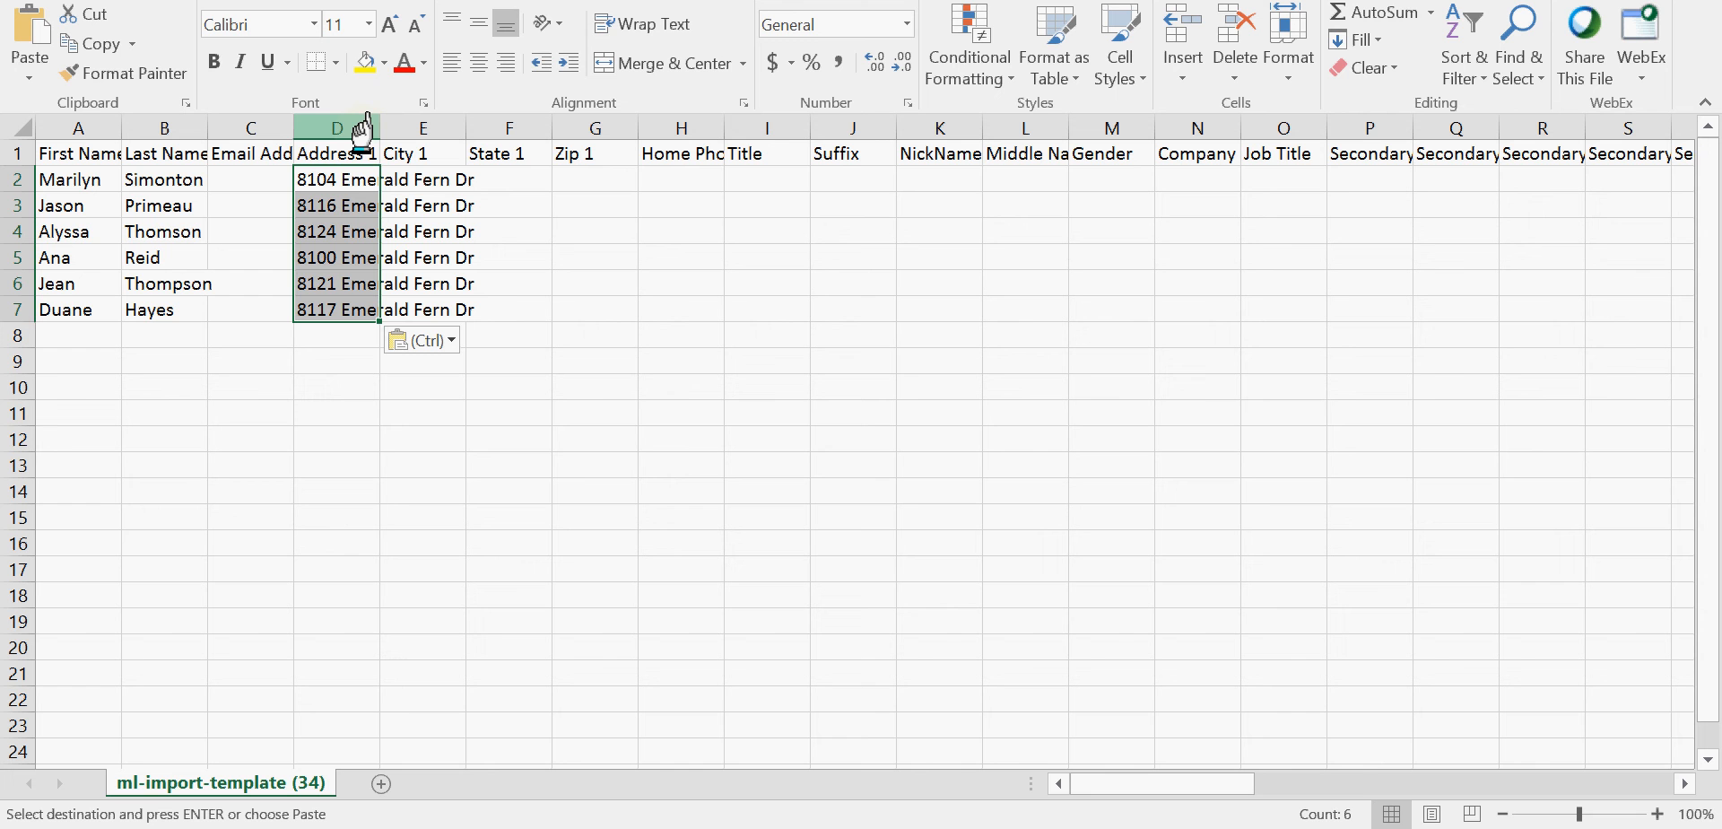
click(405, 184)
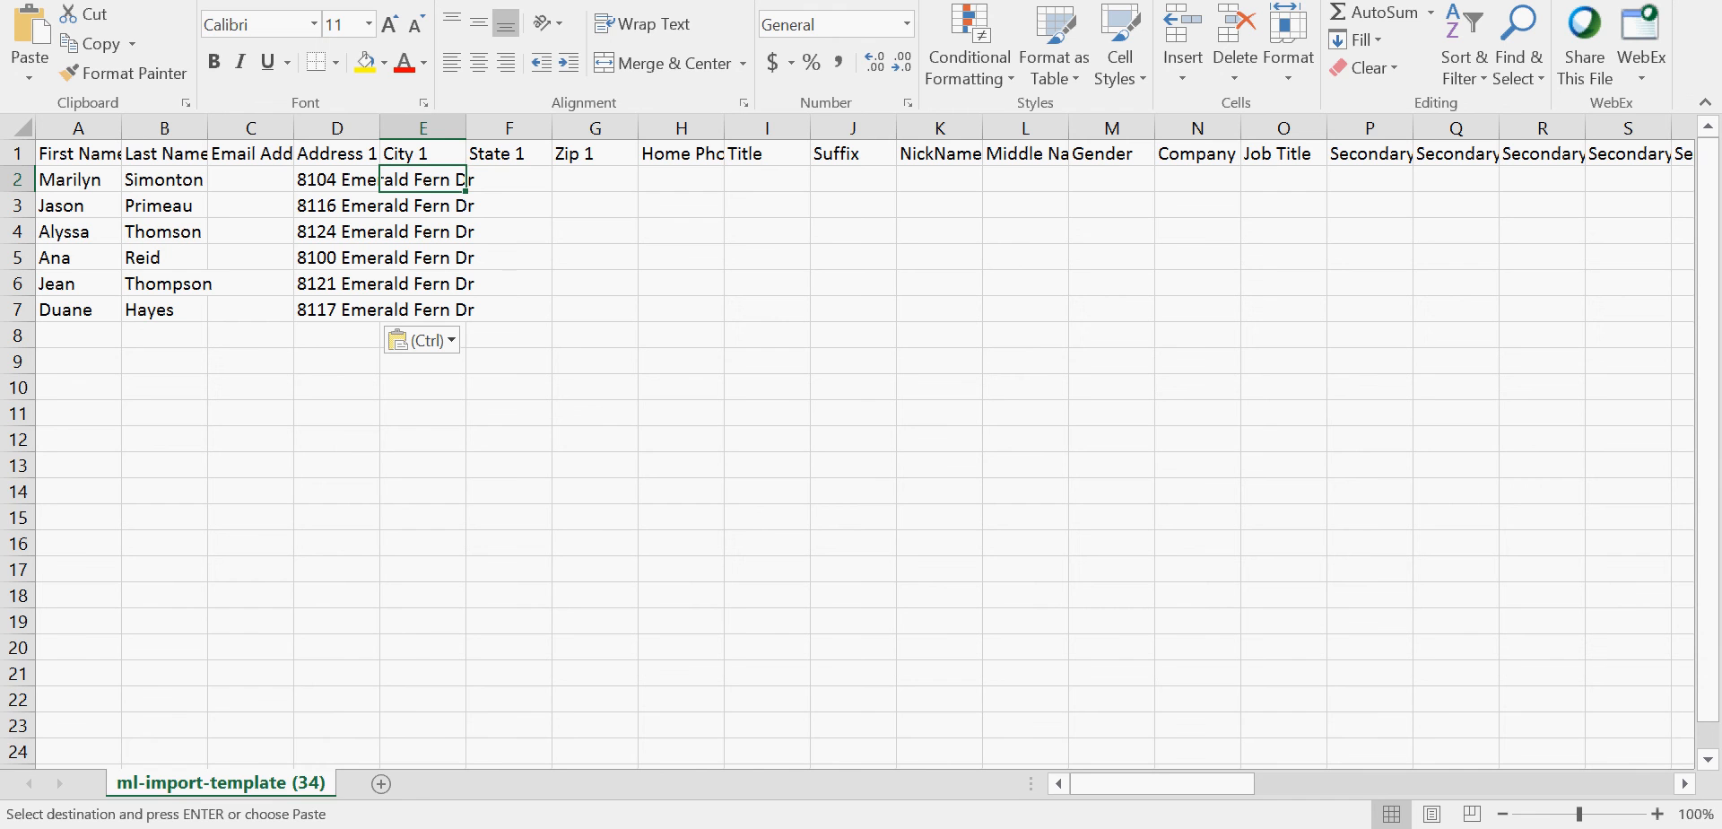
Step: Switch to the InTouch Pro import page in Chrome and set contact status Warm, contact type Buyer/Seller and group Contacts from Gmail
mouse_move(250, 827)
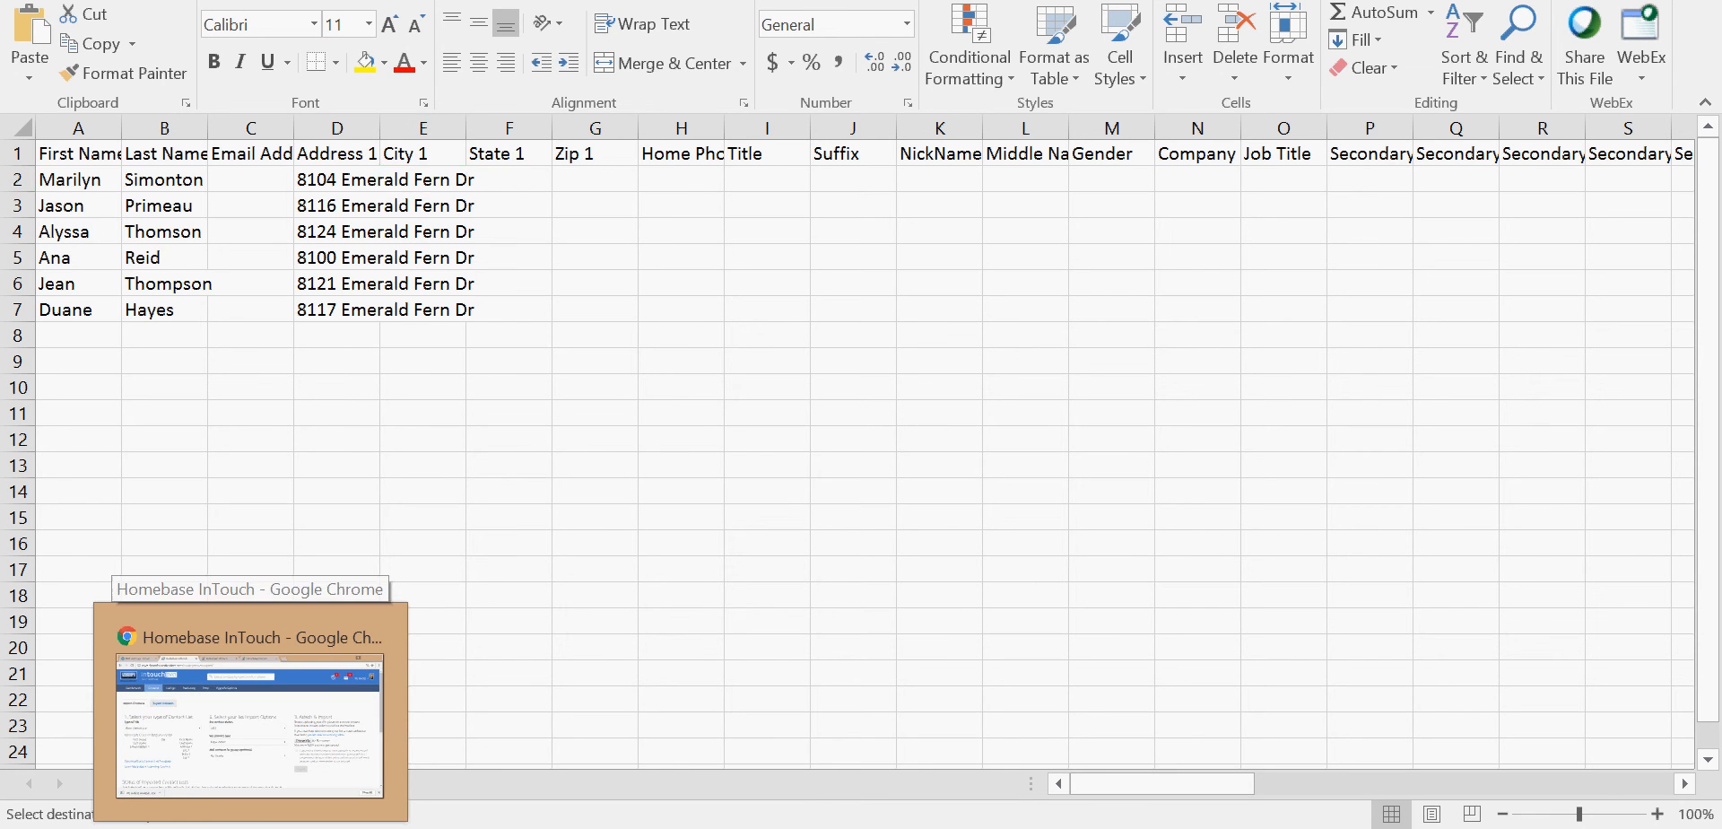
click(251, 717)
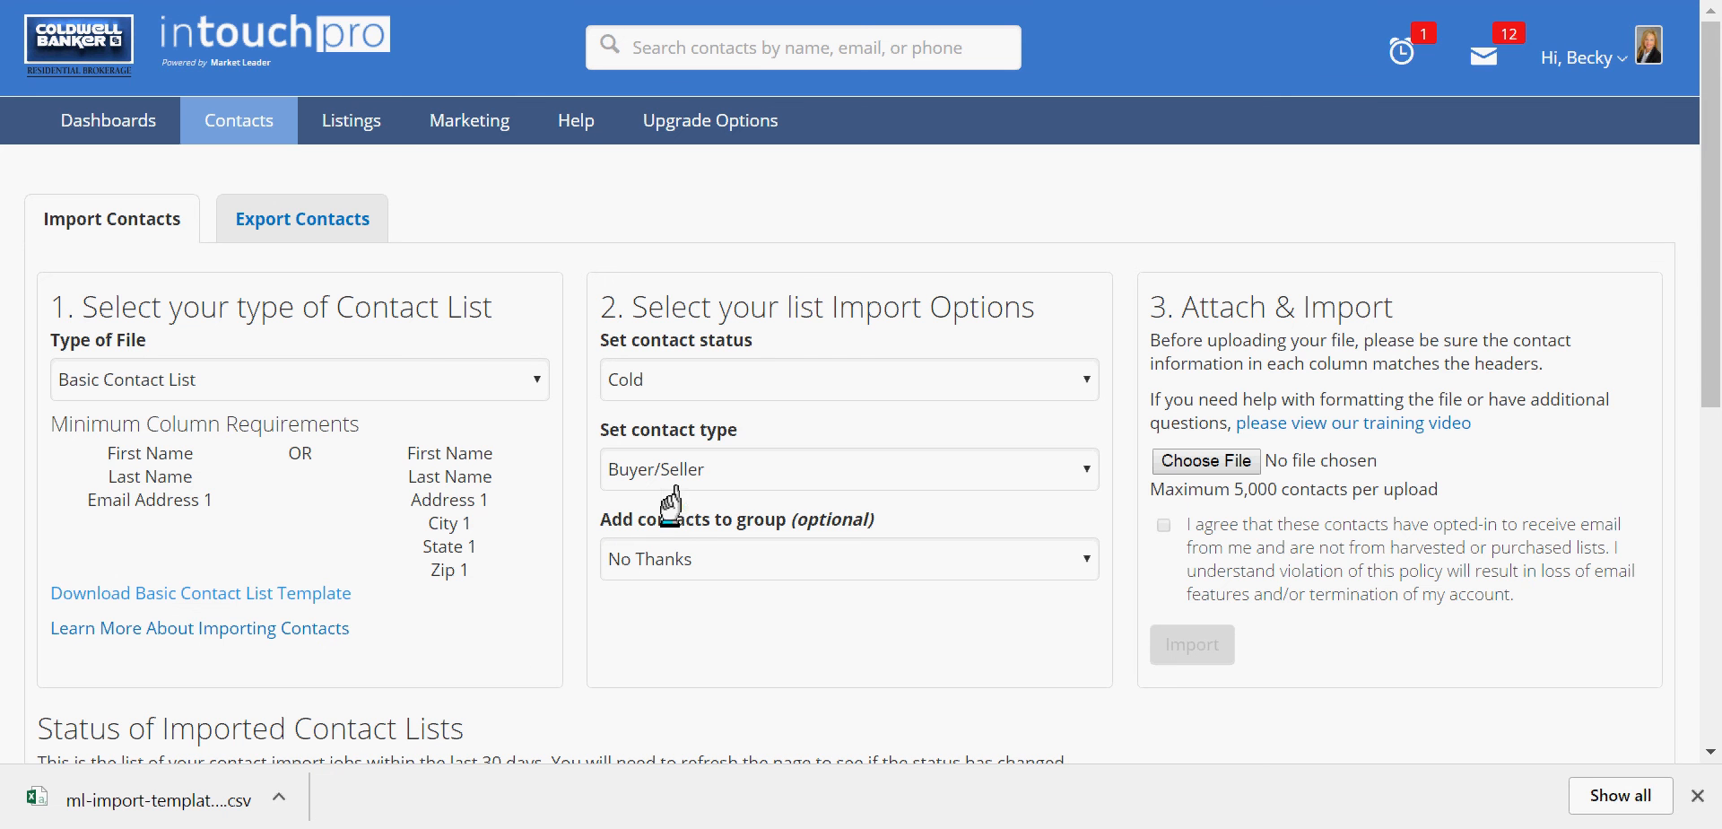
click(738, 370)
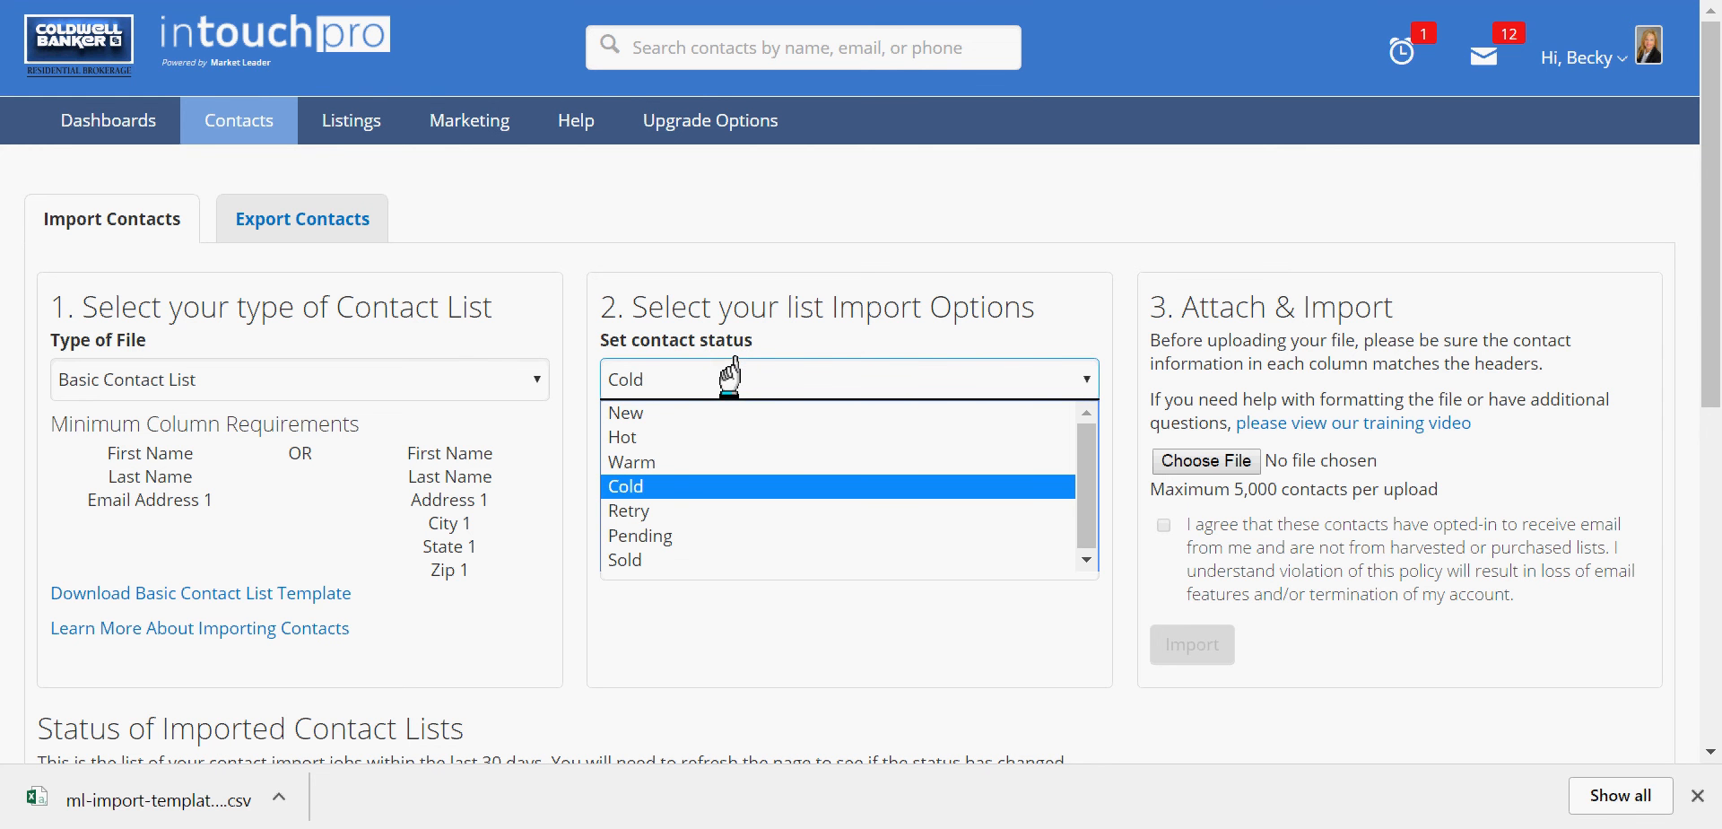
click(679, 462)
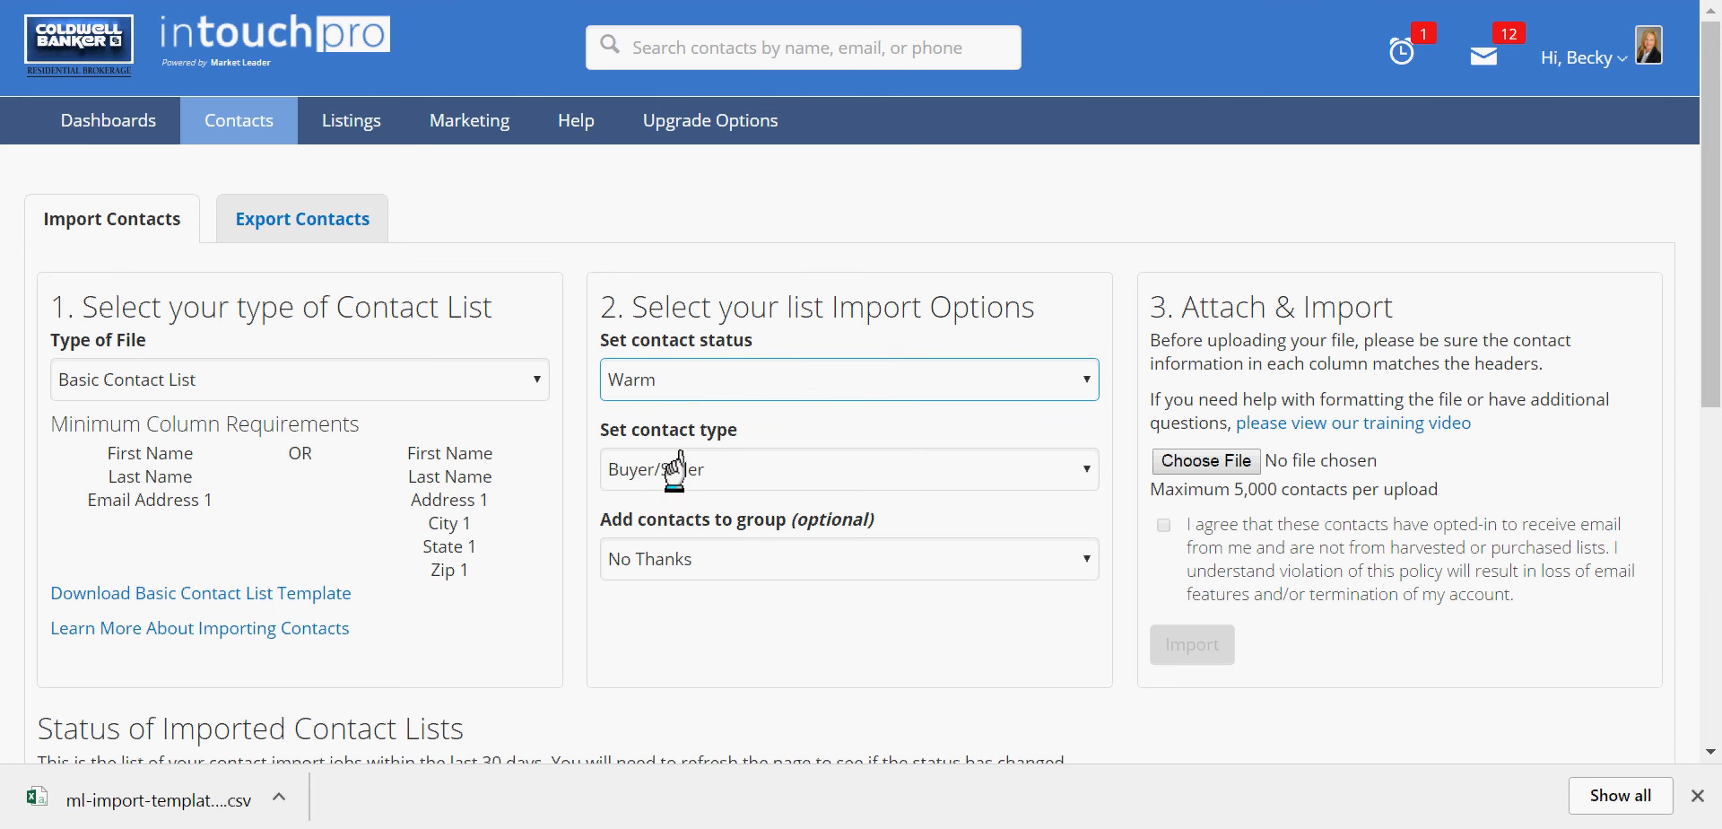
click(726, 450)
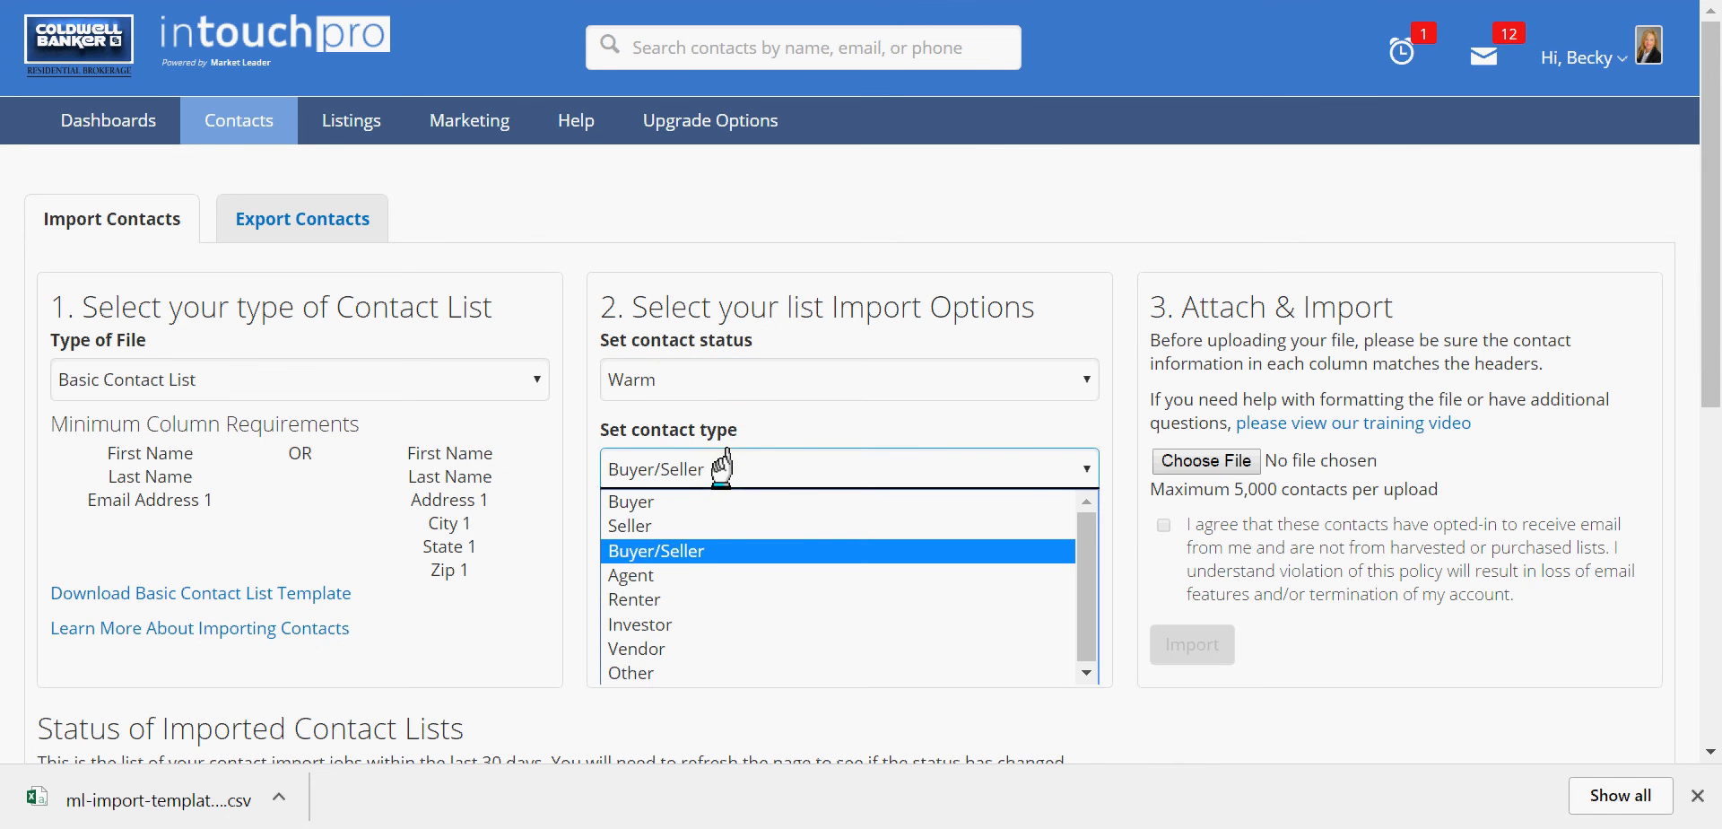
click(694, 552)
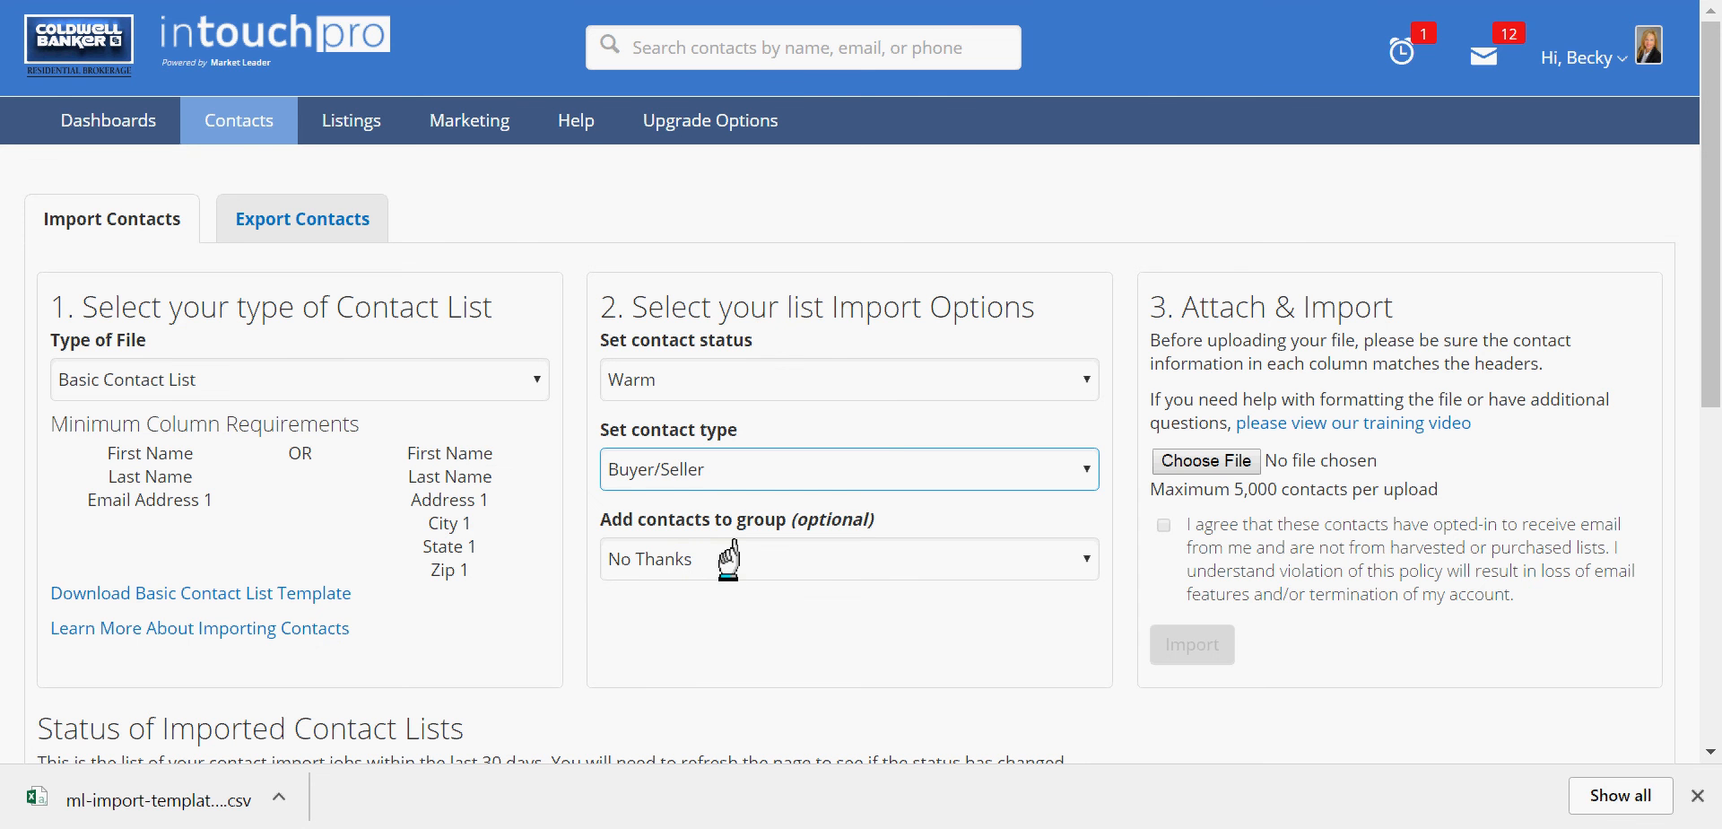
click(728, 560)
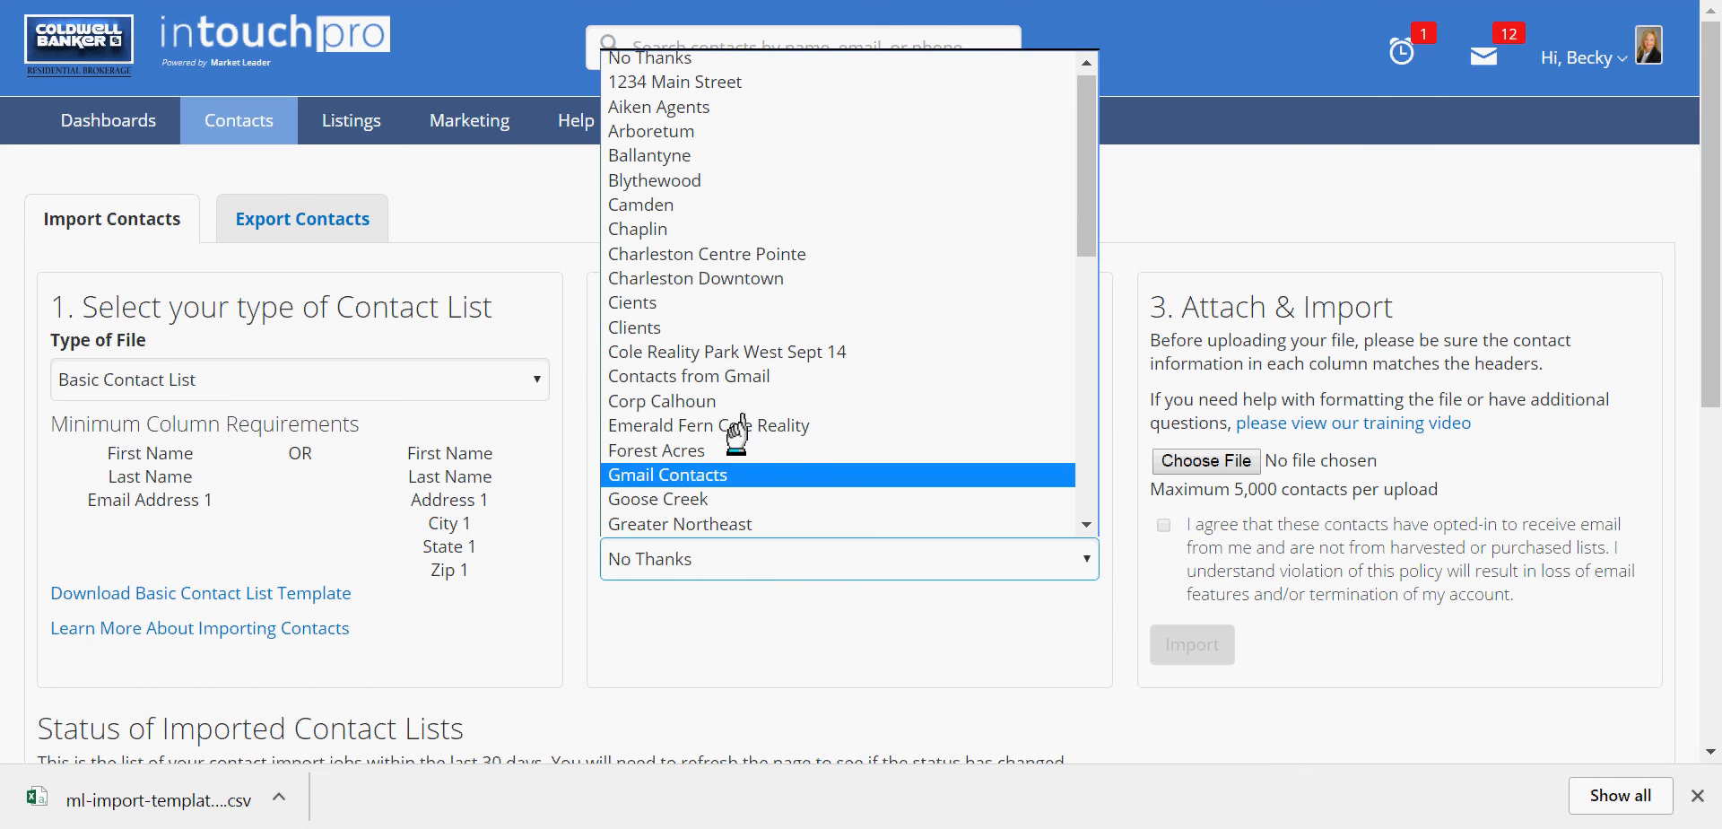
click(715, 376)
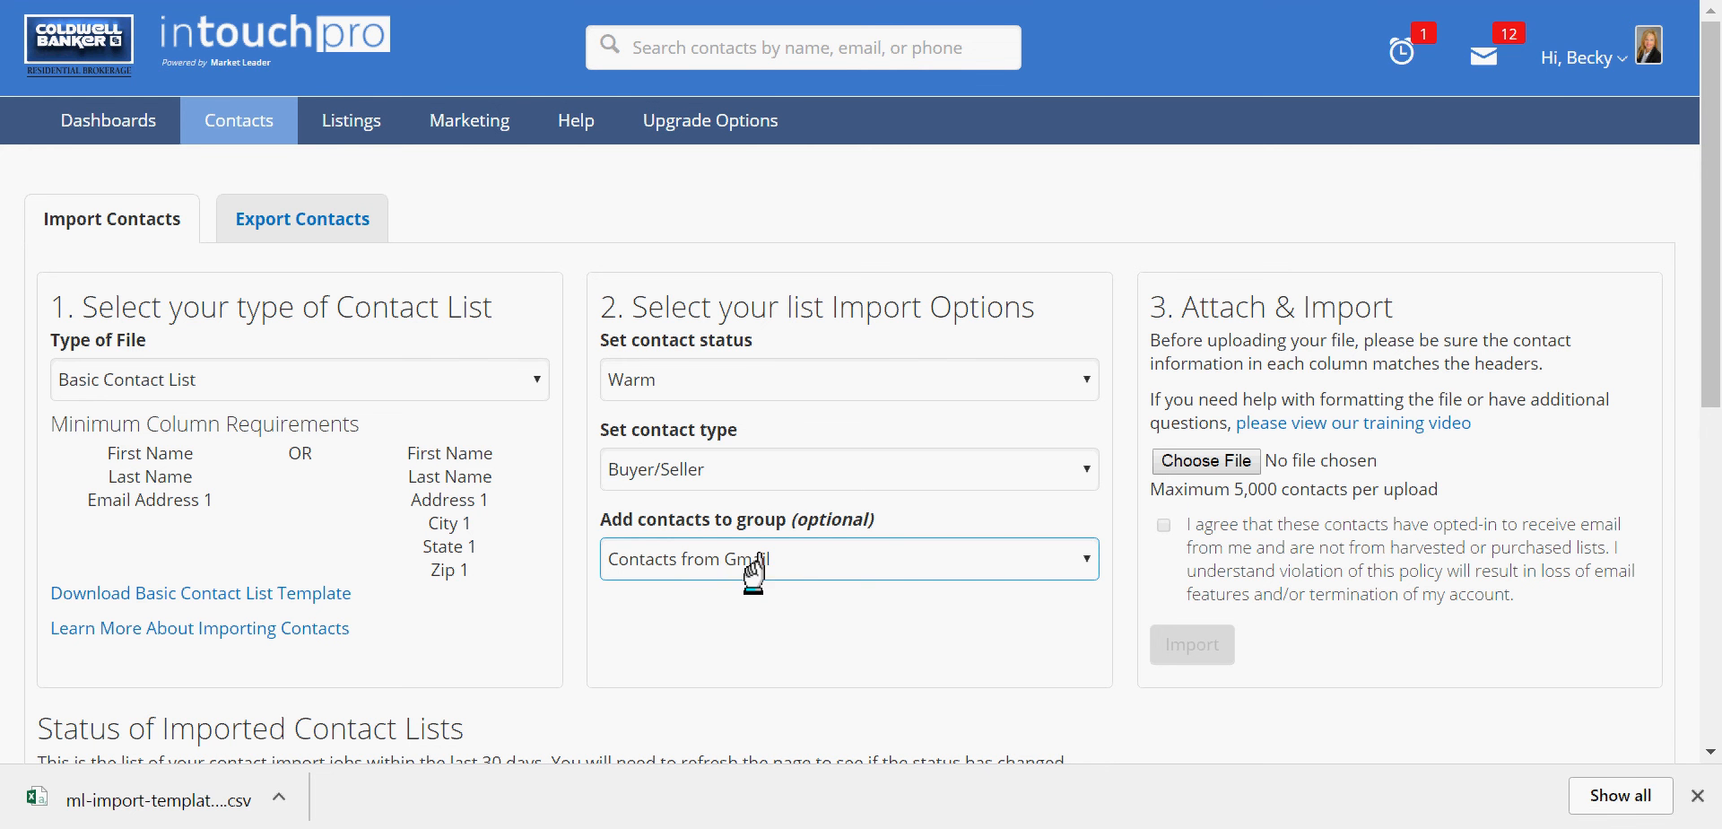
Step: Search the Desktop folder for "emeral" and attach the Emeral Fern Cole Reality file to the contact import
click(1234, 462)
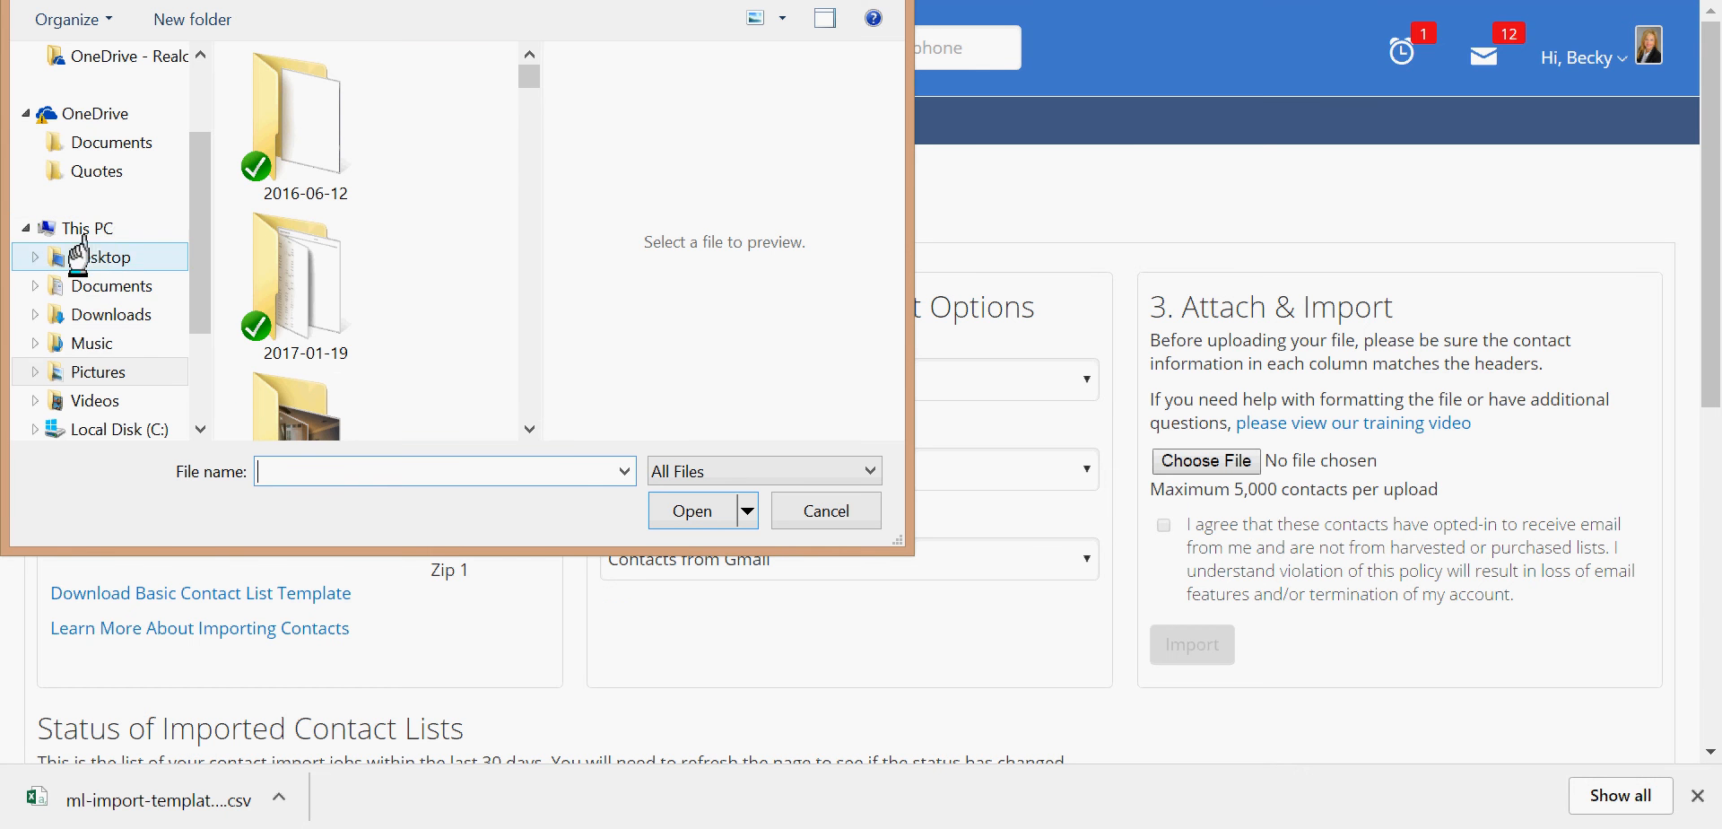
click(83, 257)
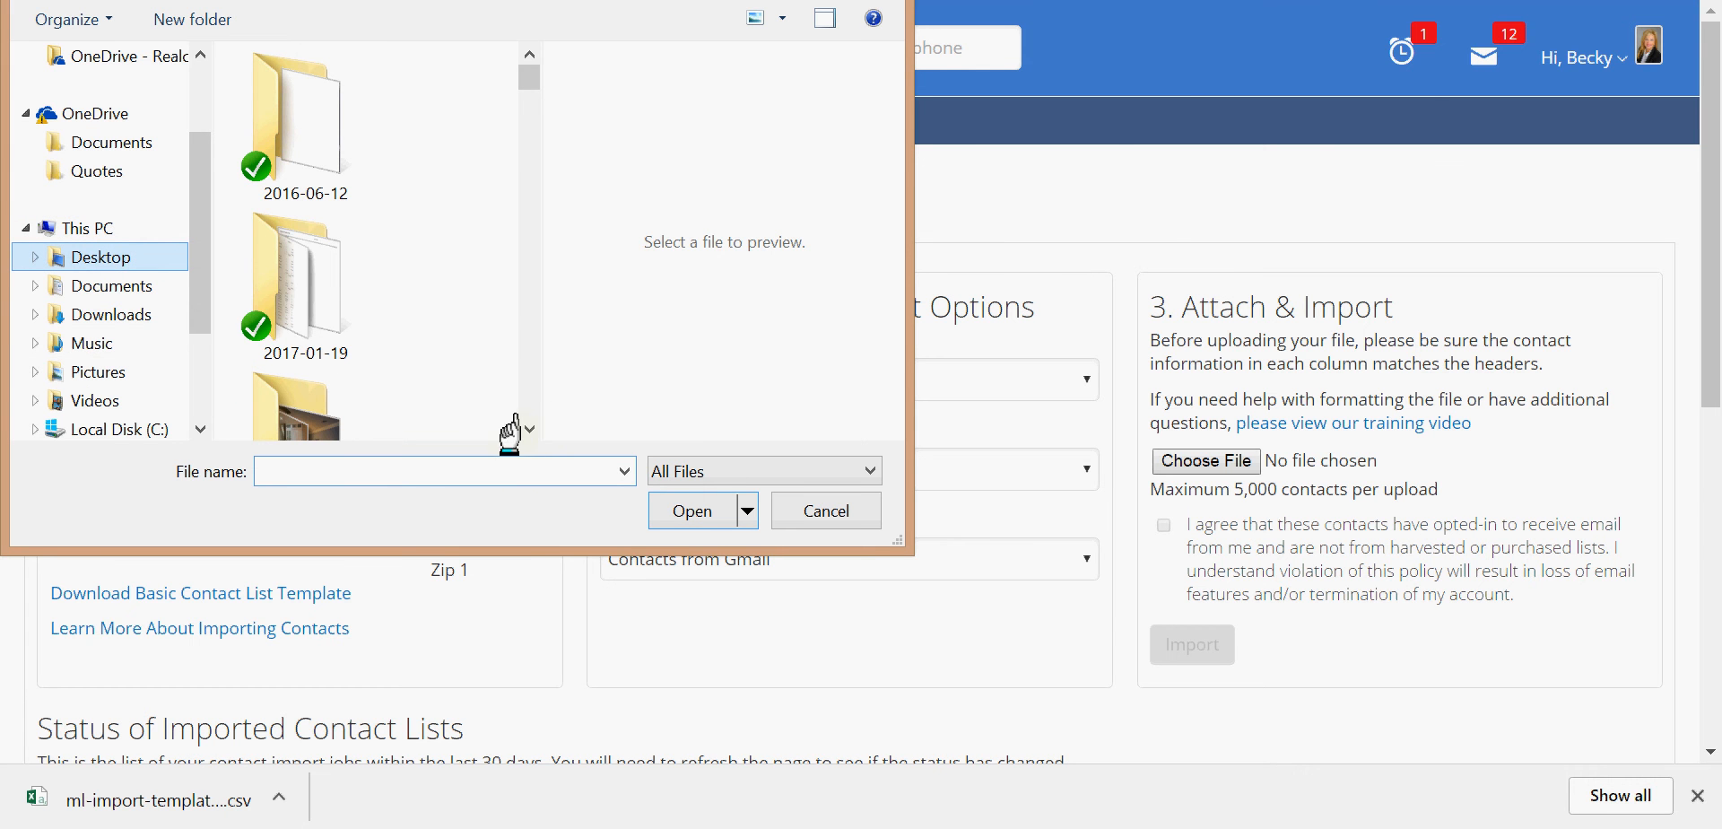
scroll(524, 422, down, 3)
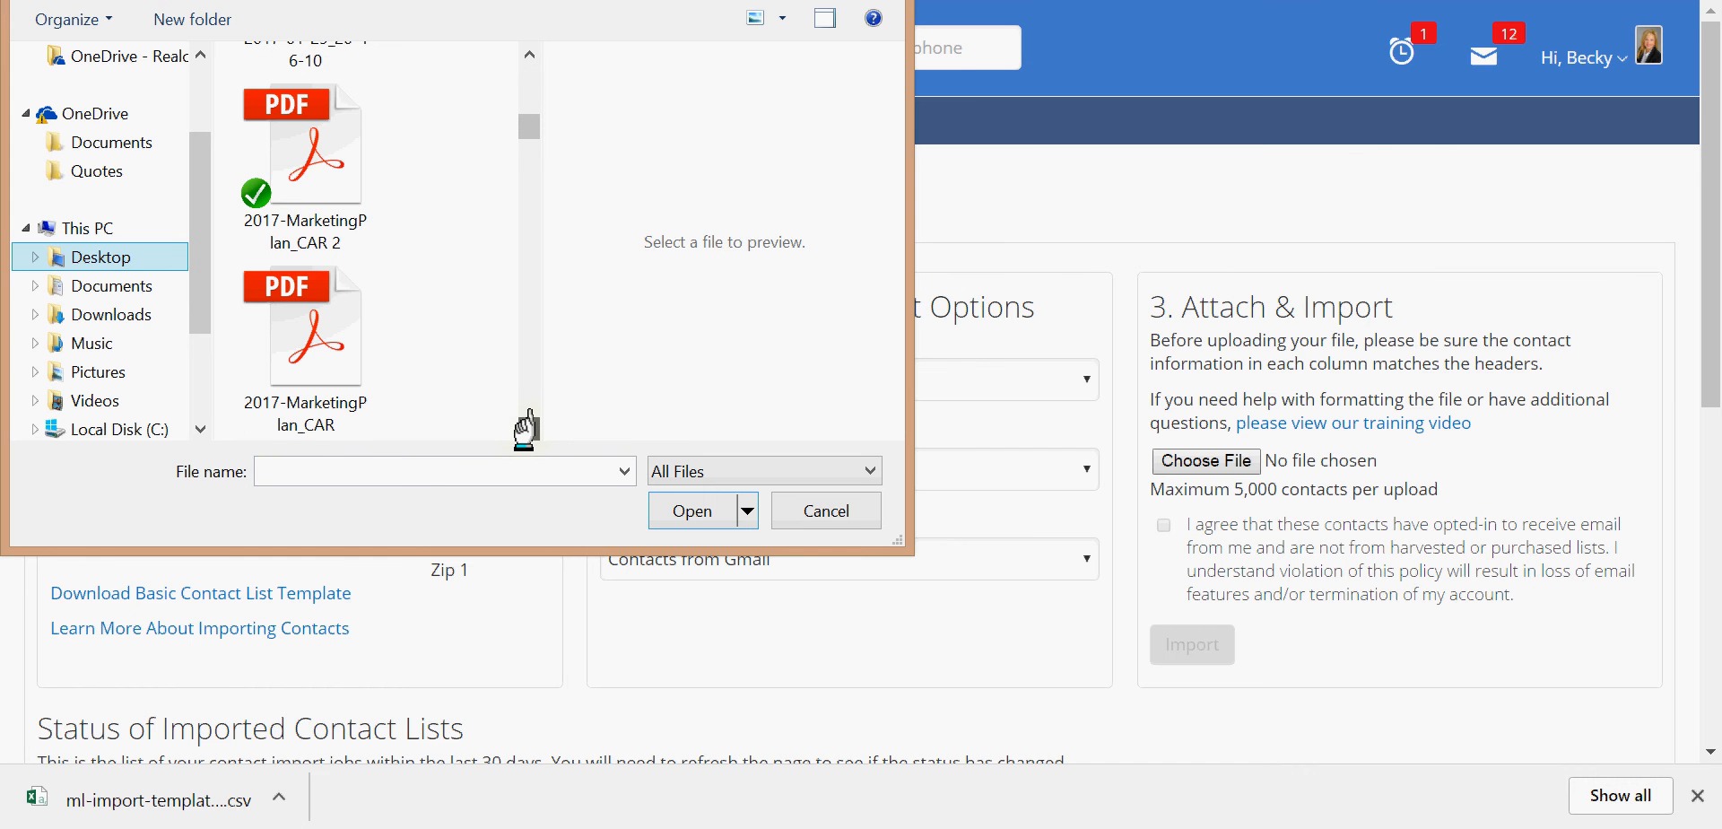
click(757, 0)
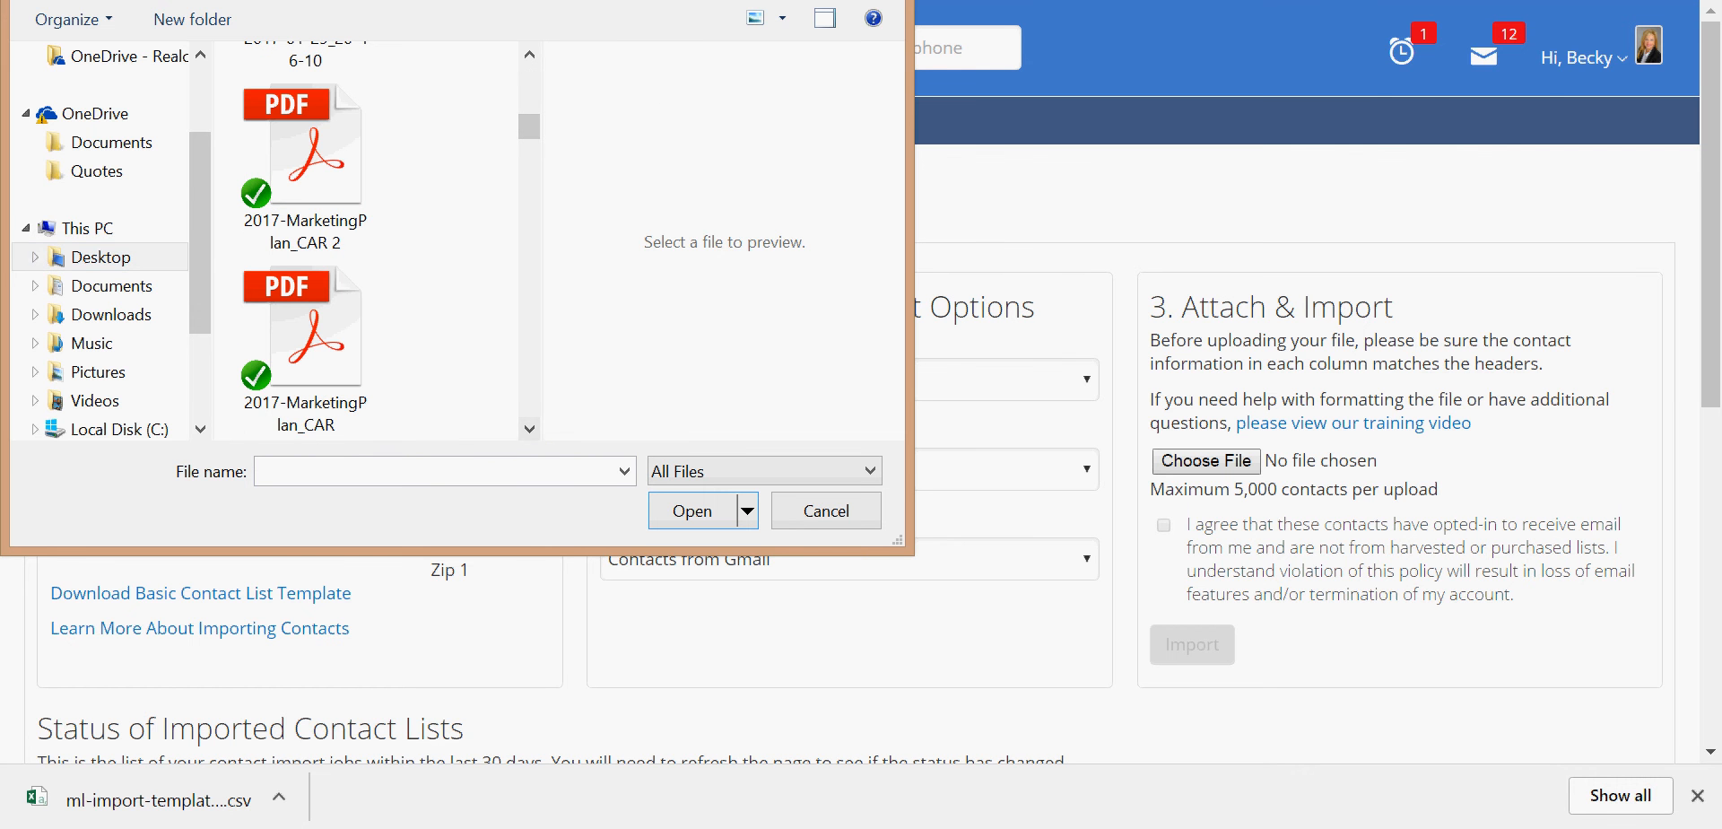
text(emeral)
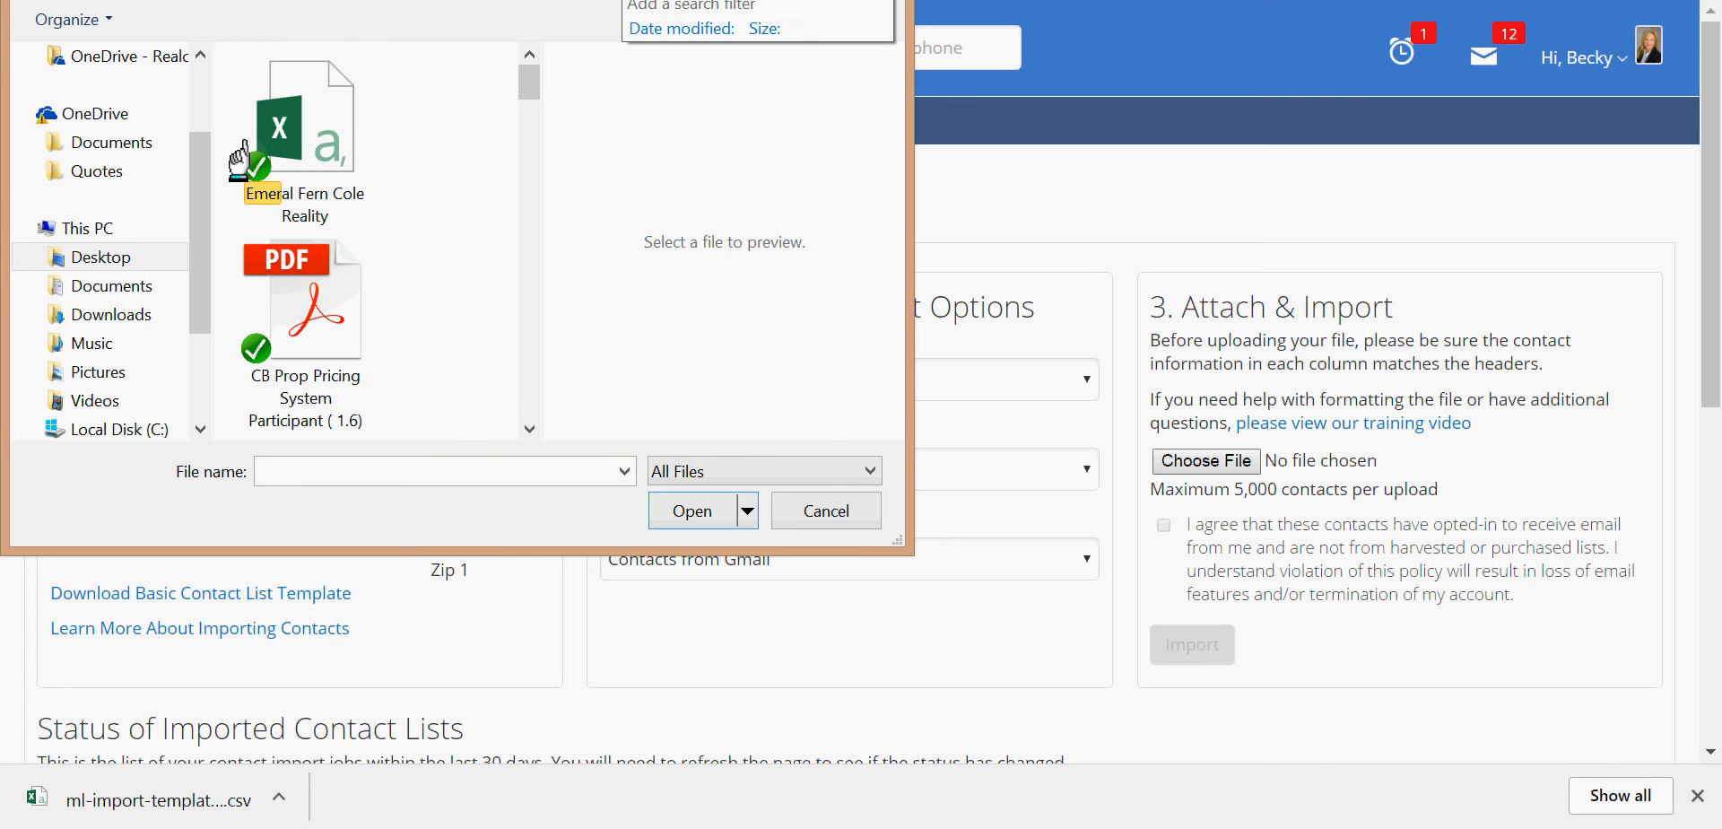
click(288, 115)
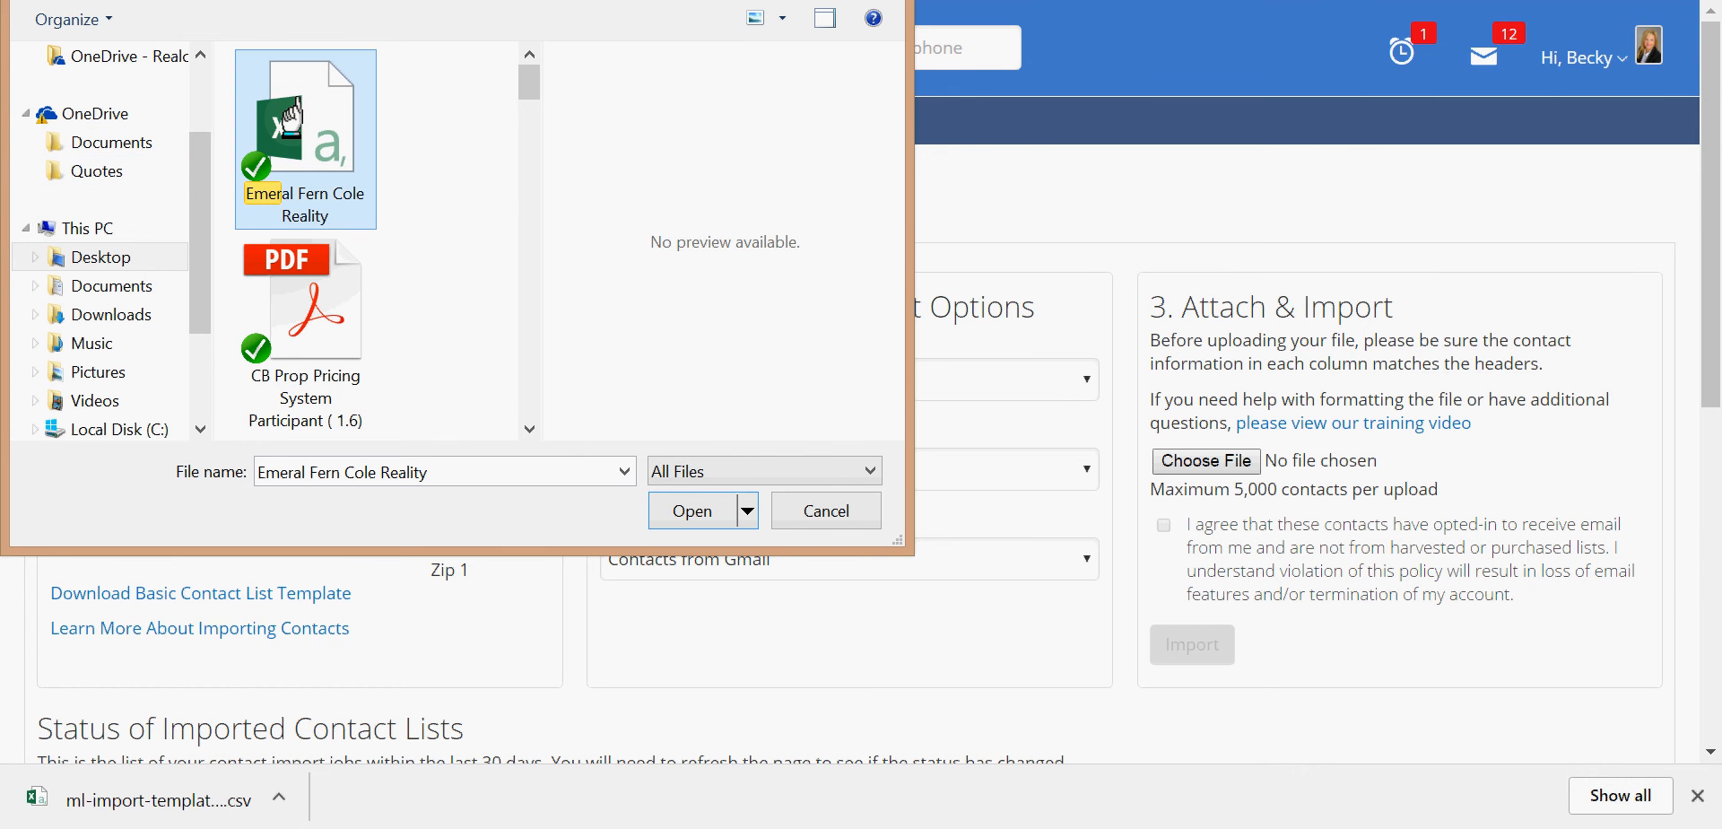
click(691, 507)
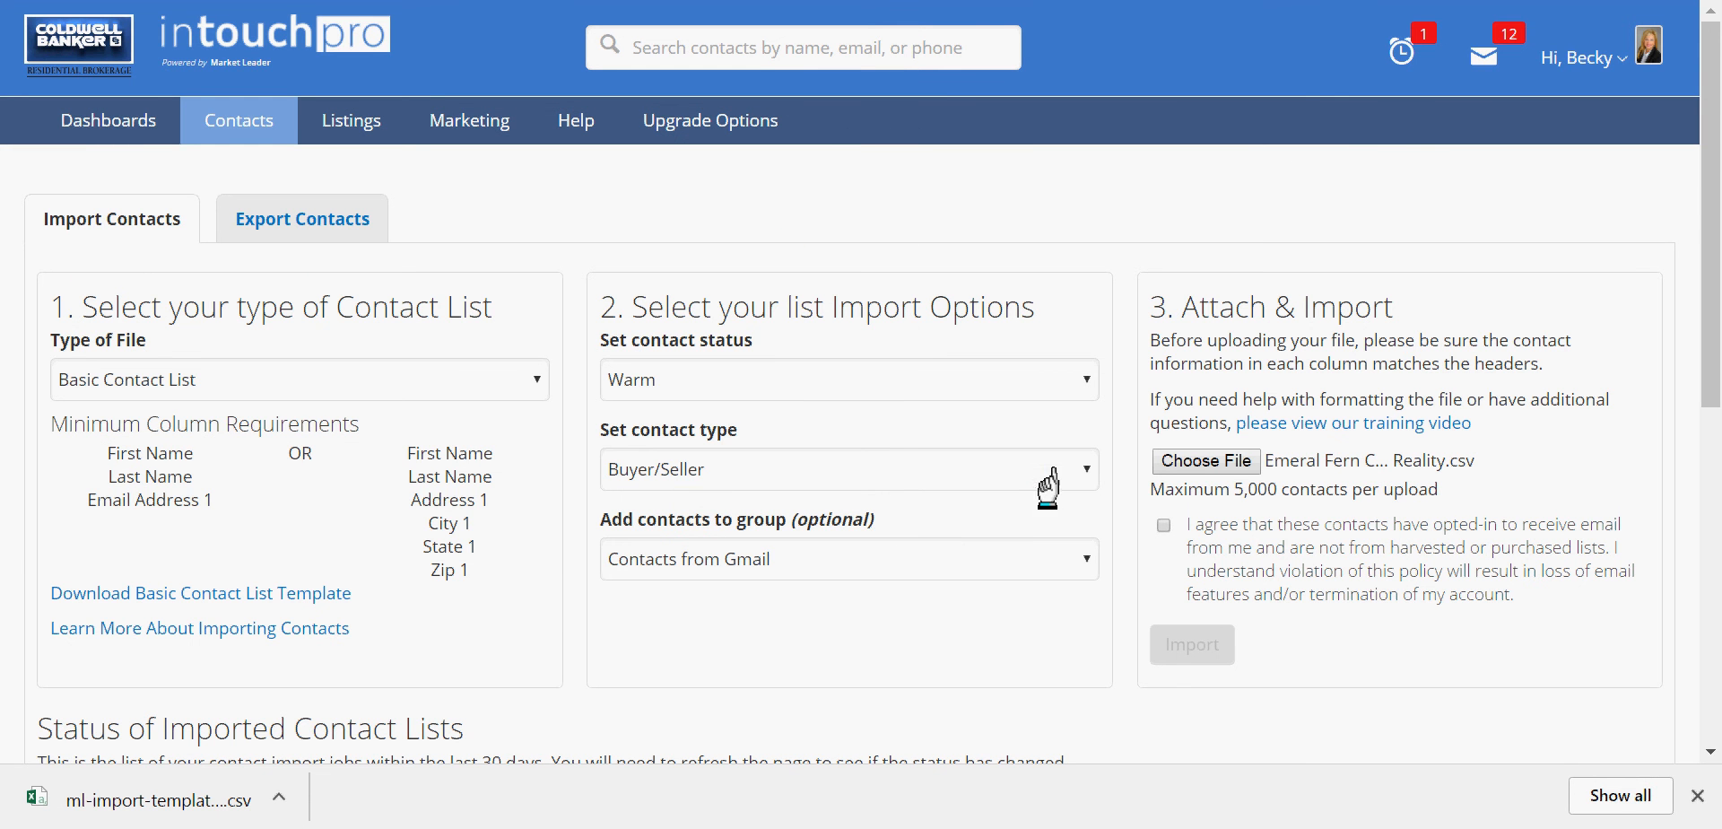
Step: Accept the email opt-in agreement and try to import the attached contact file
click(1165, 511)
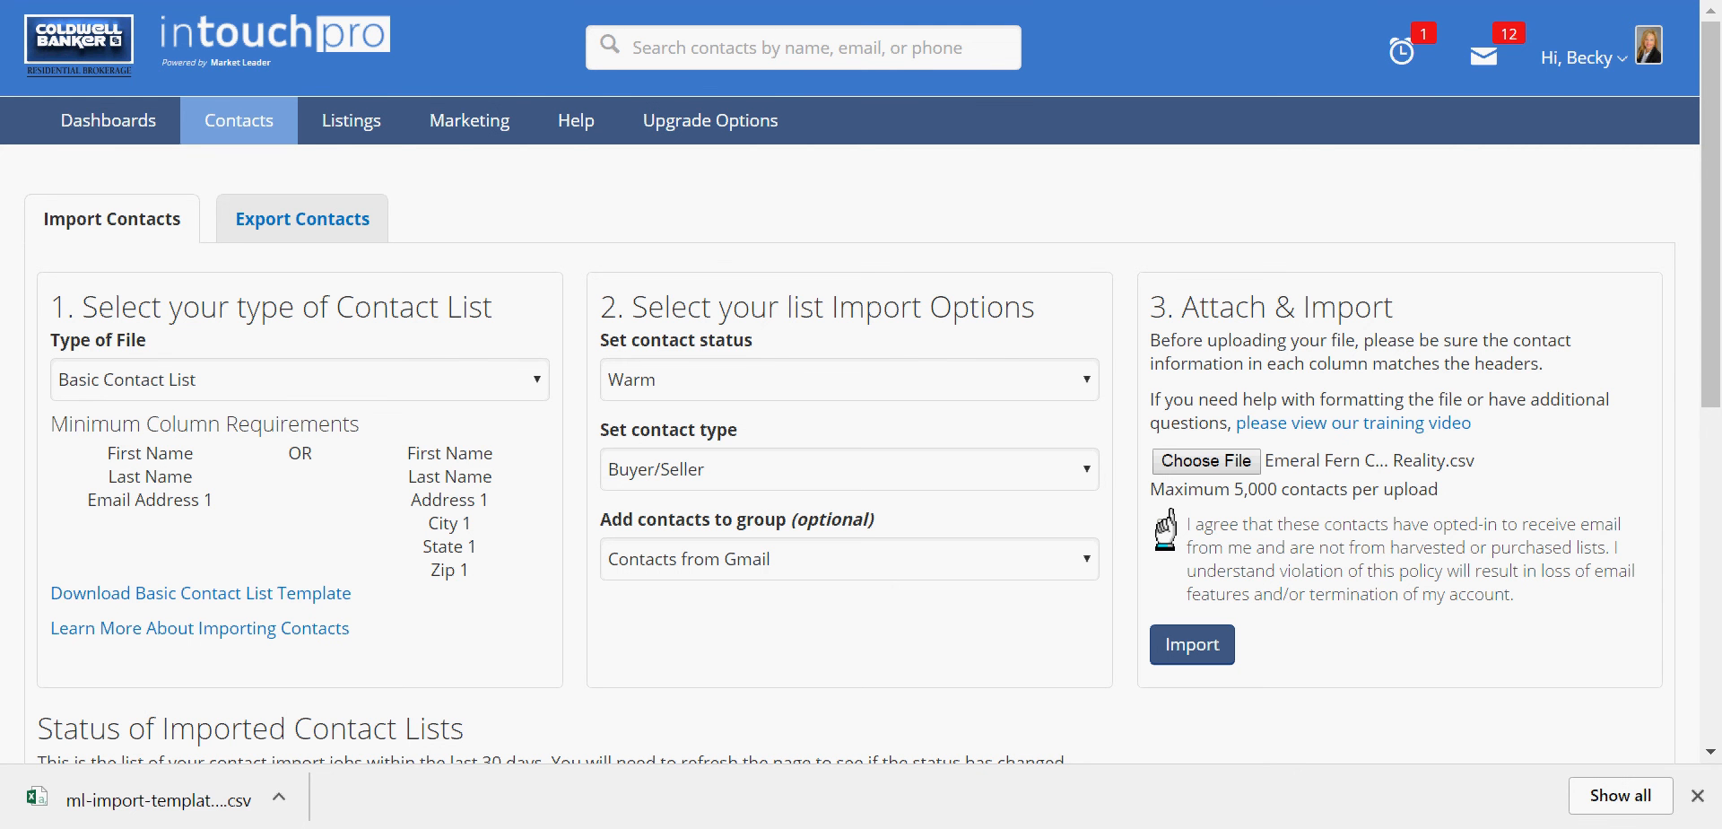
click(1165, 515)
click(1185, 644)
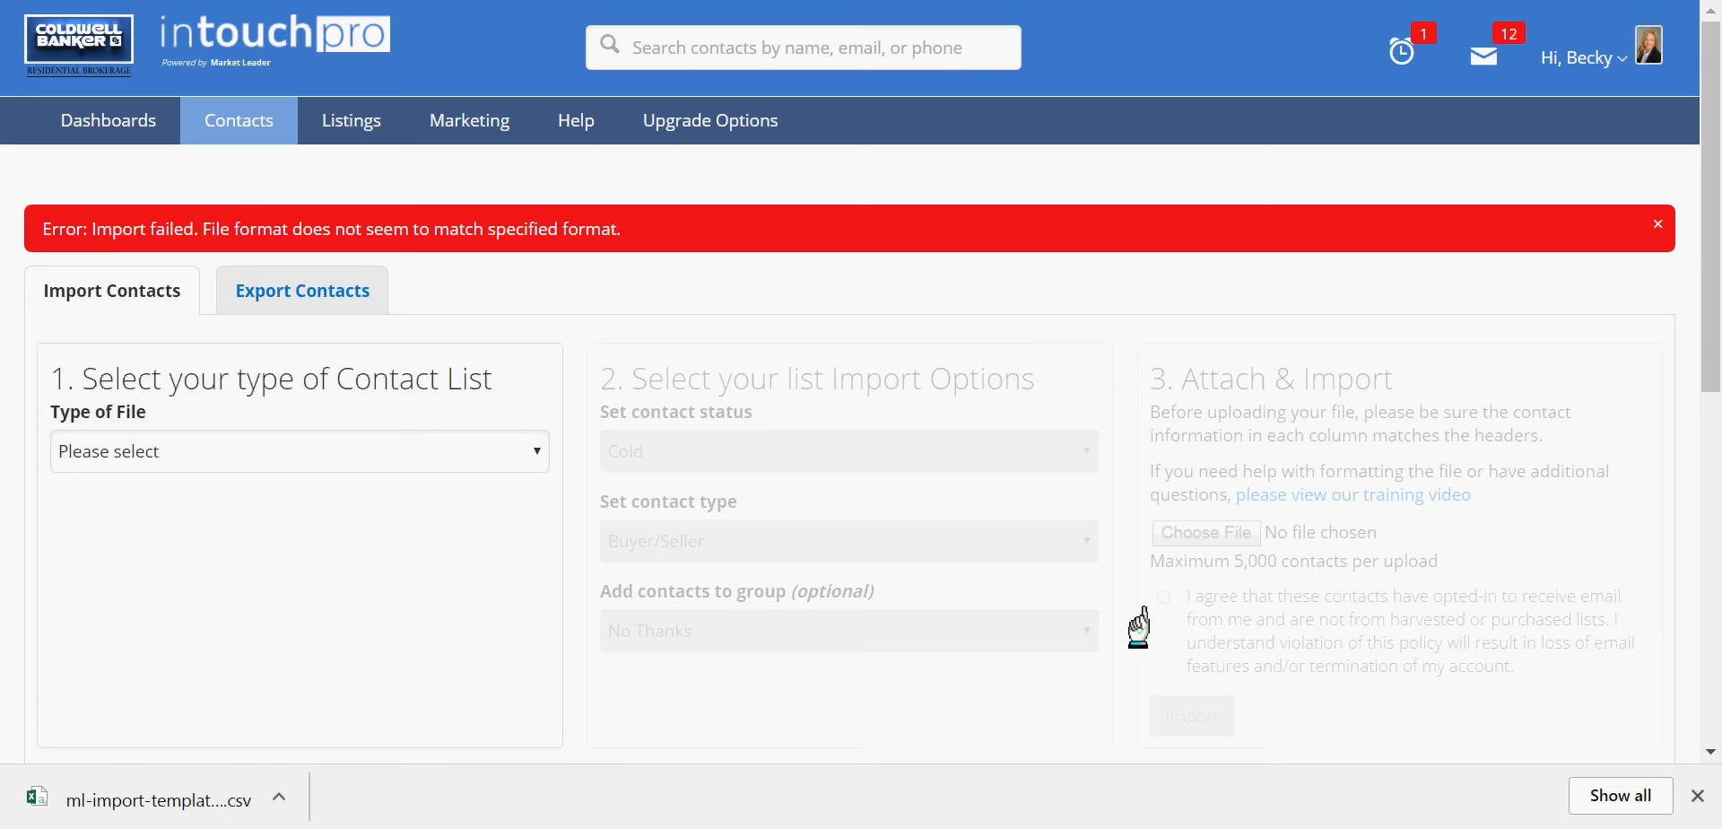
Step: Examine the status of the imported contact lists and open the failed records of the 2/7/17 11:33 AM job
scroll(993, 435, down, 8)
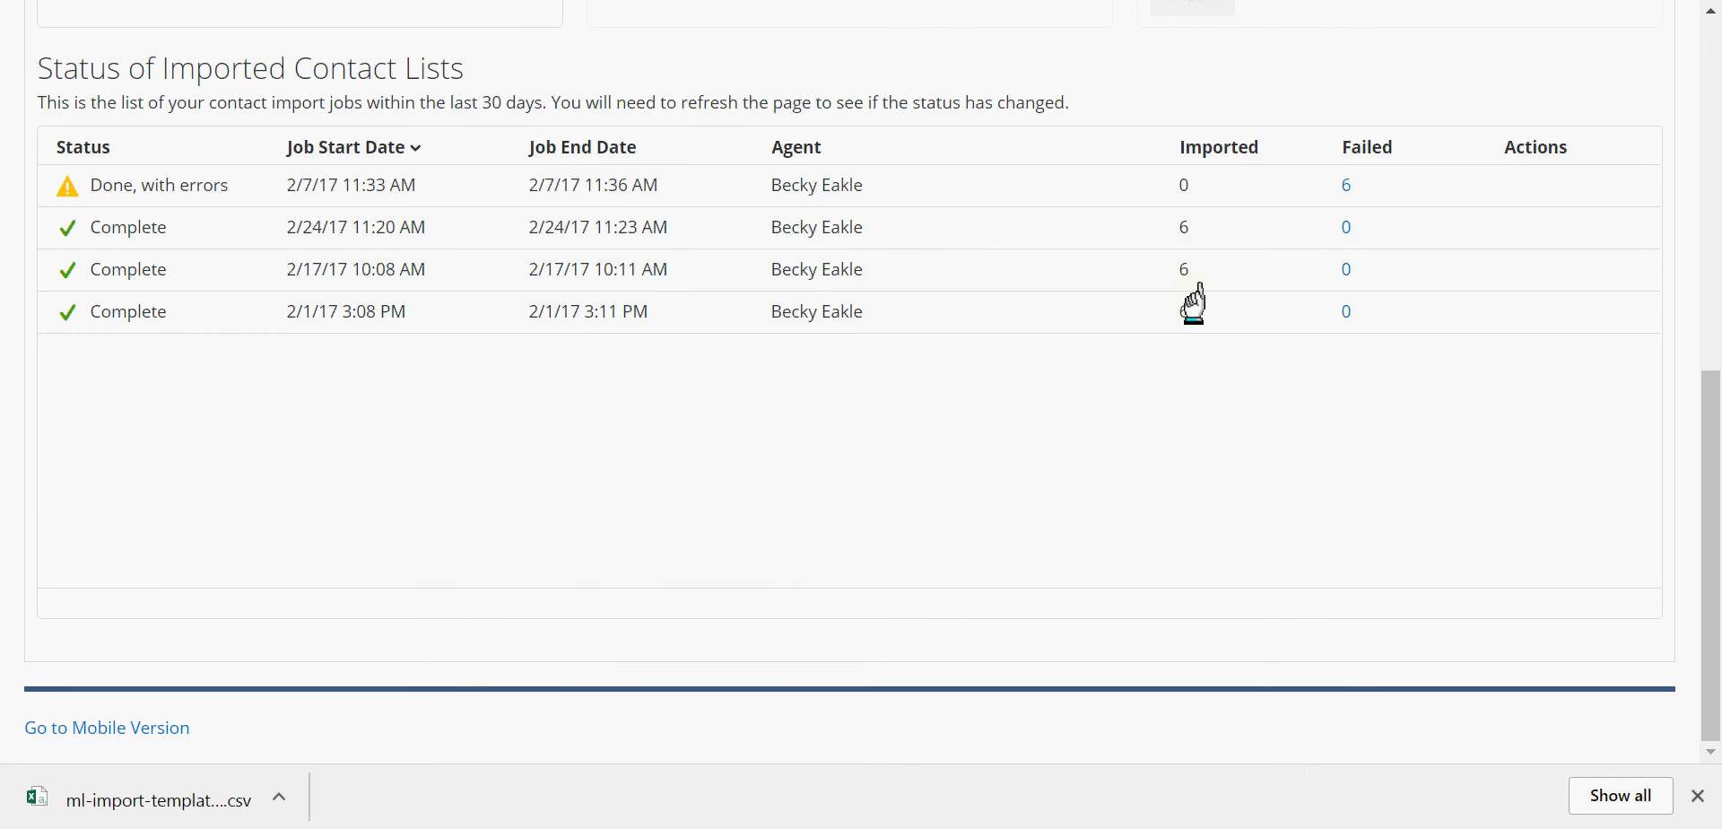
scroll(1193, 305, up, 5)
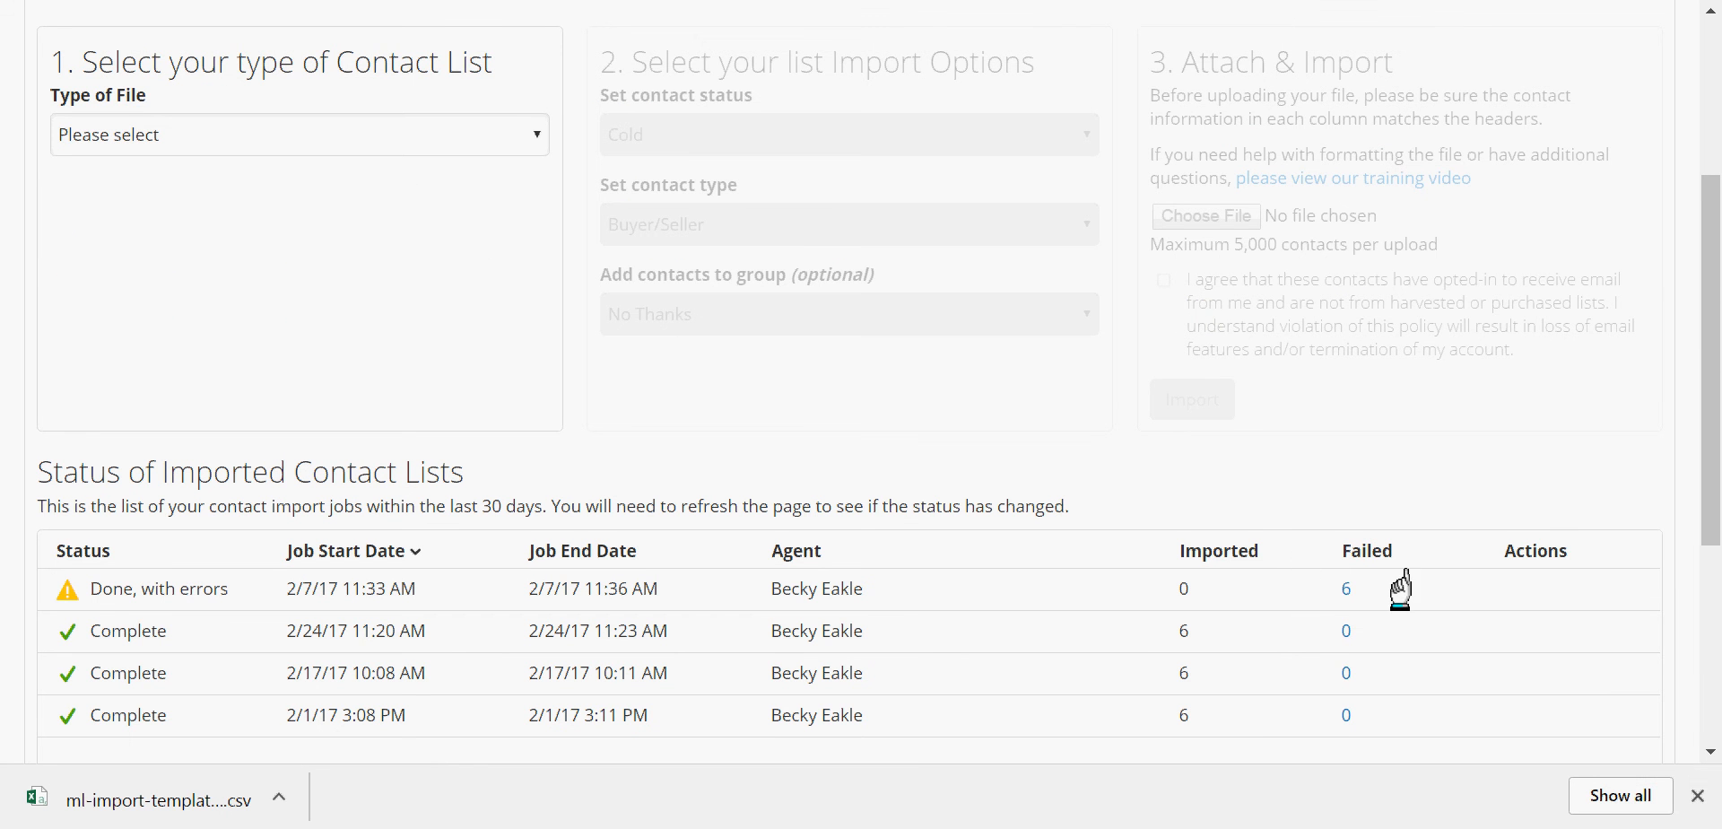
click(1348, 583)
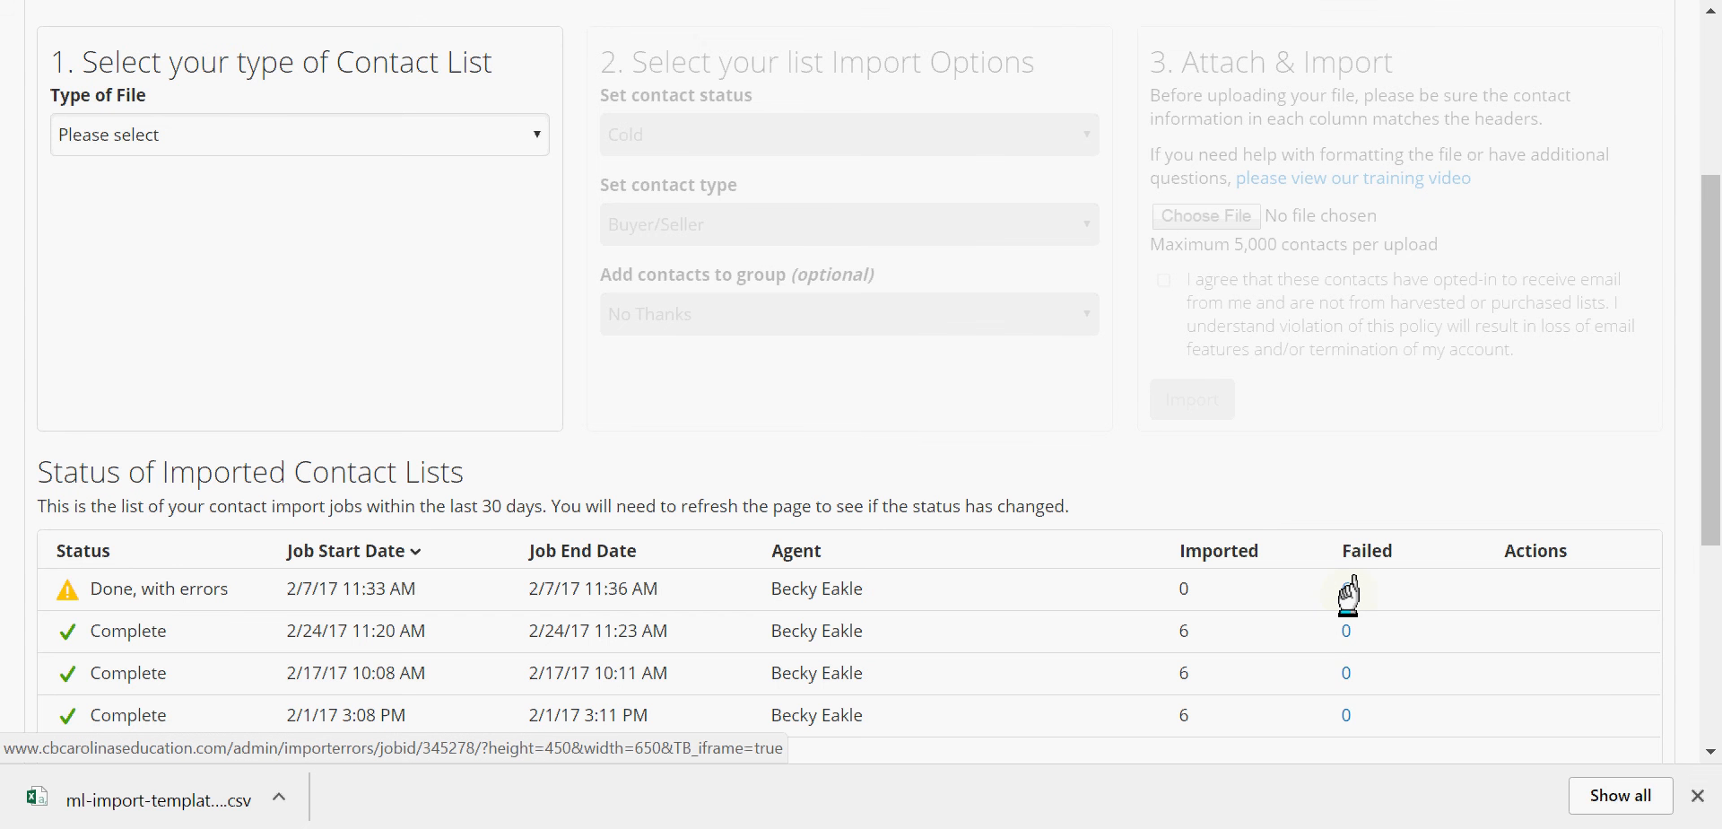
Step: Review the Import Error Report of the 2/7/17 11:33 AM job, close it and examine the remaining import jobs
click(1349, 588)
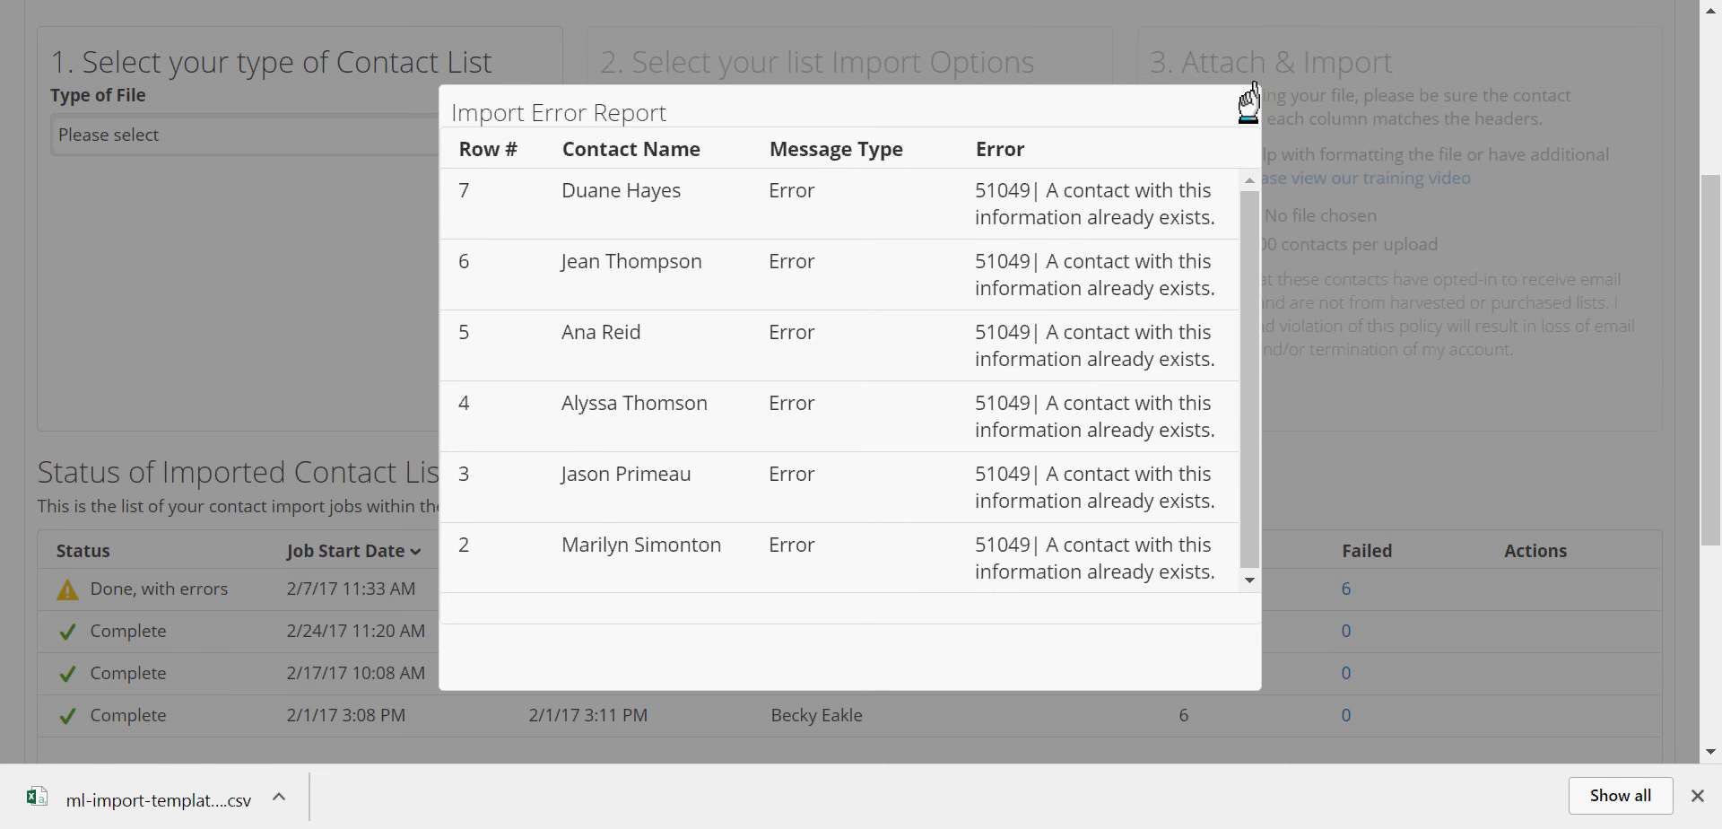
click(1253, 86)
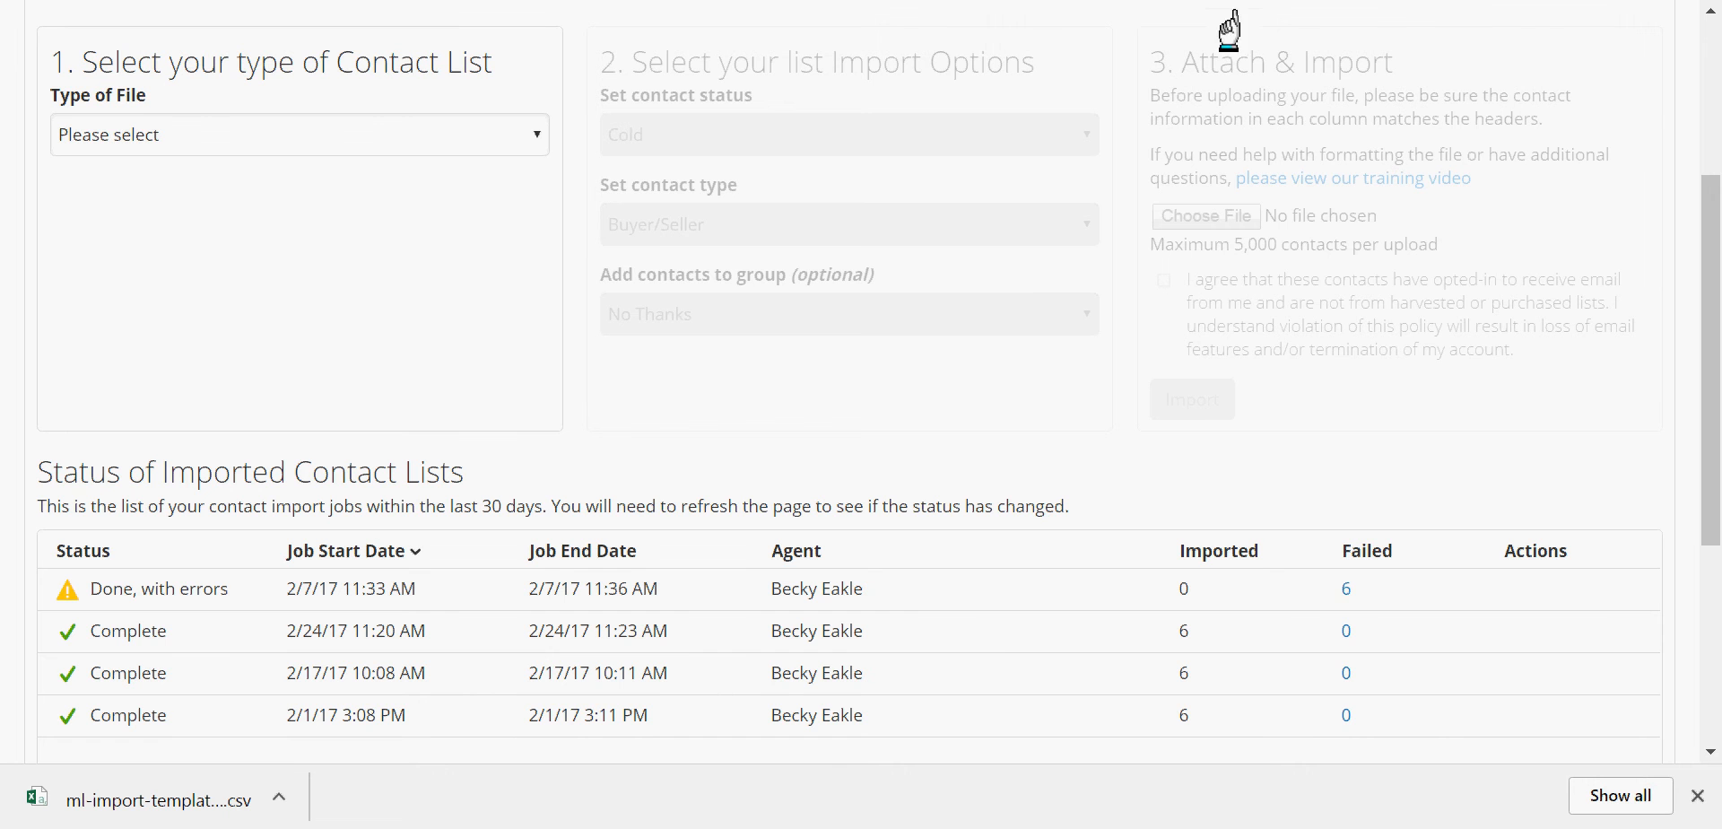
scroll(4, 177, down, 2)
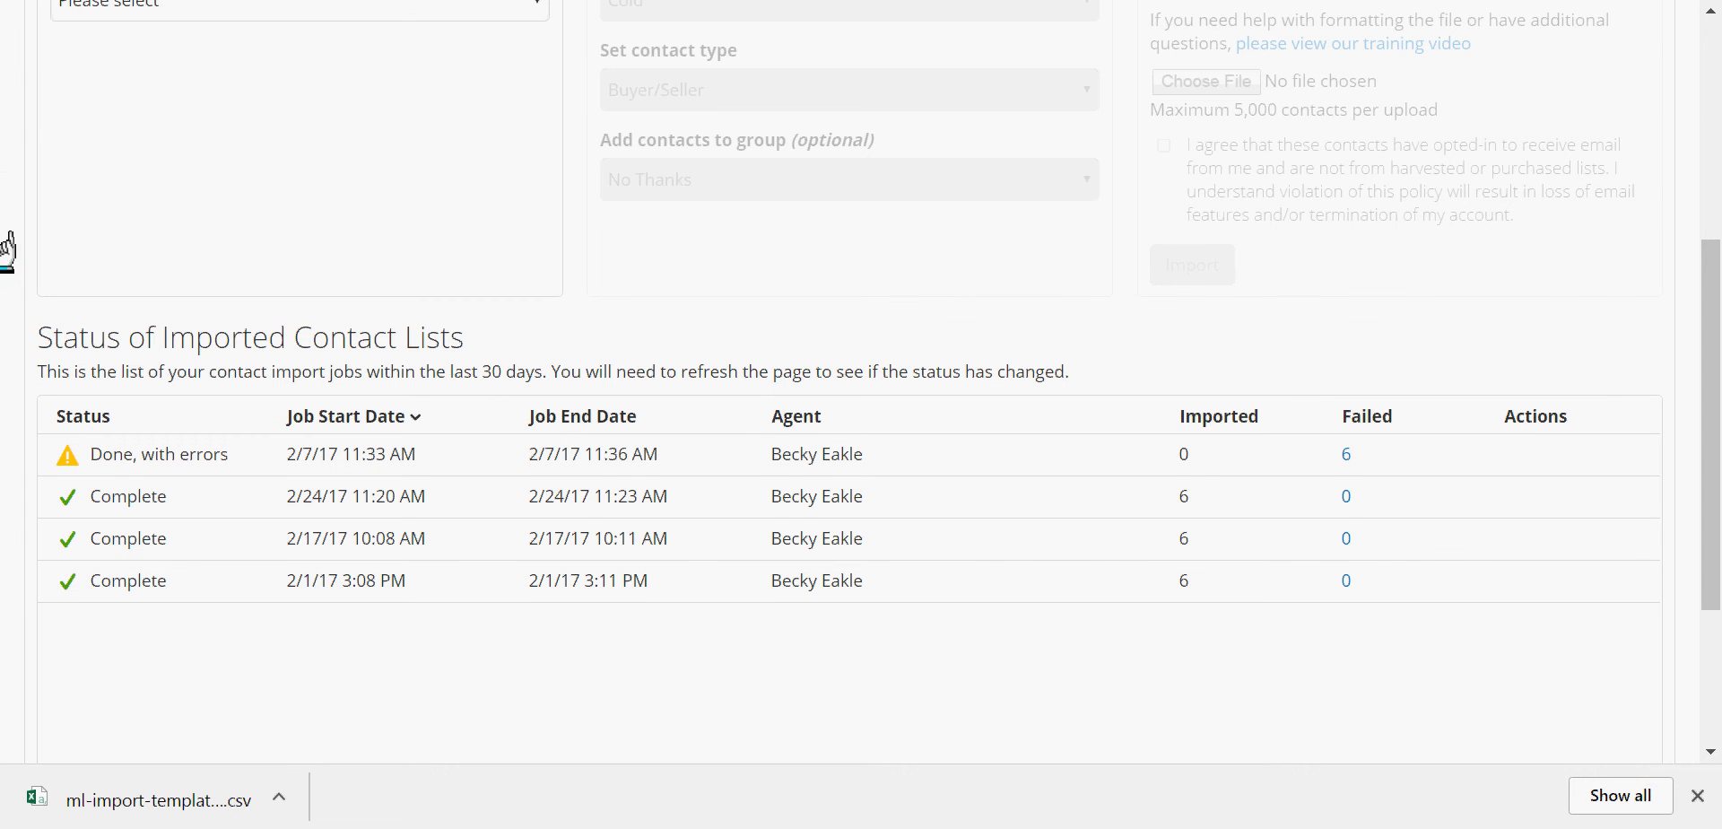
scroll(141, 664, down, 2)
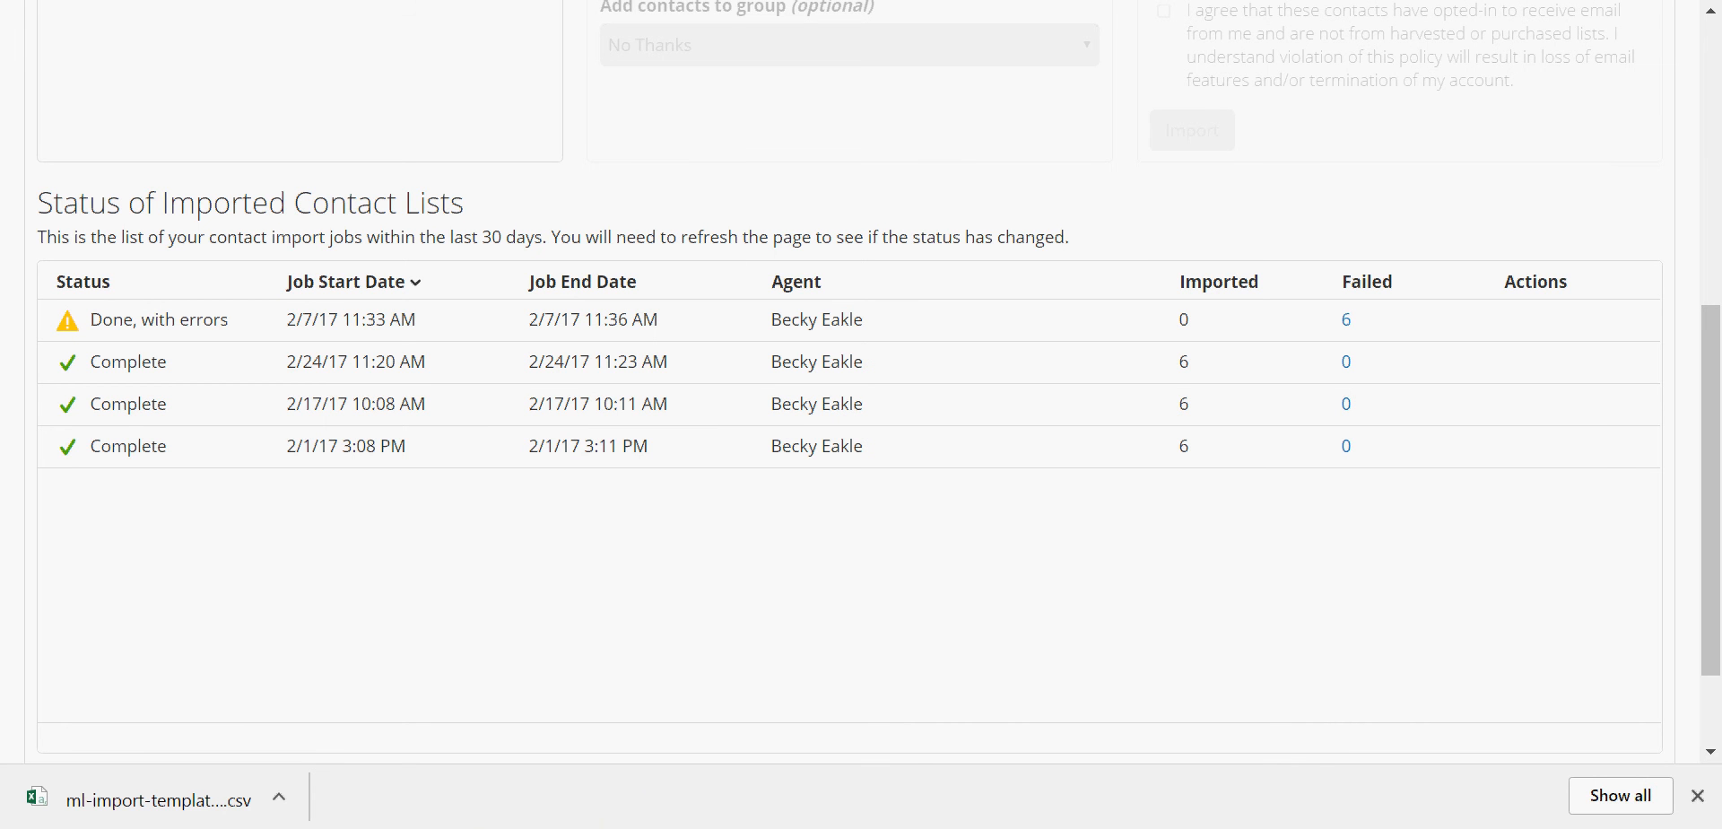
mouse_move(461, 816)
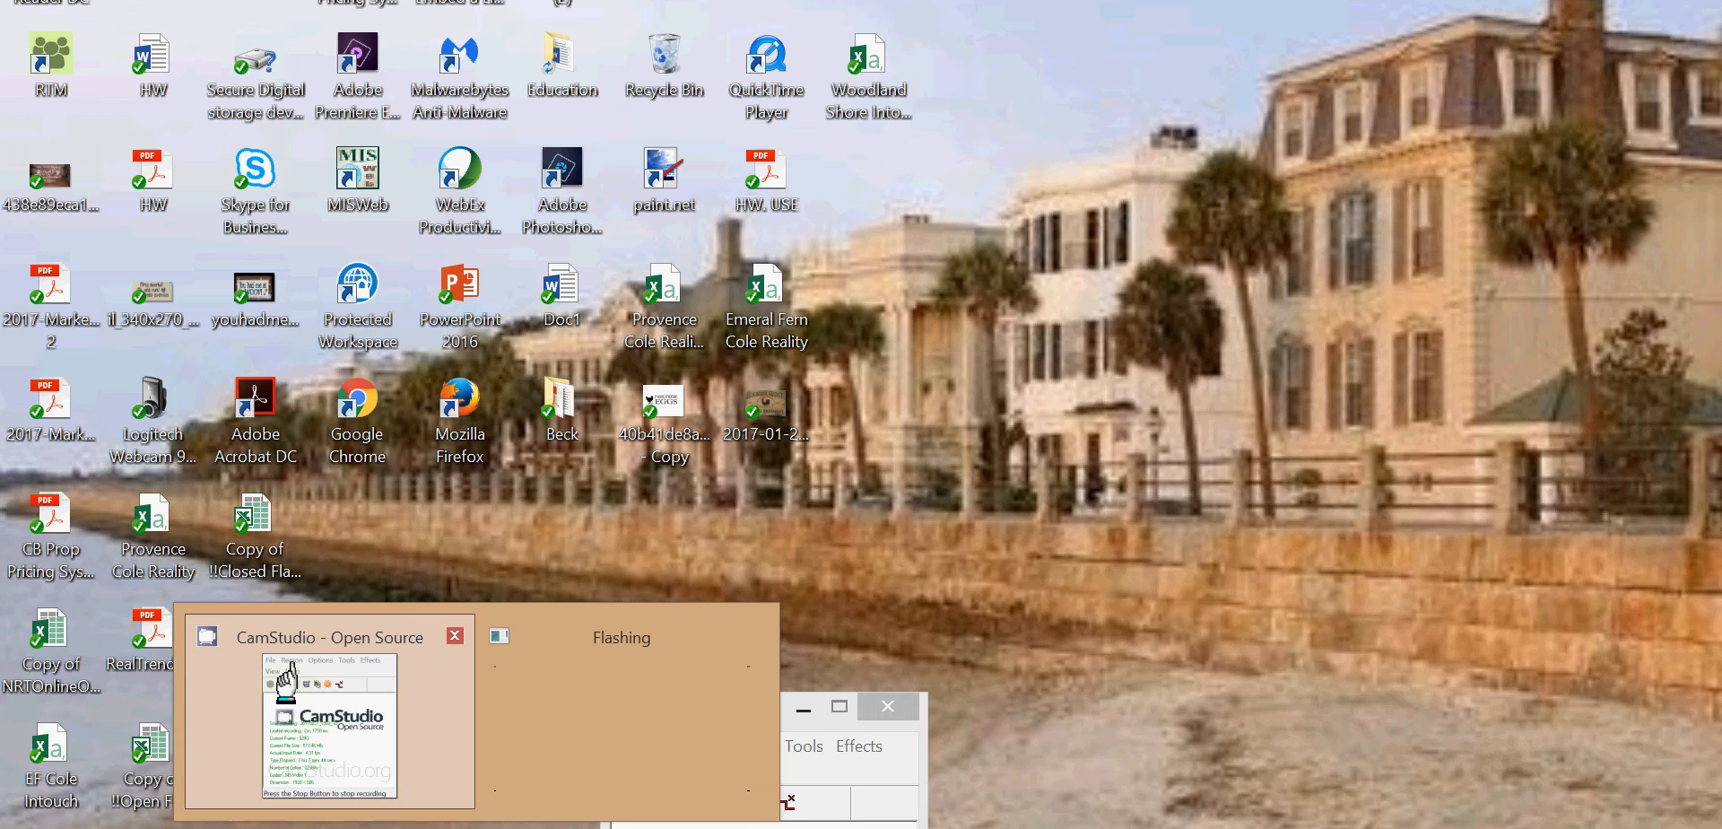
click(292, 683)
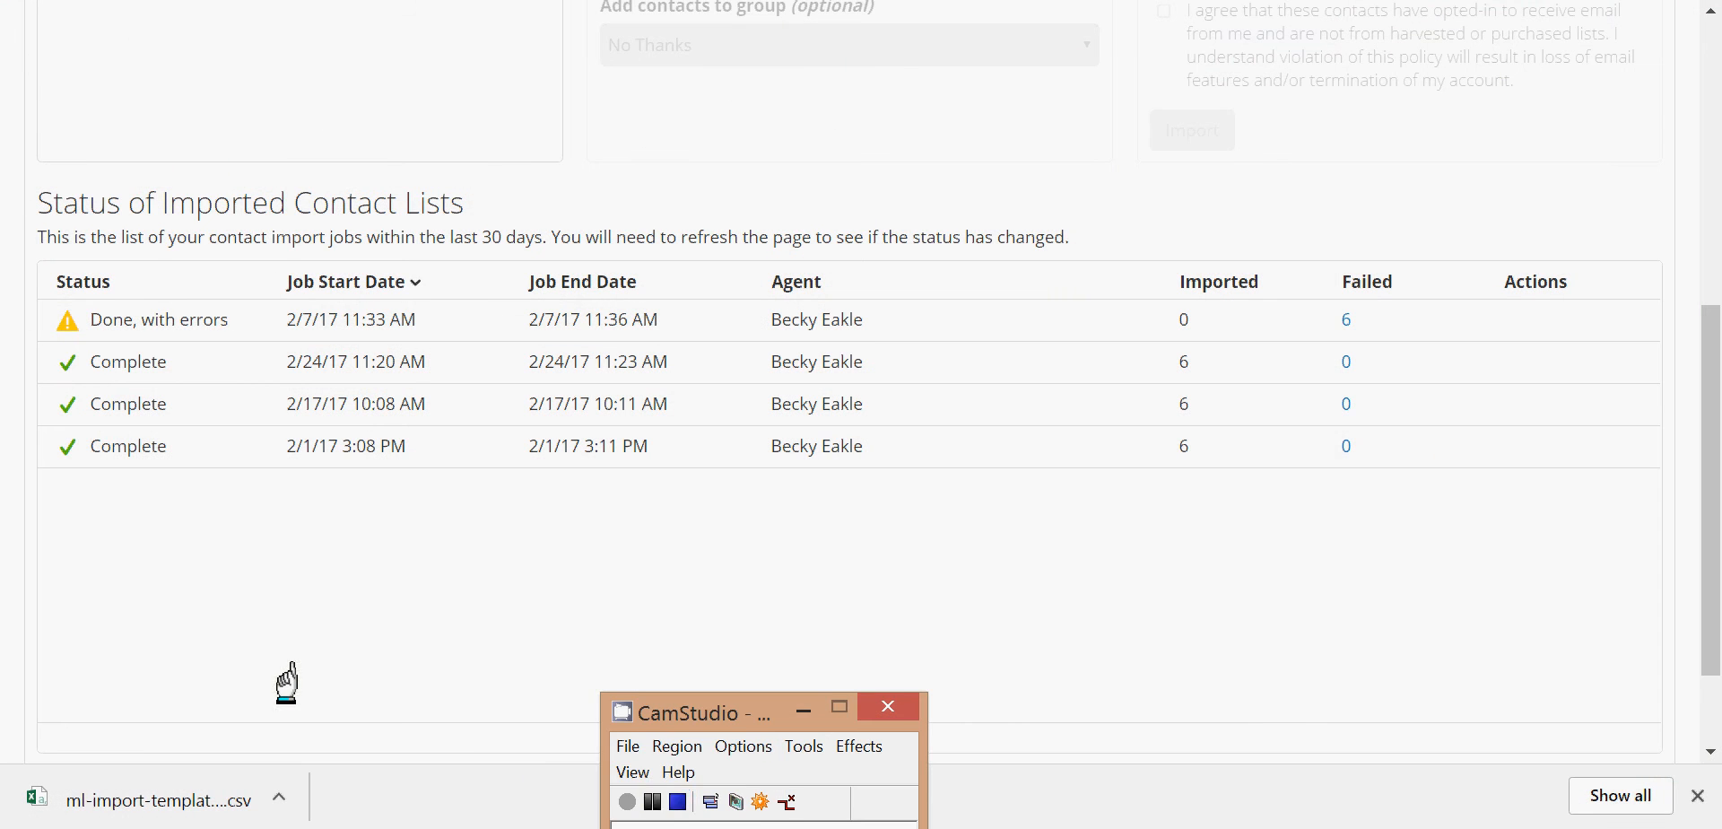